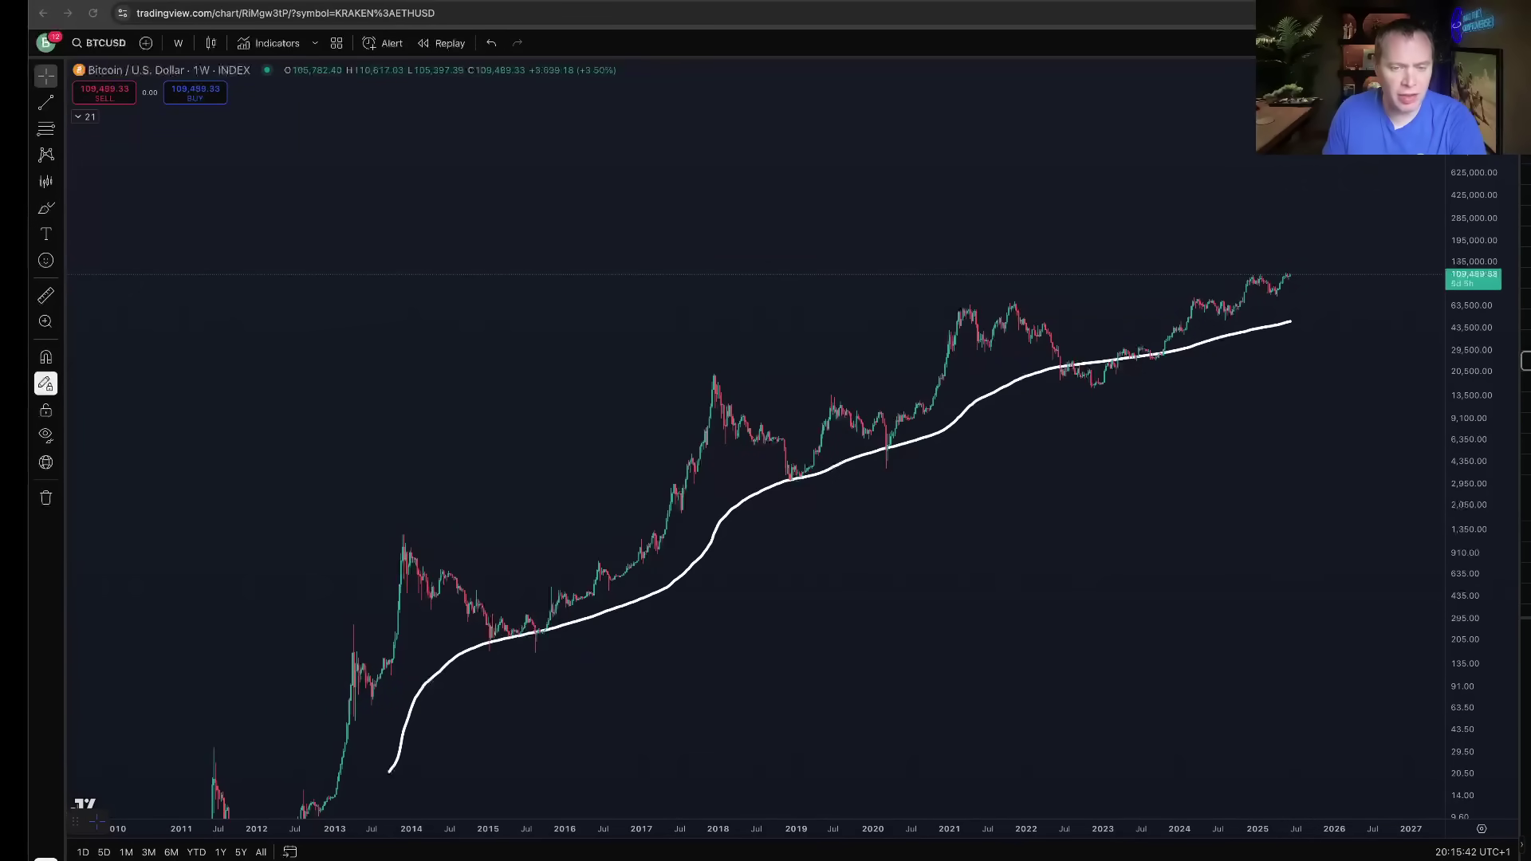
- Scroll the weekly Bitcoin log chart and pick the Trend Line drawing tool
scroll(1098, 539, down, 2)
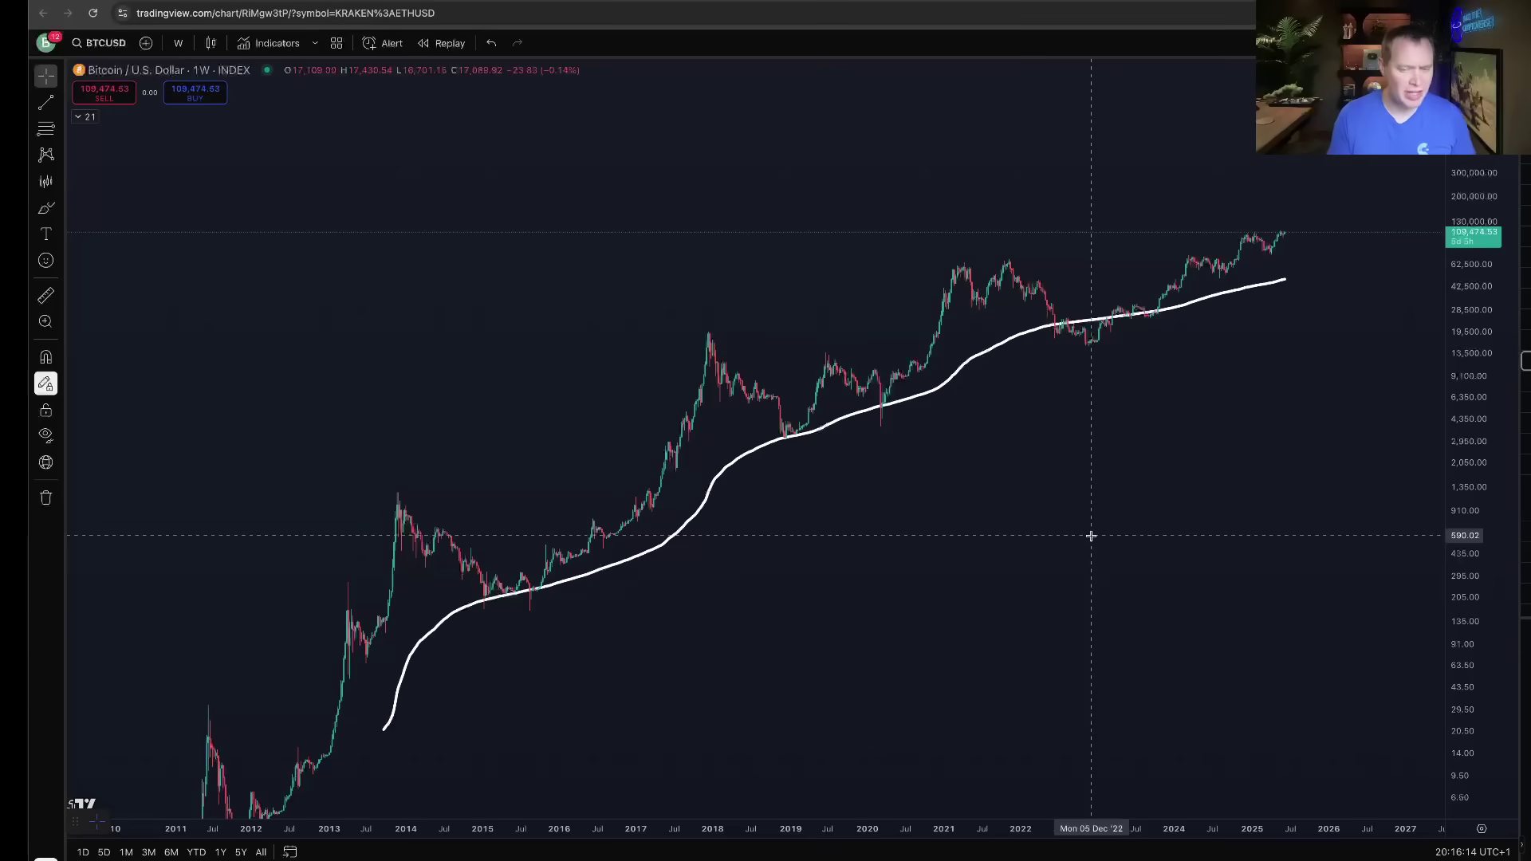
click(45, 102)
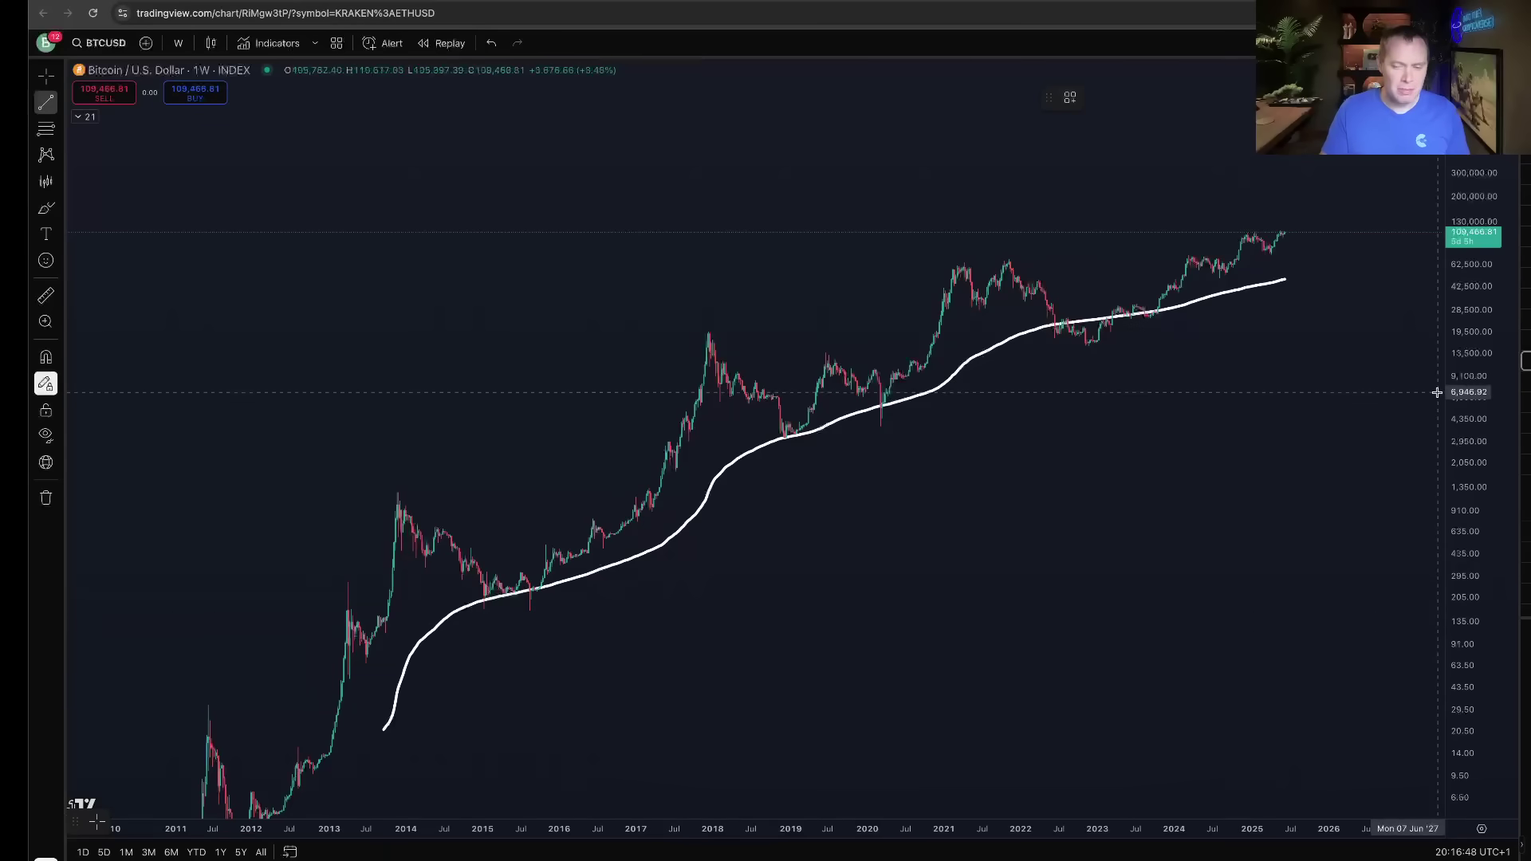
- Draw a horizontal line level with the 2011 peak near $32
scroll(1408, 393, down, 3)
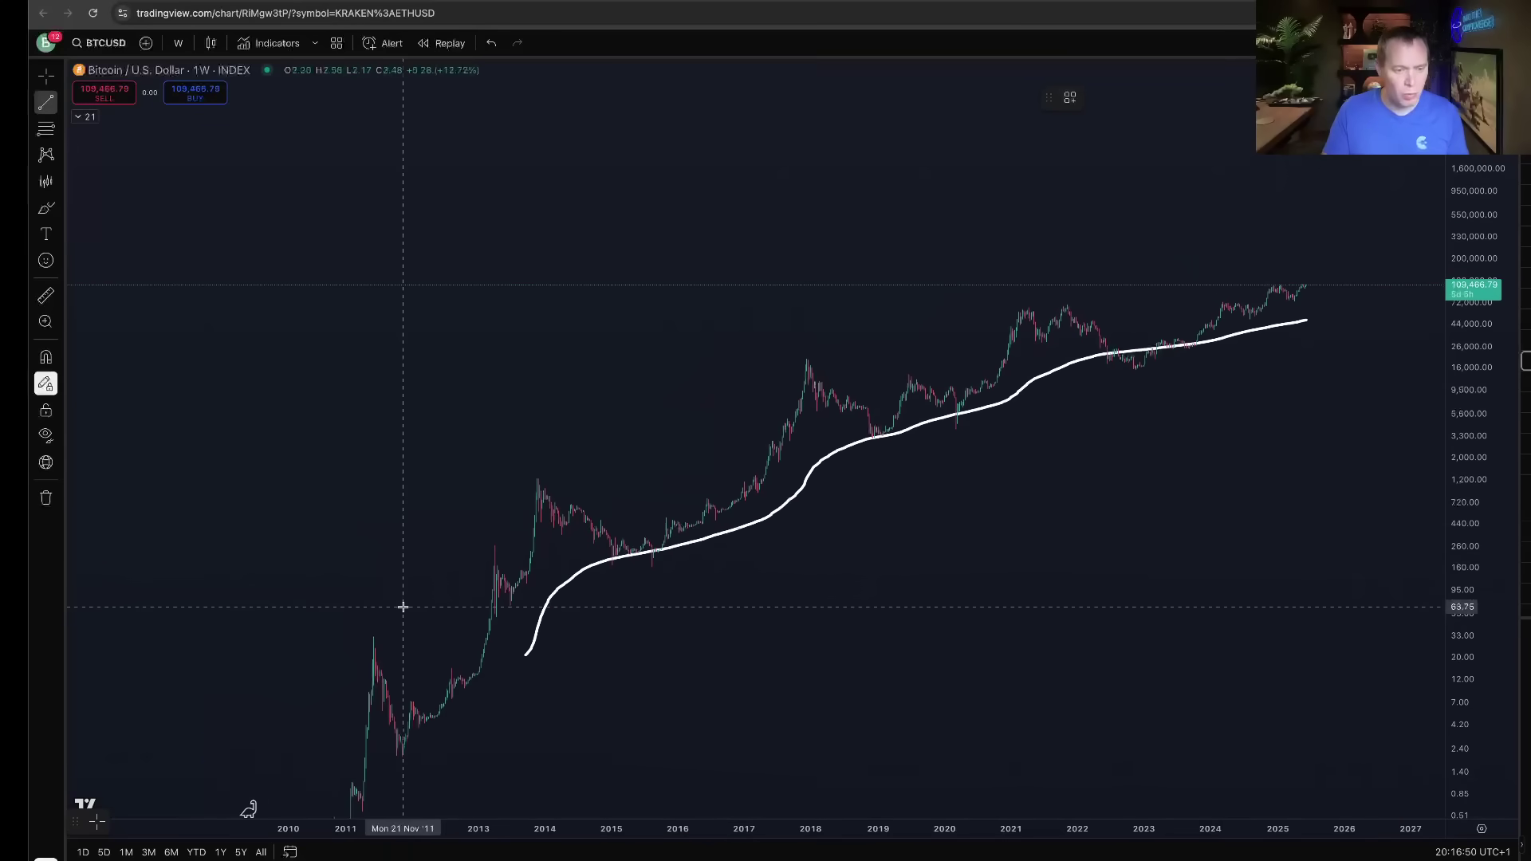
click(345, 636)
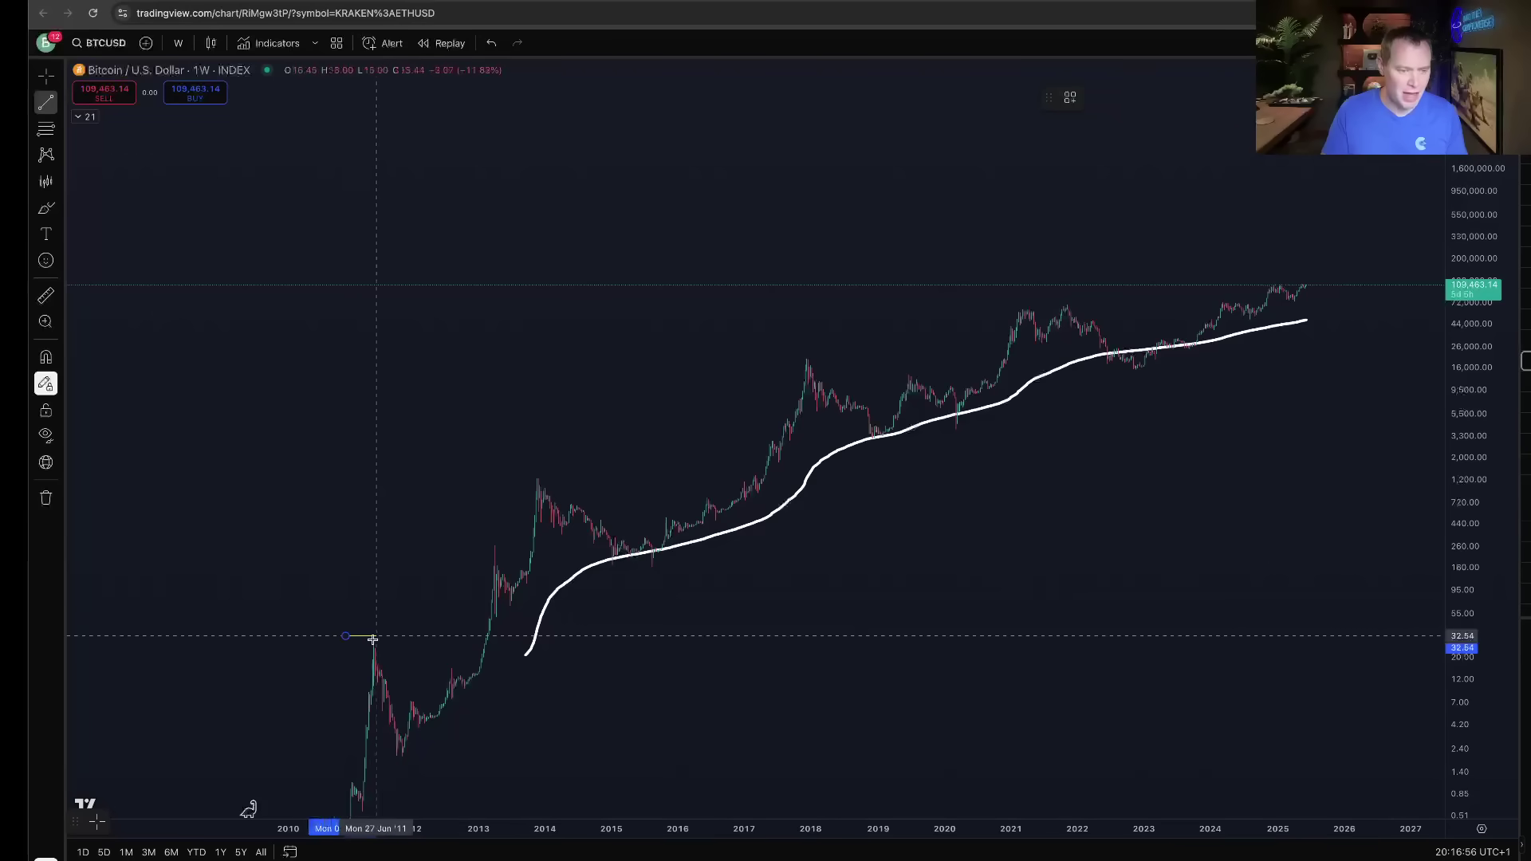
click(604, 635)
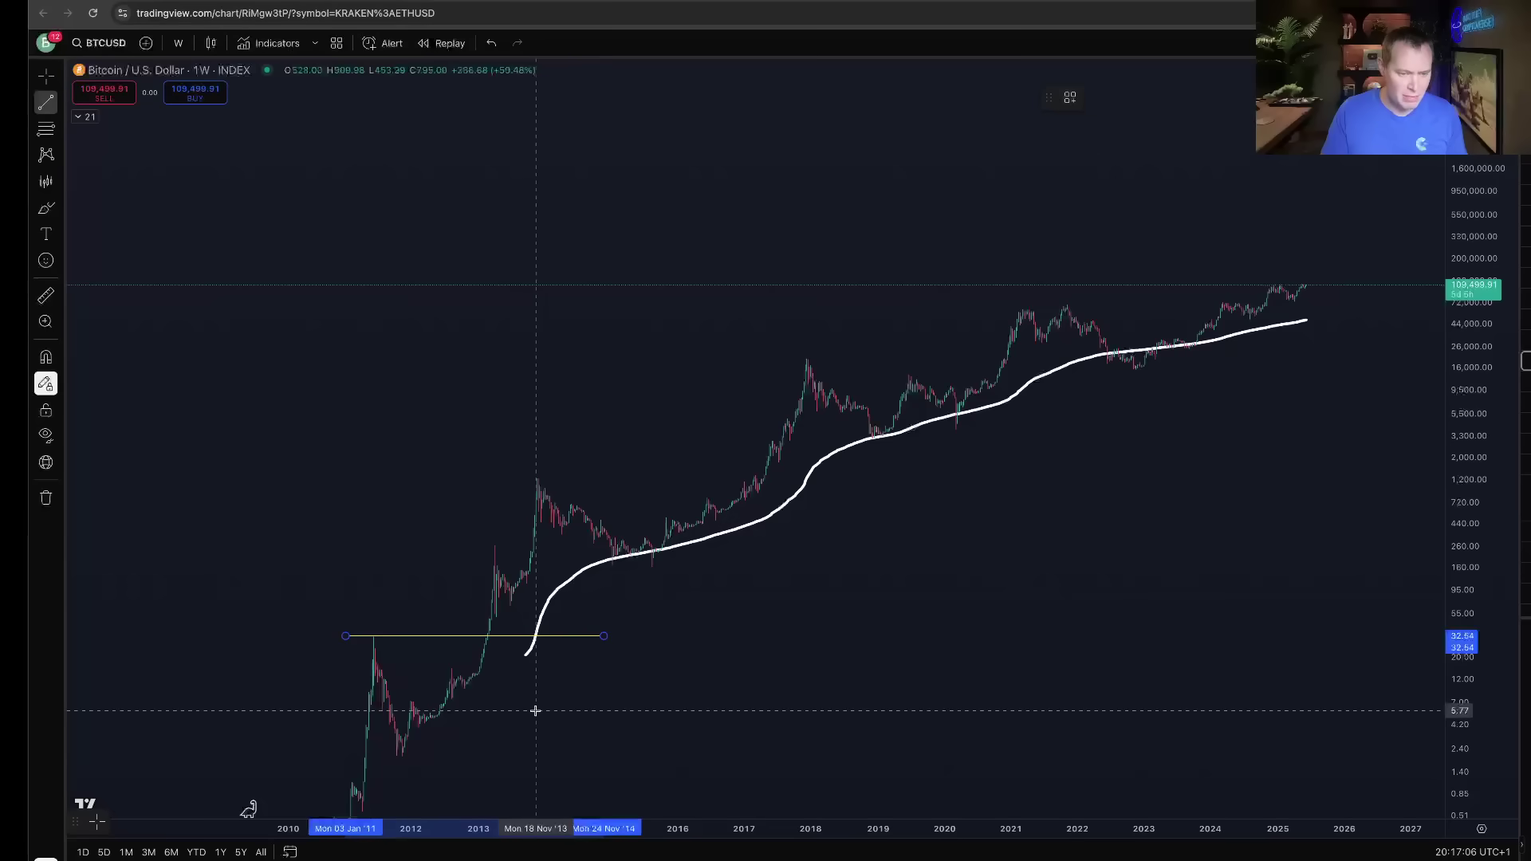
- Draw a vertical line through the late-2013 peak
mouse_move(536, 711)
mouse_down()
mouse_move(591, 505)
mouse_move(584, 414)
mouse_up()
click(46, 75)
scroll(957, 582, left, 5)
scroll(974, 597, up, 3)
scroll(848, 633, left, 5)
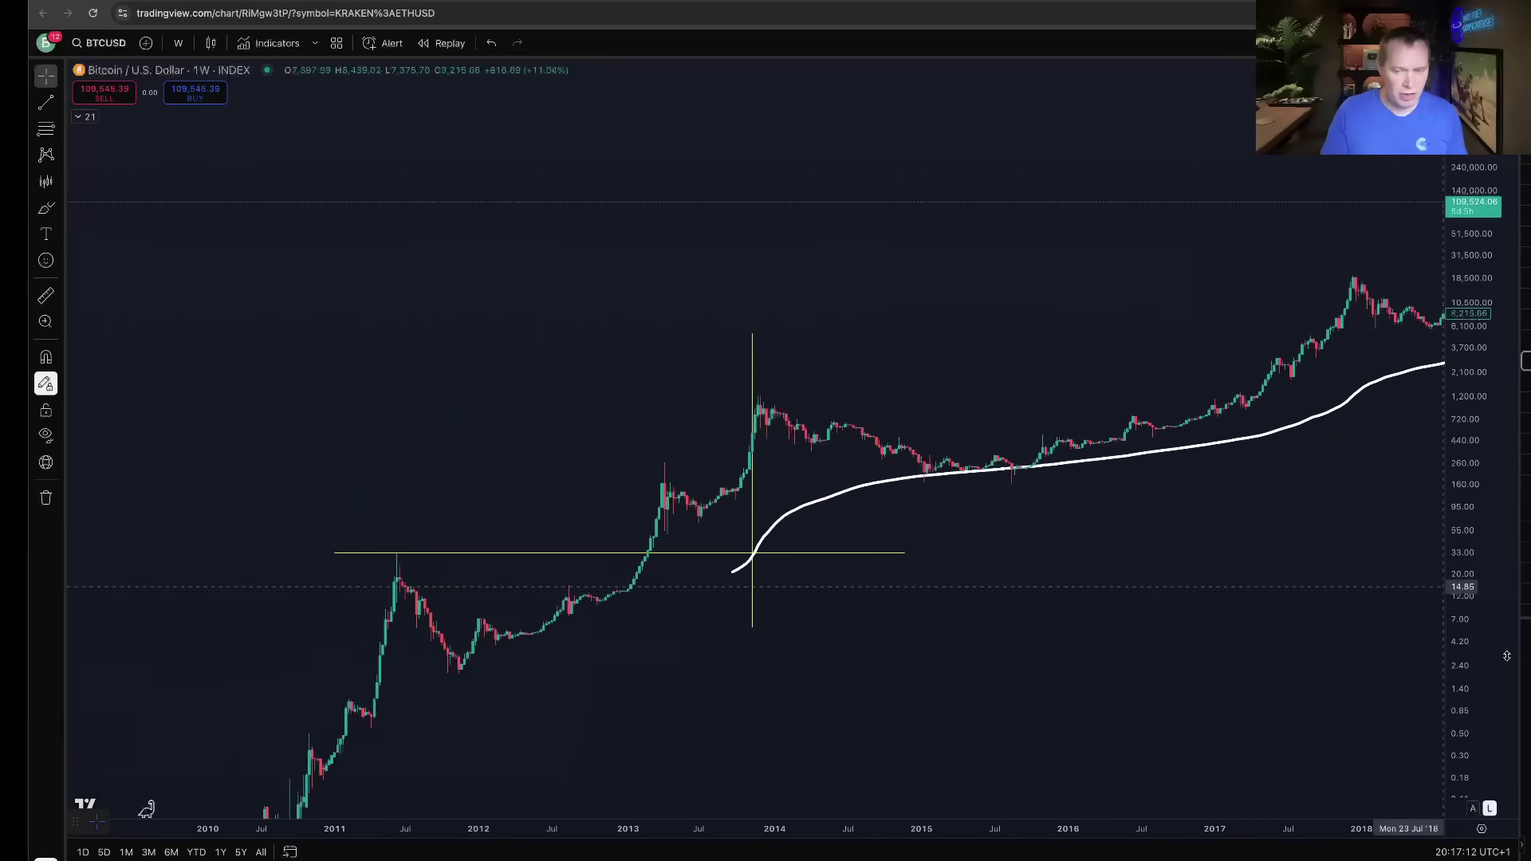
scroll(1285, 455, left, 2)
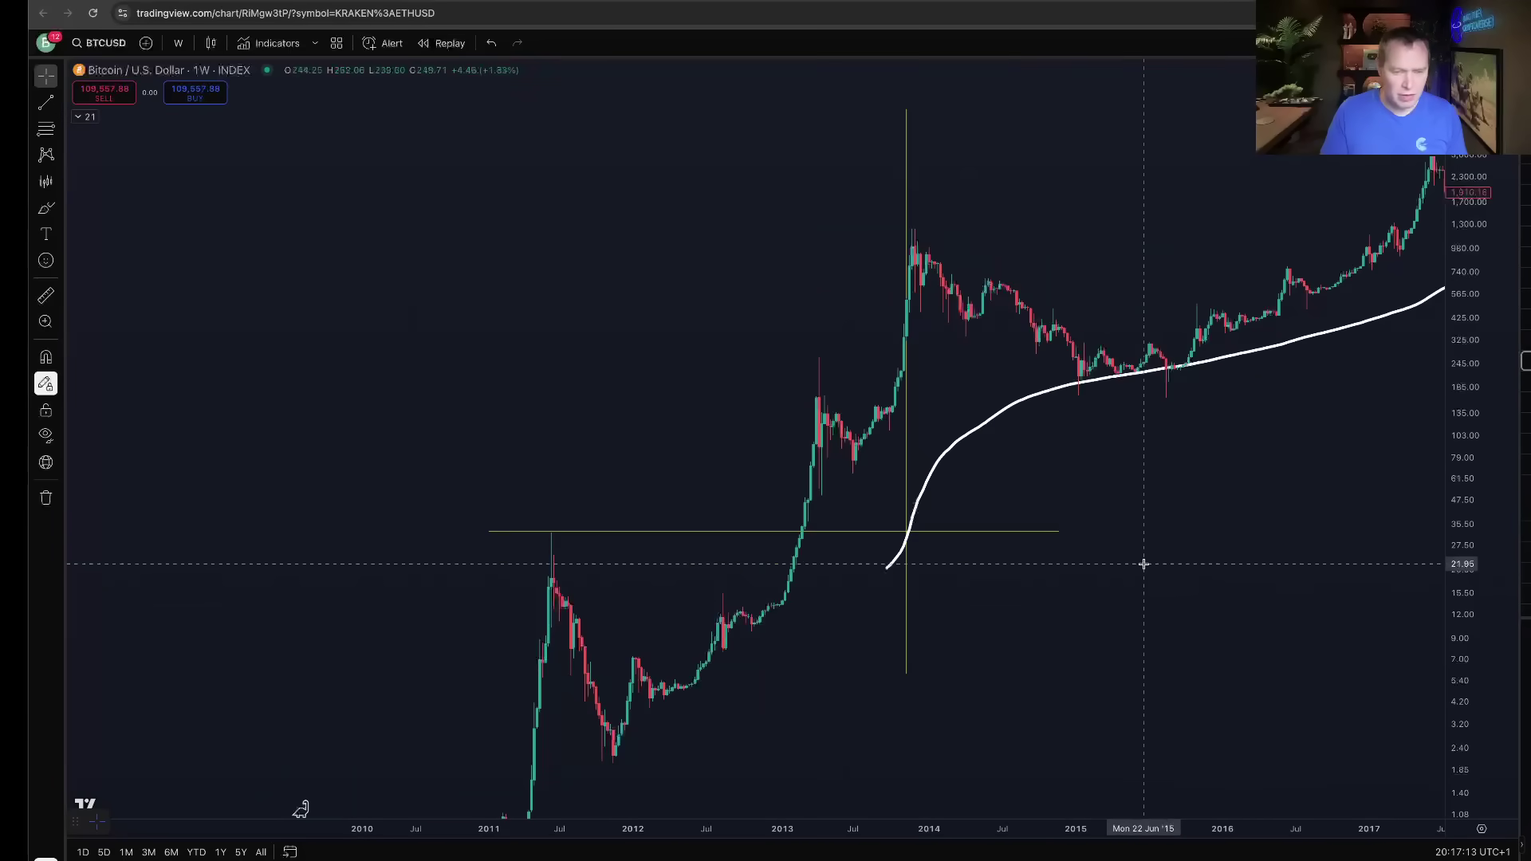
- Nudge the vertical line to 18 Nov 2013, then zoom out to show 2010–2024
click(906, 560)
drag(907, 560, 909, 556)
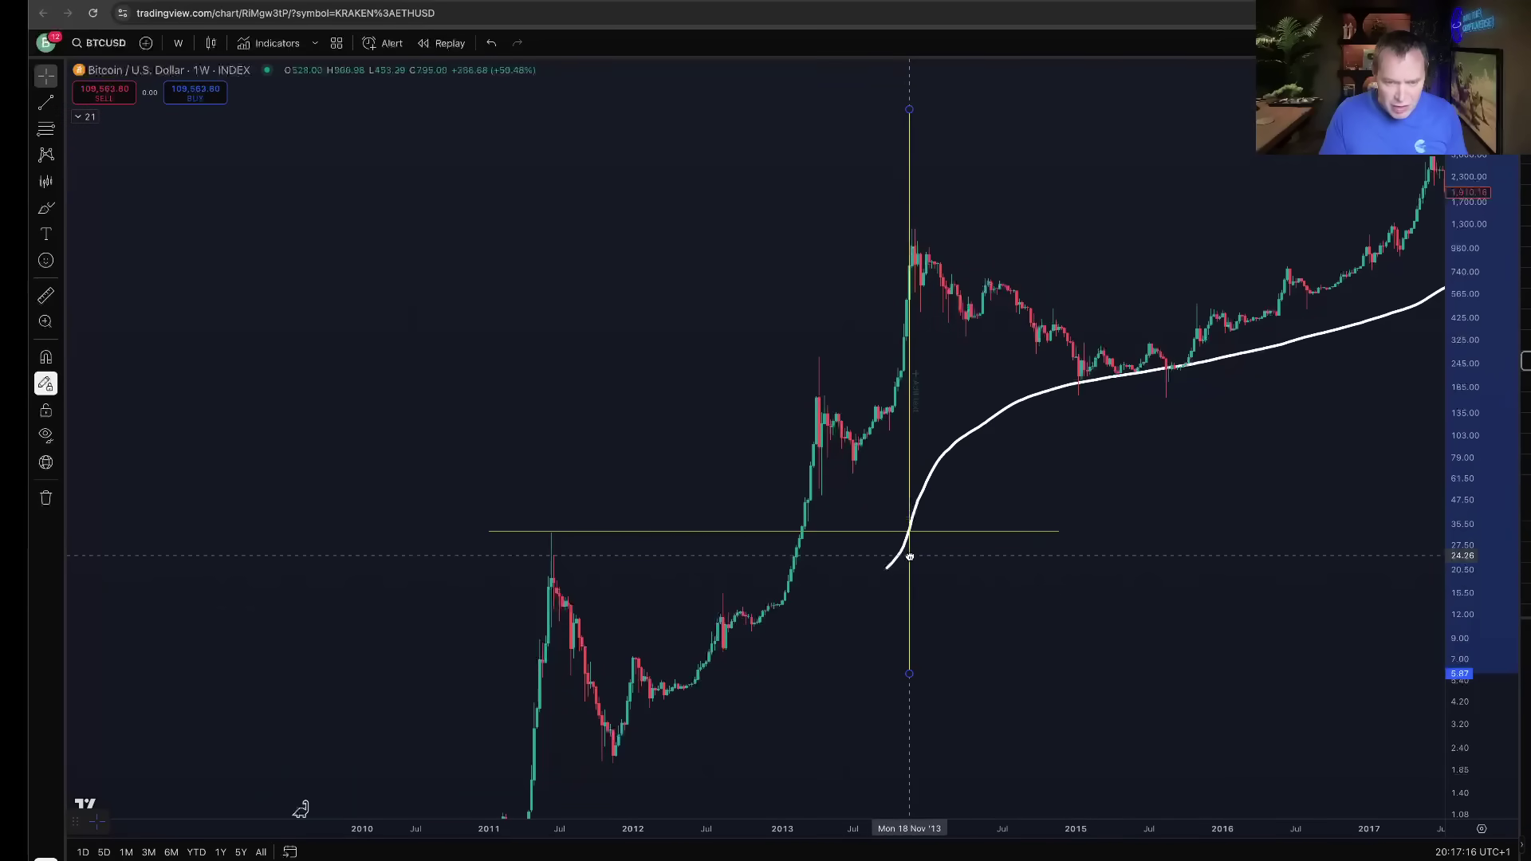
scroll(834, 633, right, 5)
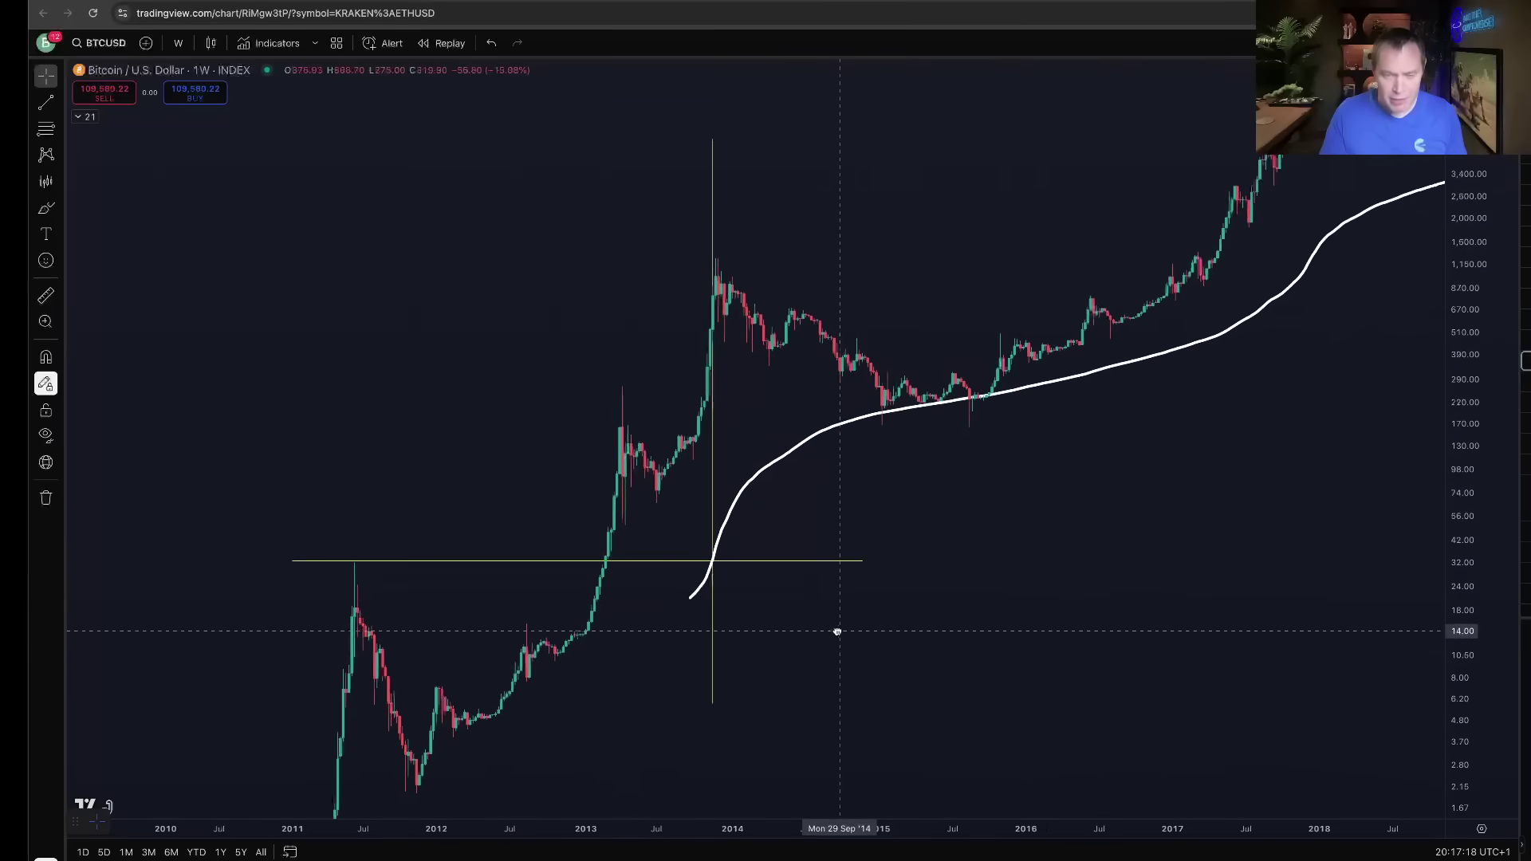
scroll(1018, 557, down, 5)
scroll(772, 557, left, 5)
scroll(1342, 471, down, 3)
drag(1343, 471, 1103, 591)
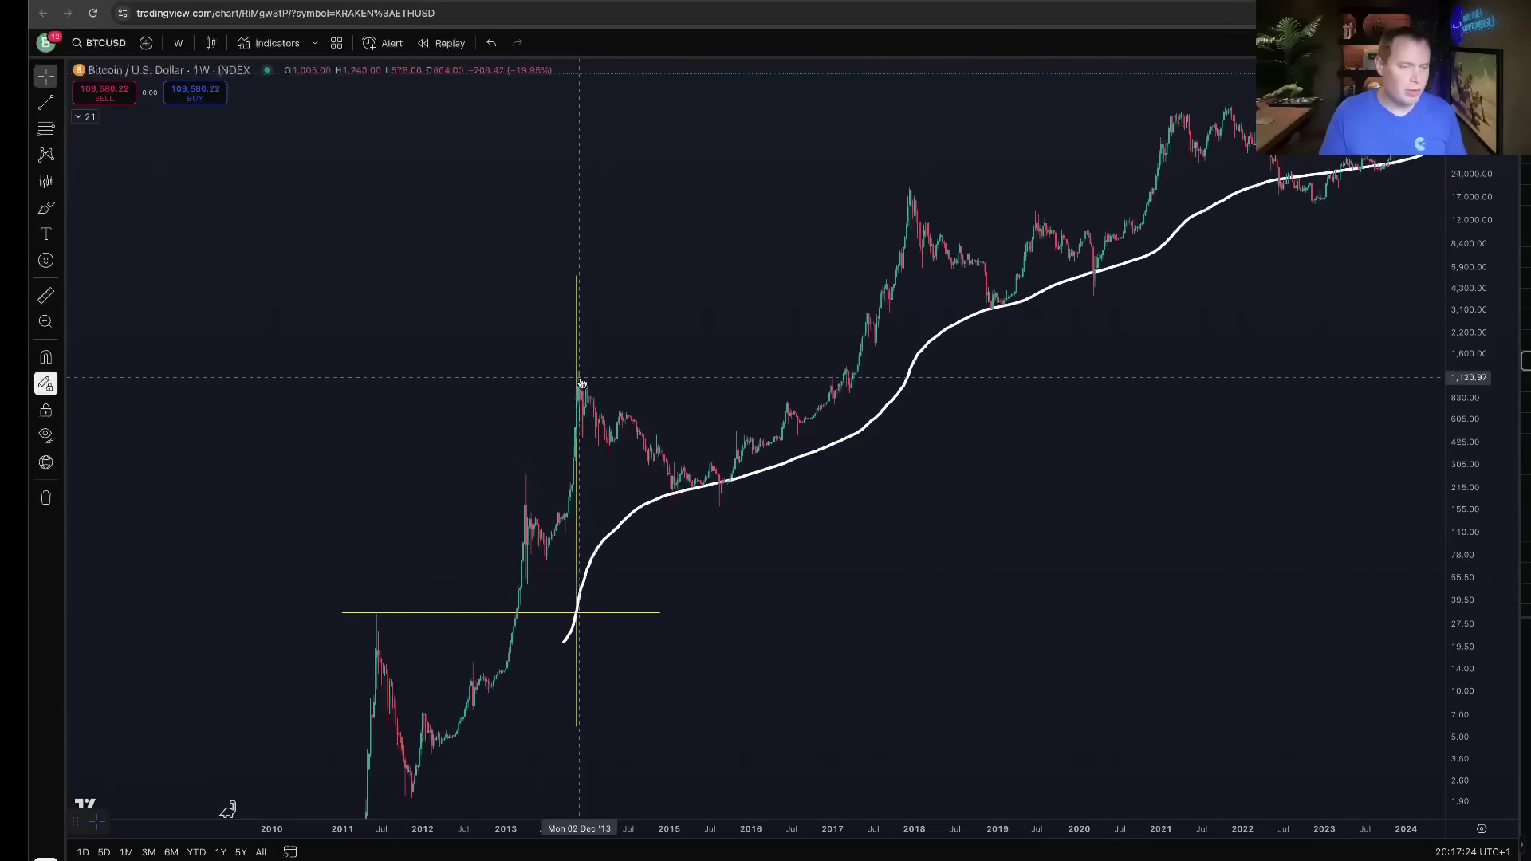
- Draw a horizontal line from the late-2013 peak (~$1,231) to 2020, plus a vertical line at December 2017
drag(1023, 601, 859, 593)
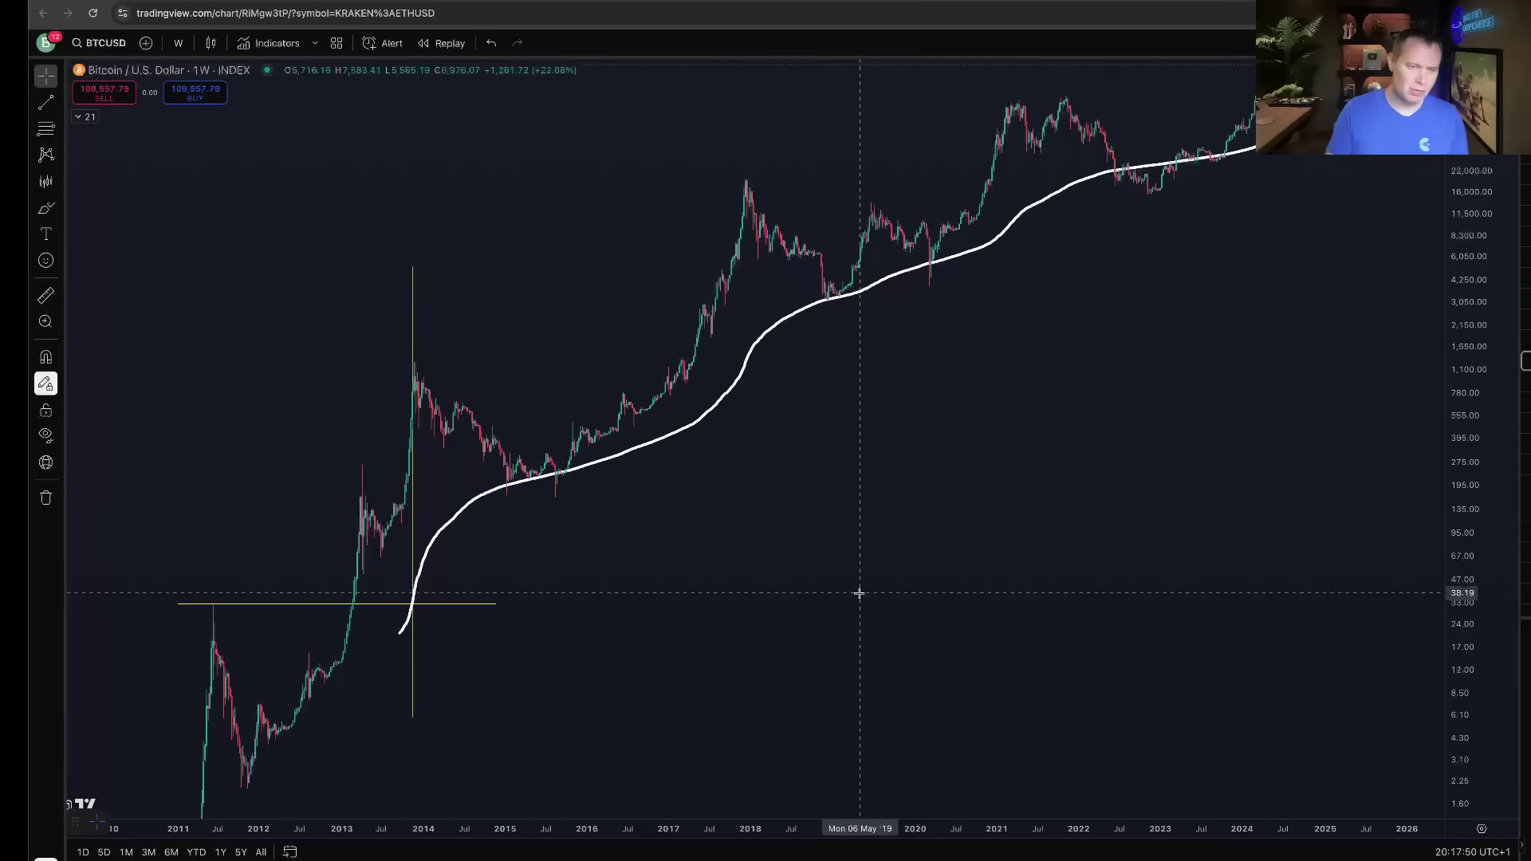
click(45, 102)
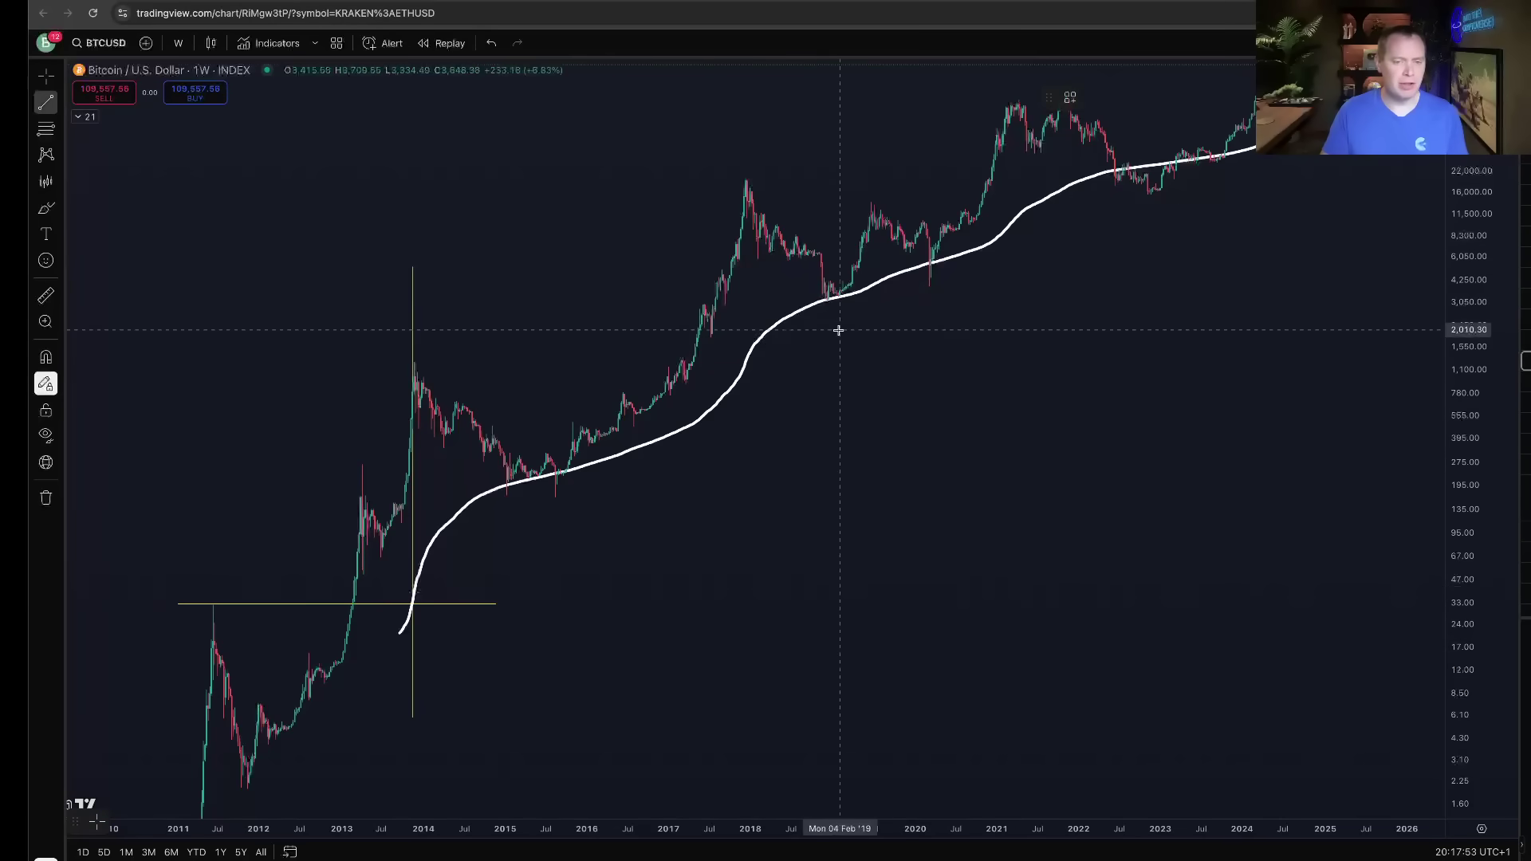
click(403, 363)
click(985, 404)
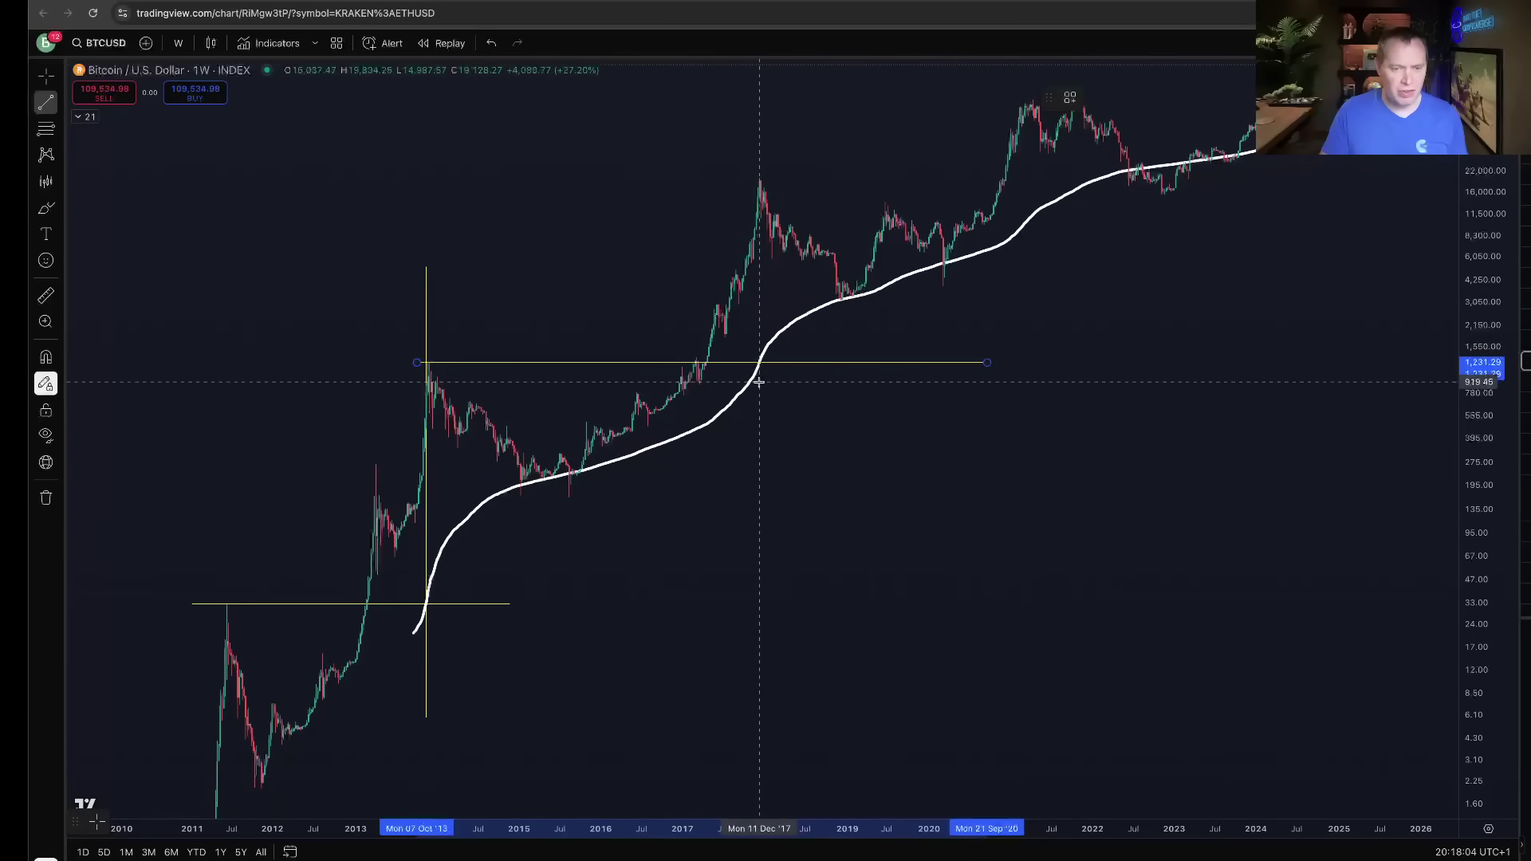
drag(759, 383, 759, 120)
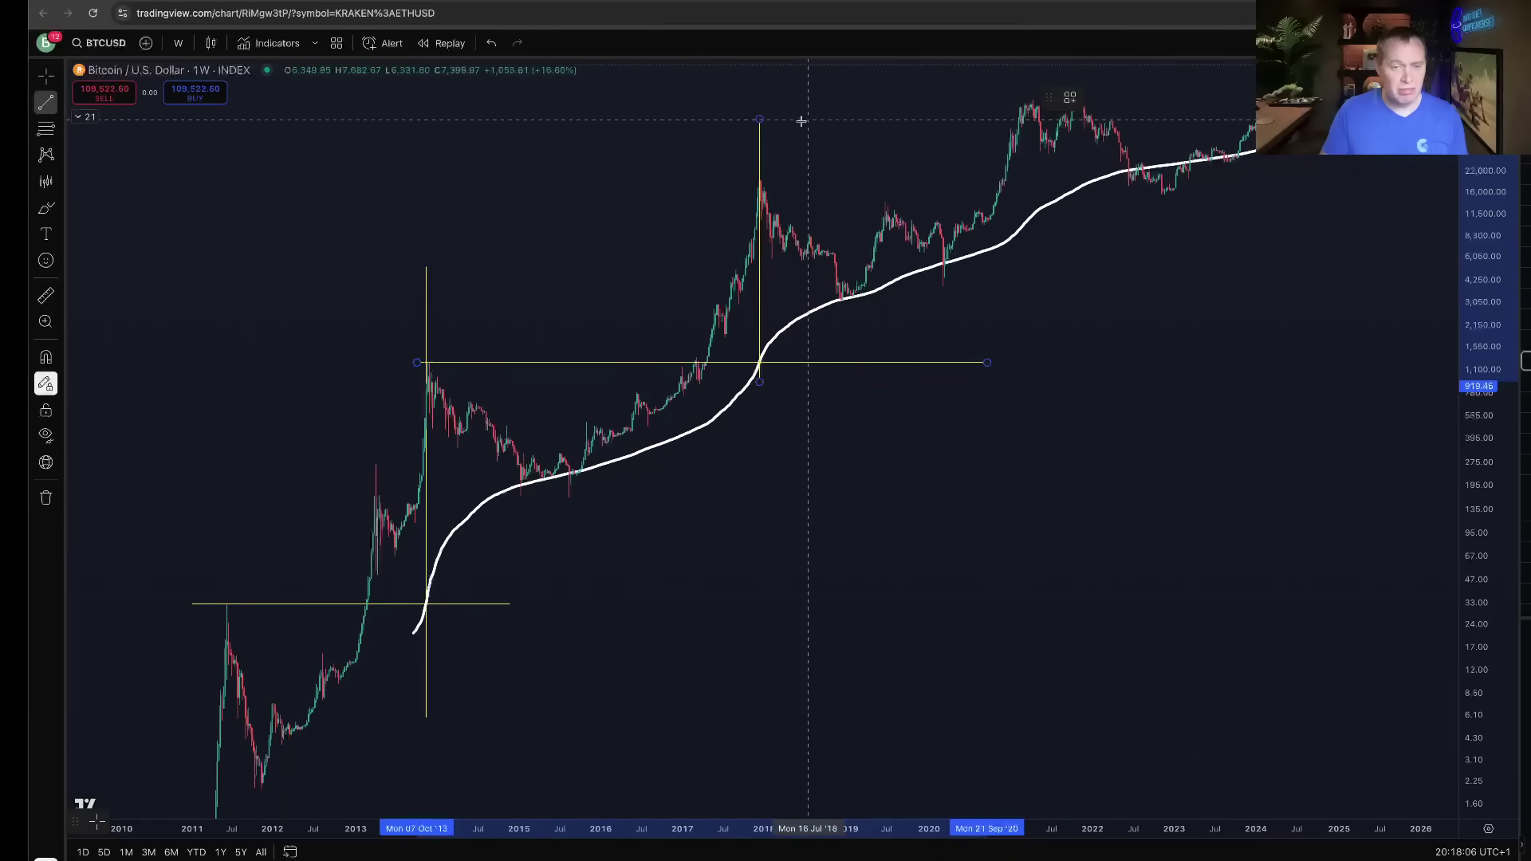
scroll(1114, 638, right, 2)
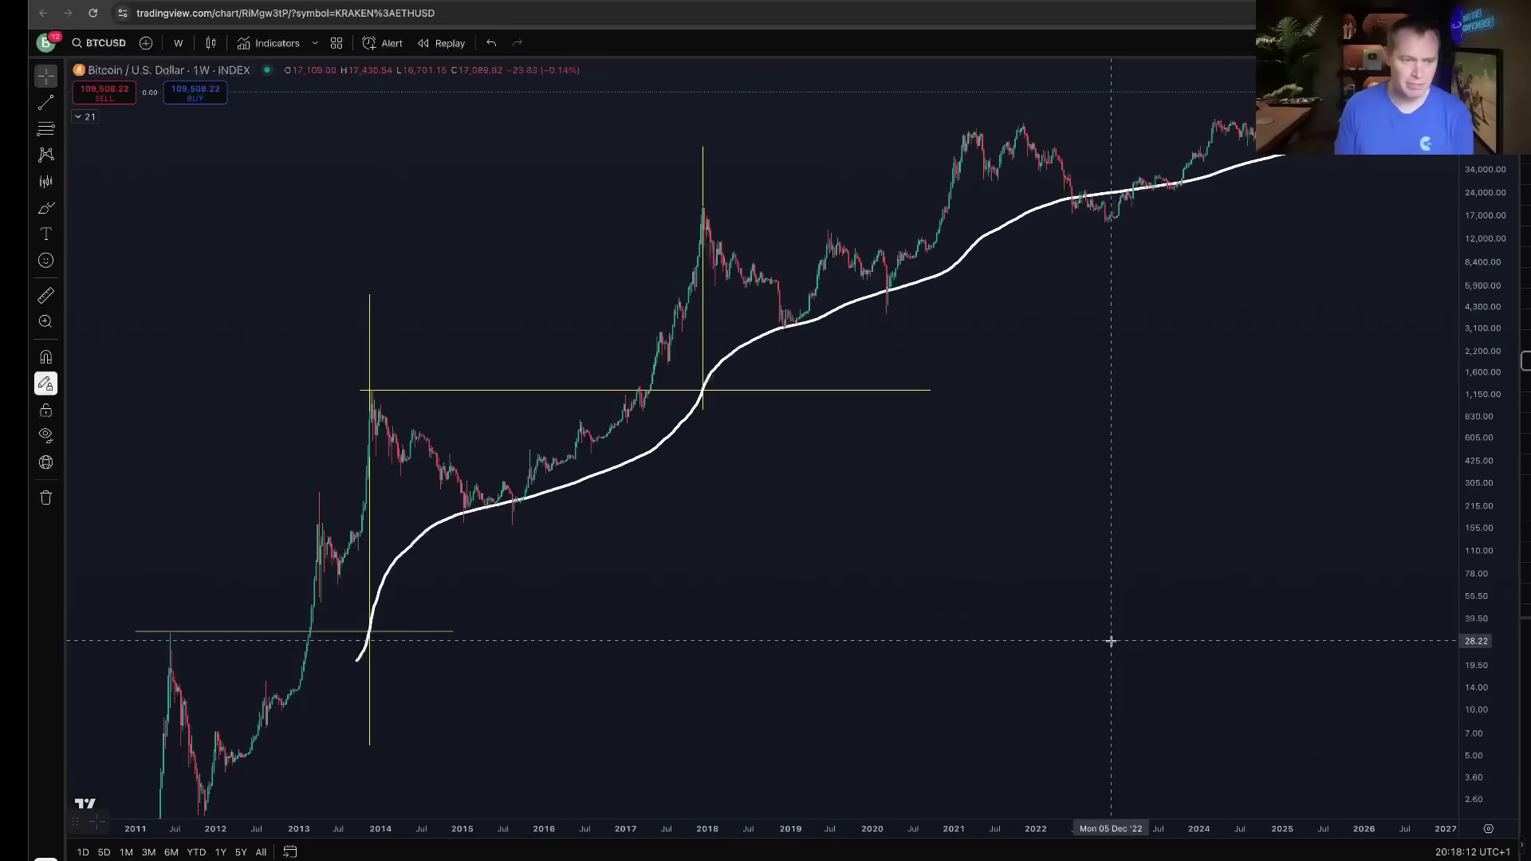
- Try freehand Brush strokes around the 2018 peak, then undo them
click(45, 208)
drag(712, 209, 715, 215)
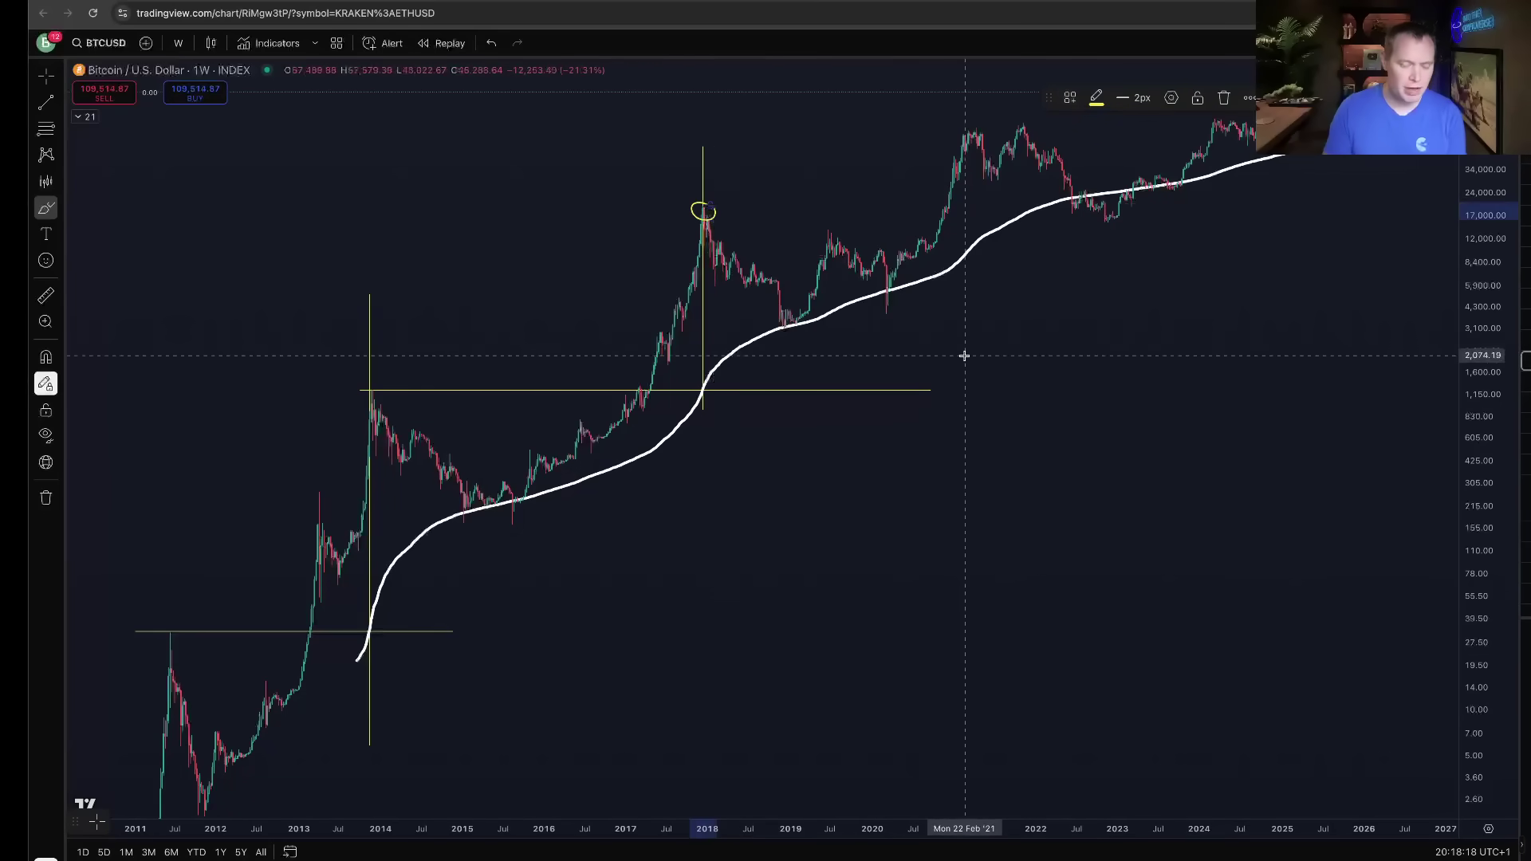
key(ctrl+z)
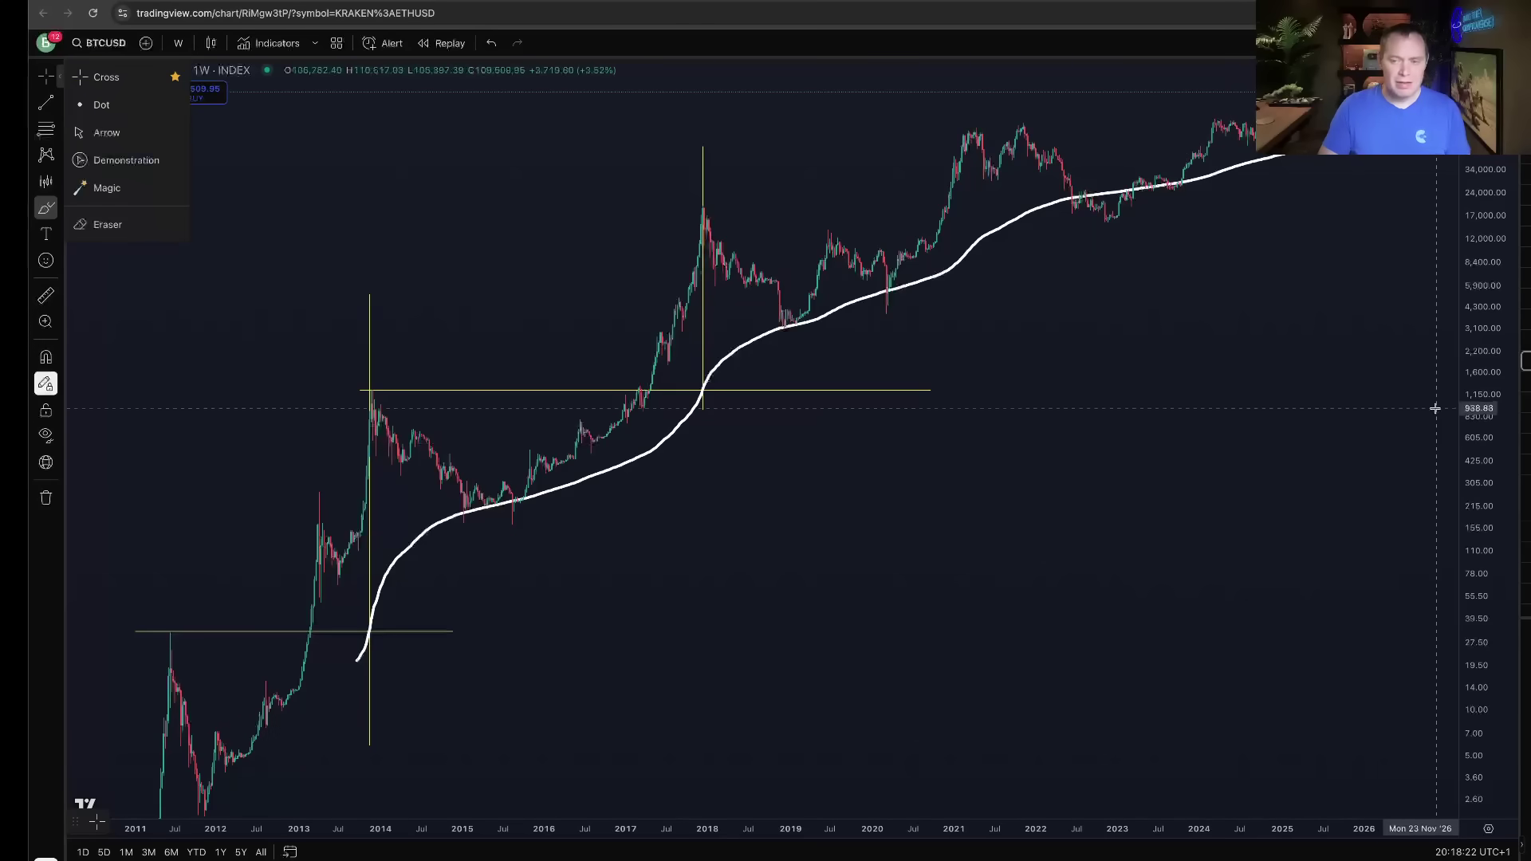
drag(1367, 456, 1371, 501)
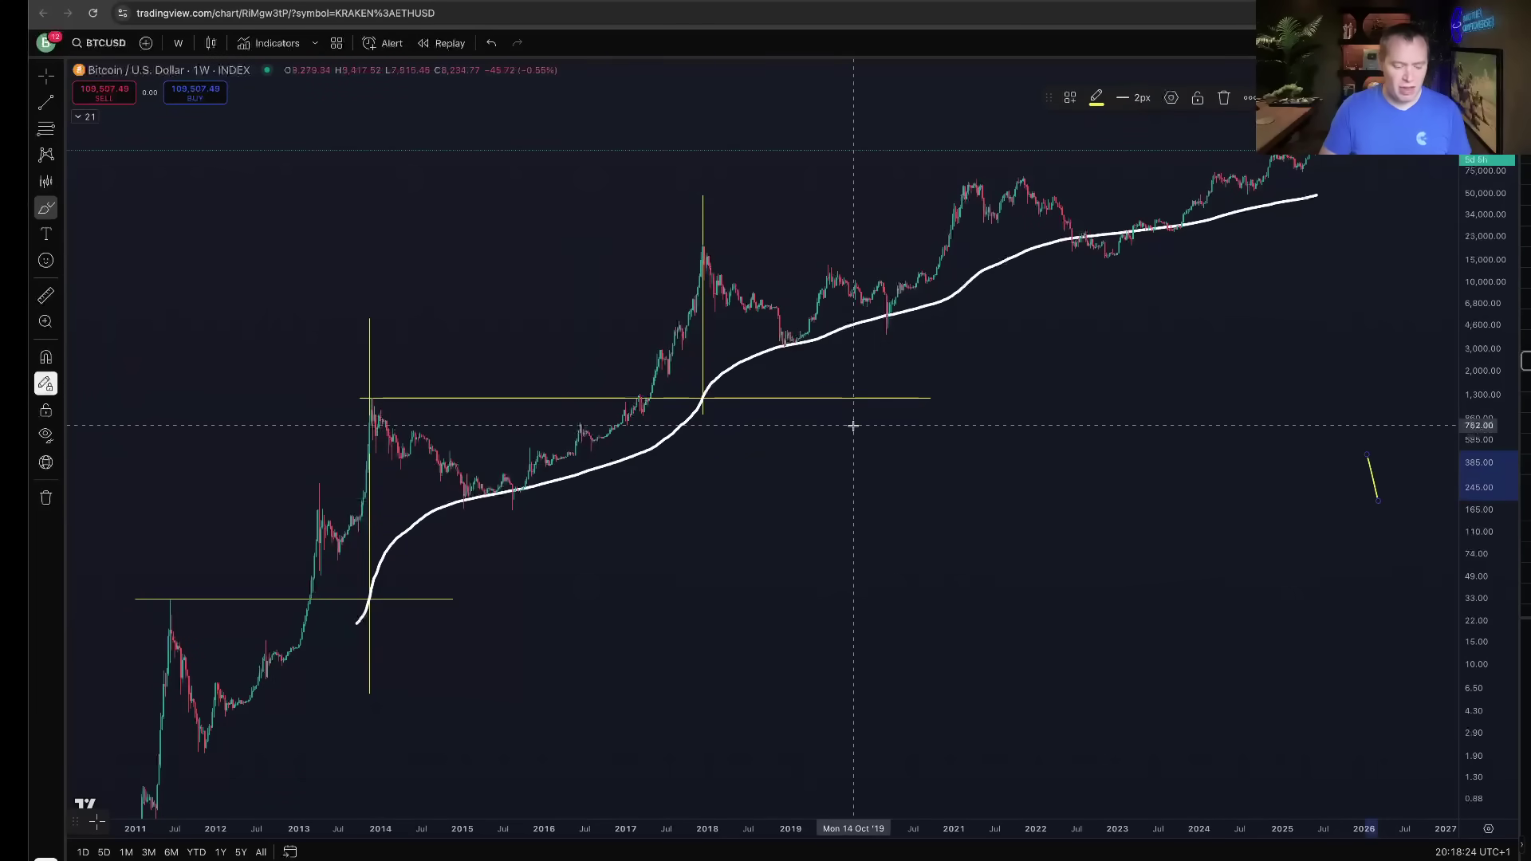
key(ctrl+z)
- Draw a horizontal line from the 2017 peak near $19,500 into March 2024
click(46, 102)
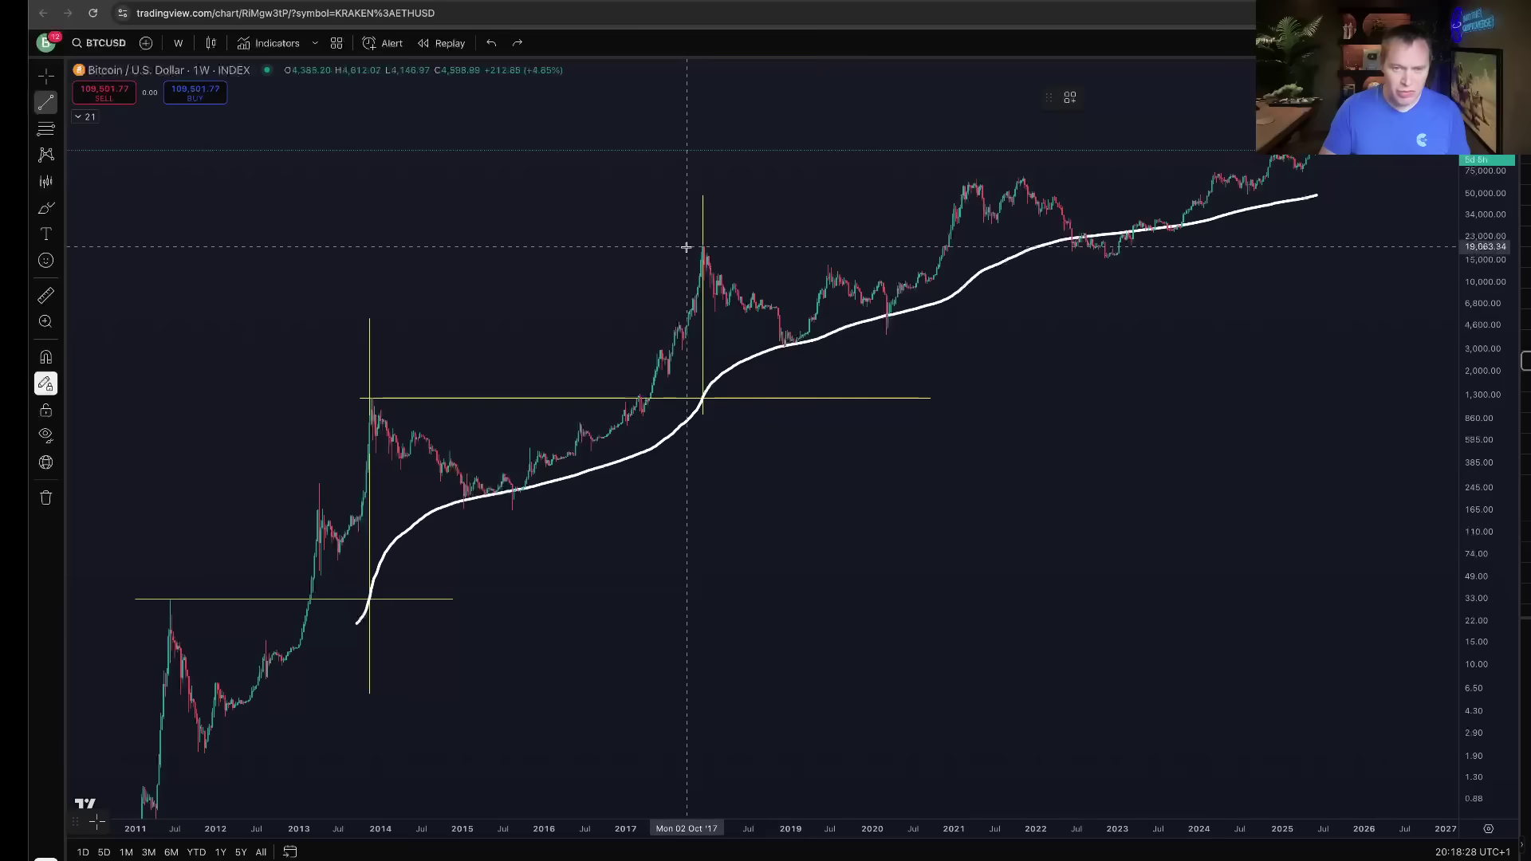
click(686, 247)
click(1215, 247)
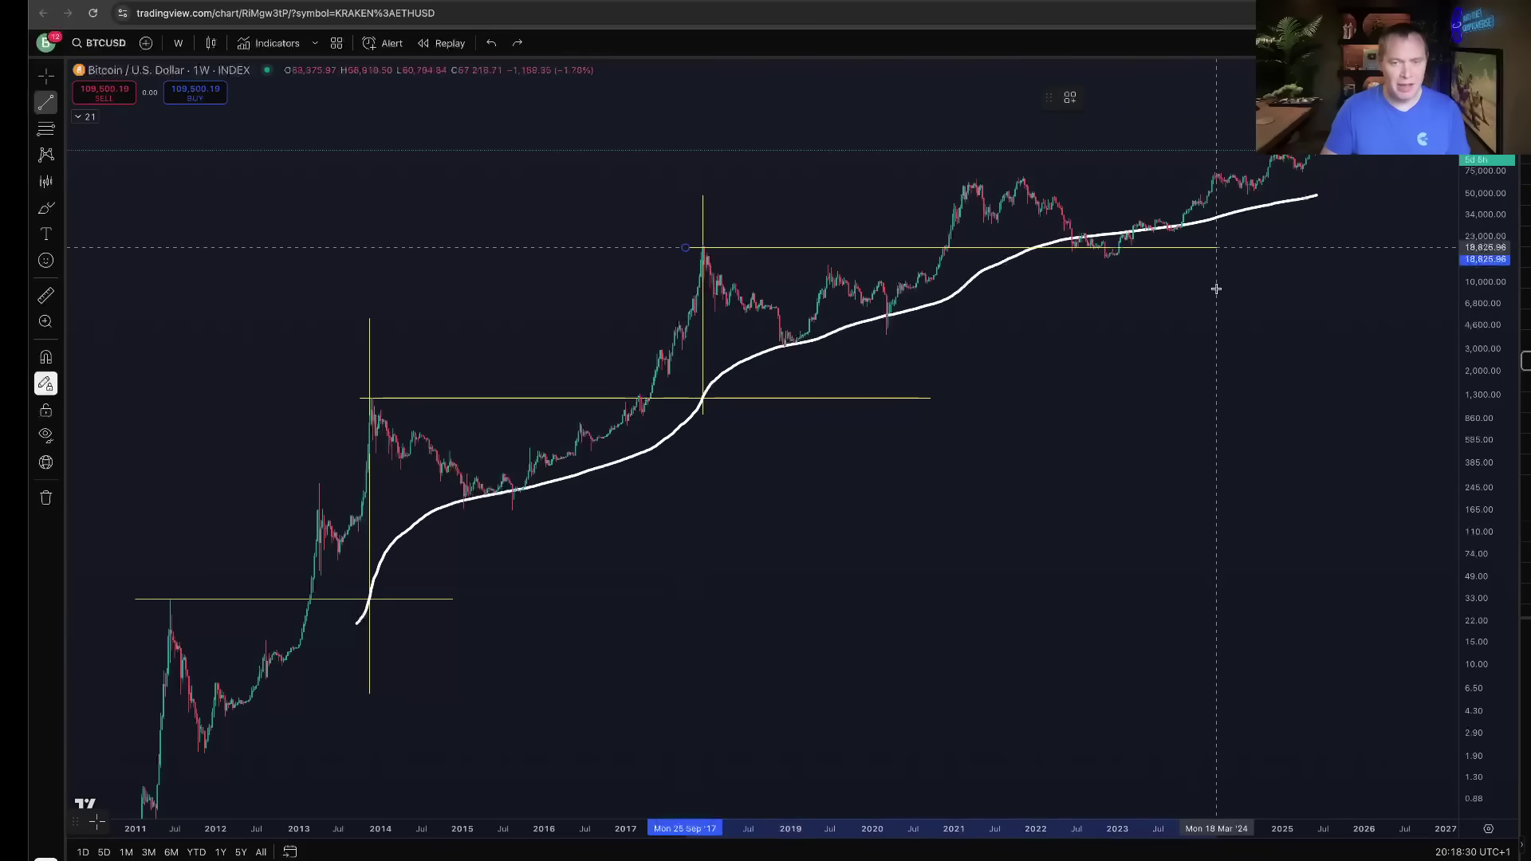
- Add a vertical line through the December 2021 peak
drag(1354, 550, 1236, 630)
click(45, 102)
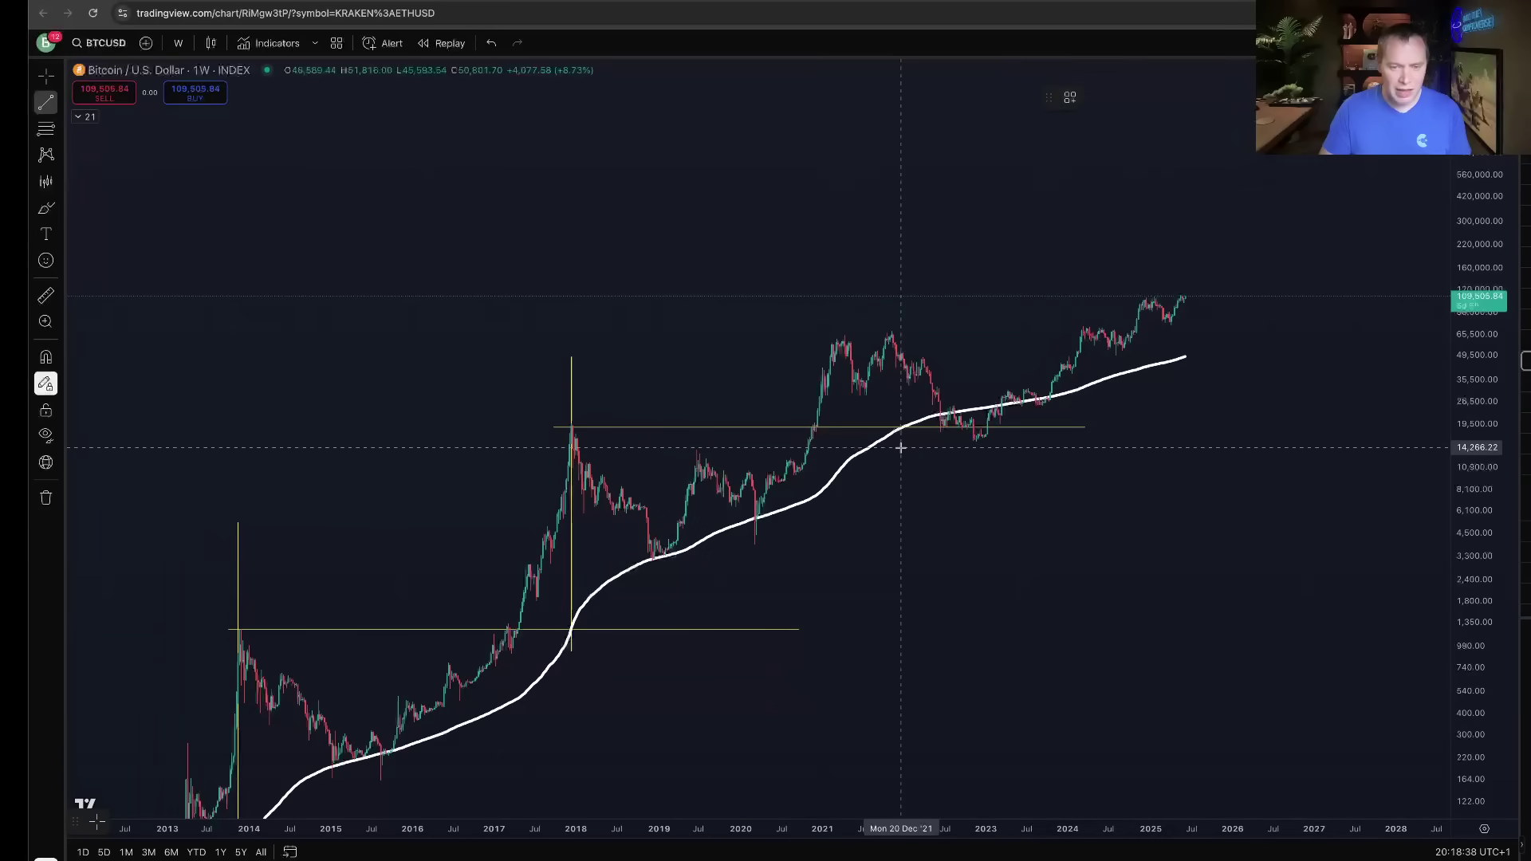
drag(900, 448, 900, 245)
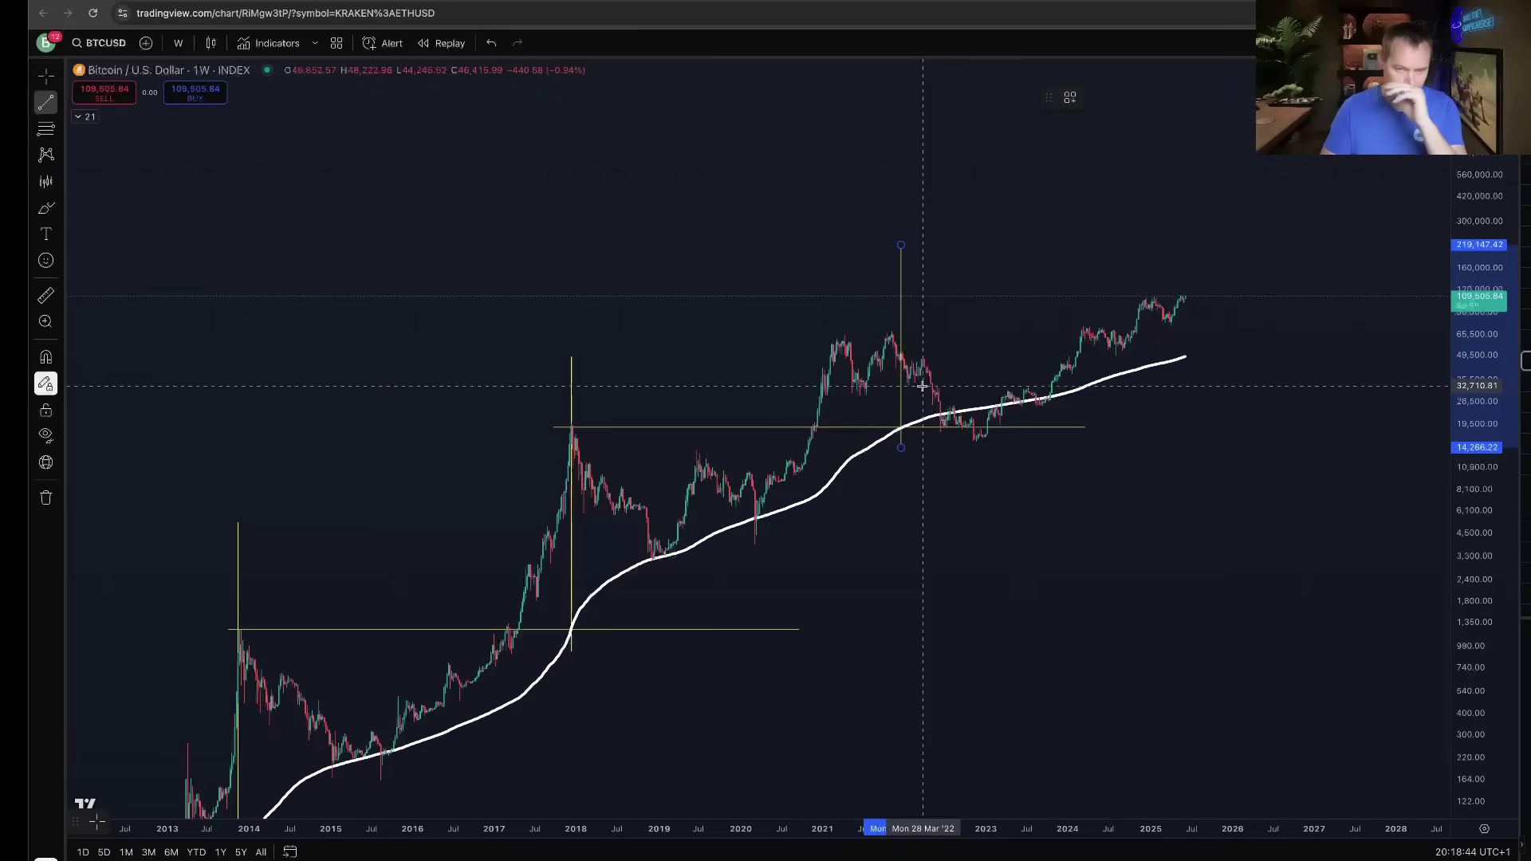
click(45, 76)
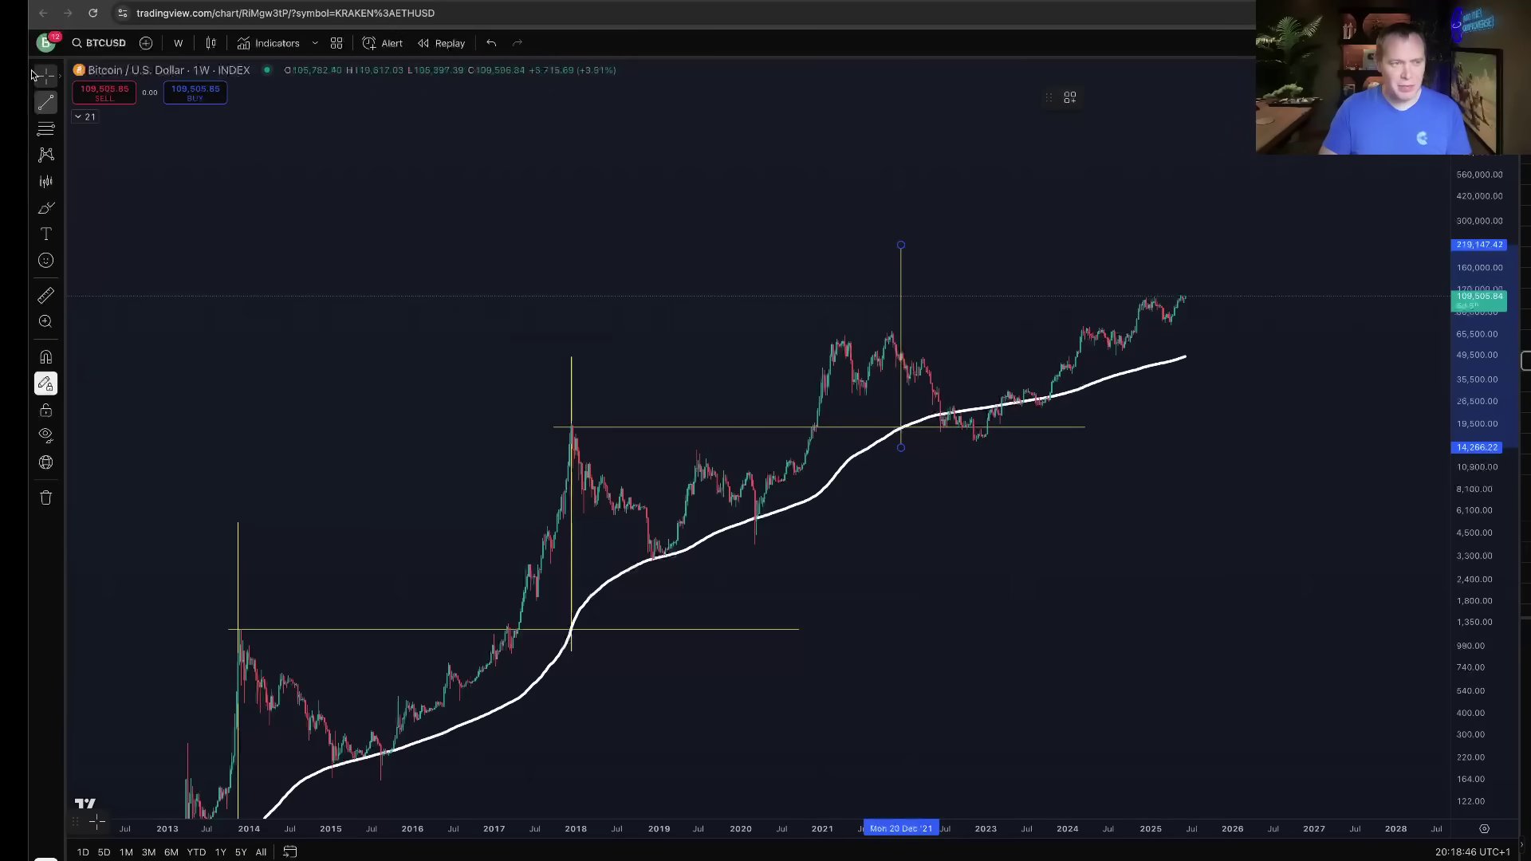
drag(1118, 602, 917, 580)
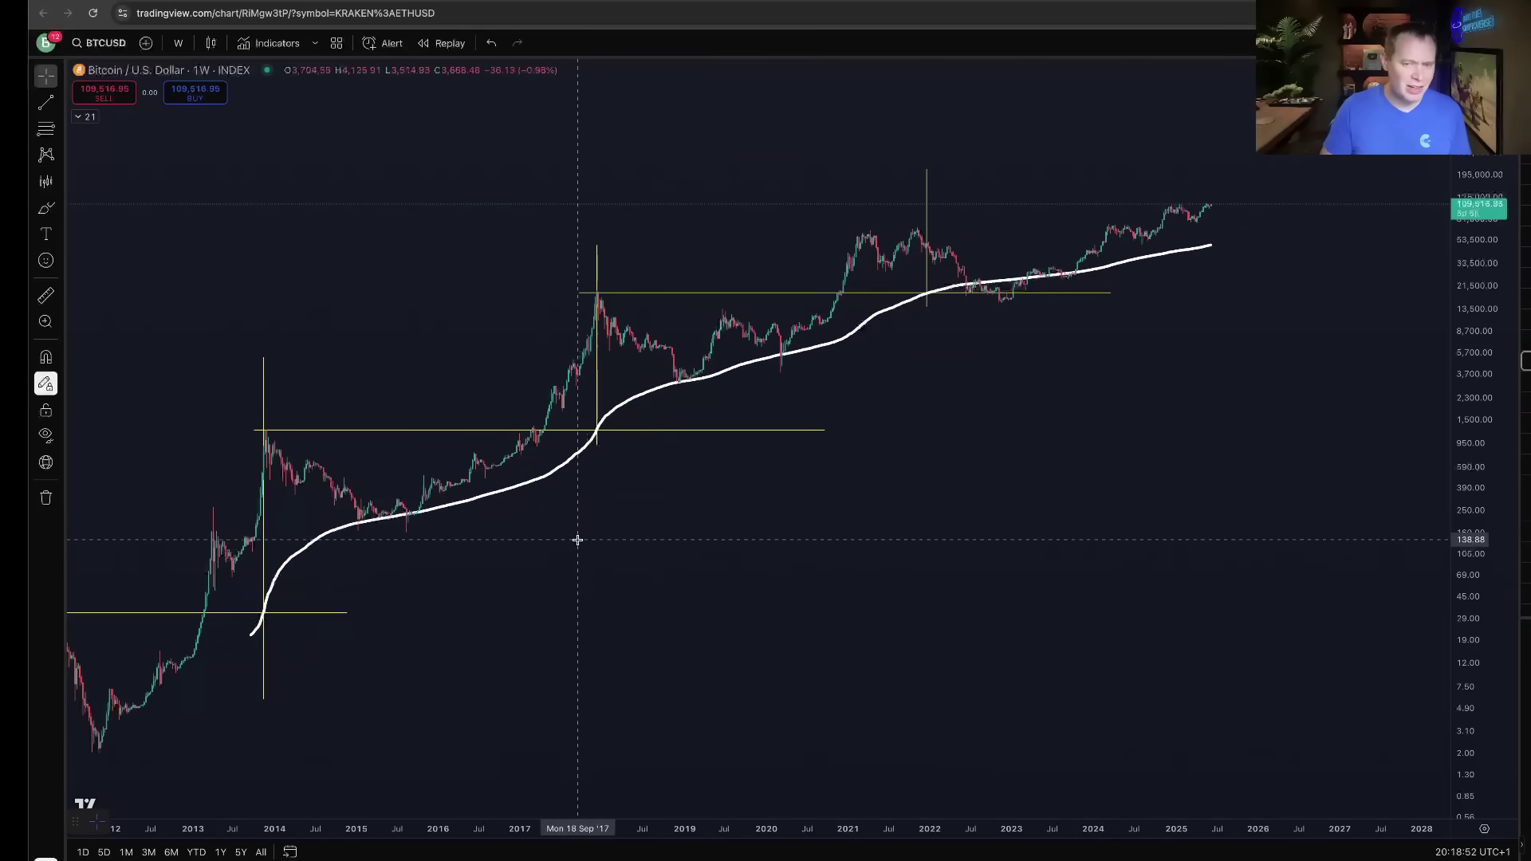
click(46, 207)
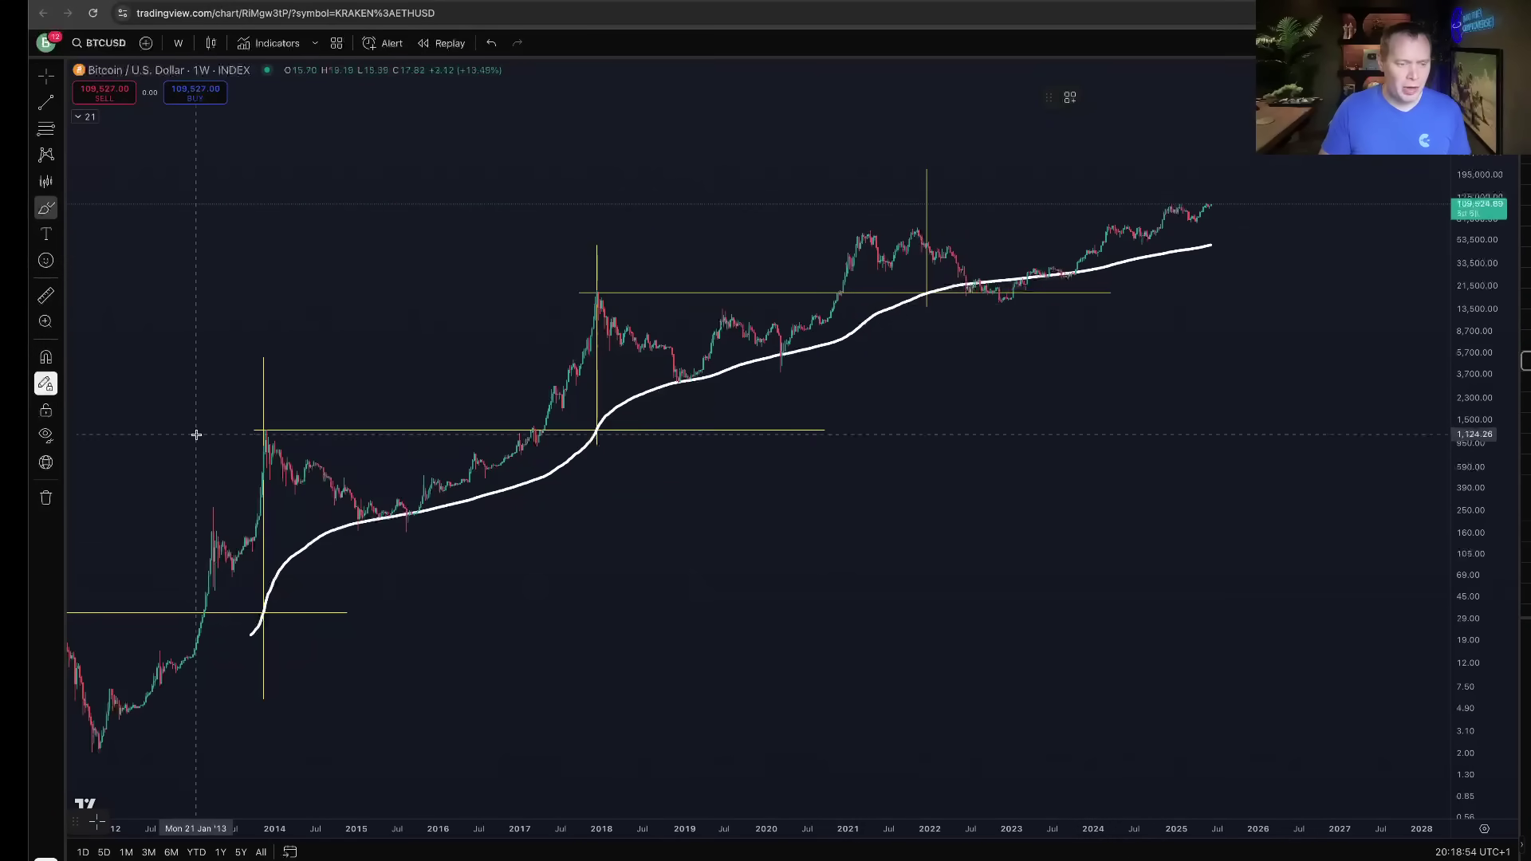
drag(127, 677, 131, 674)
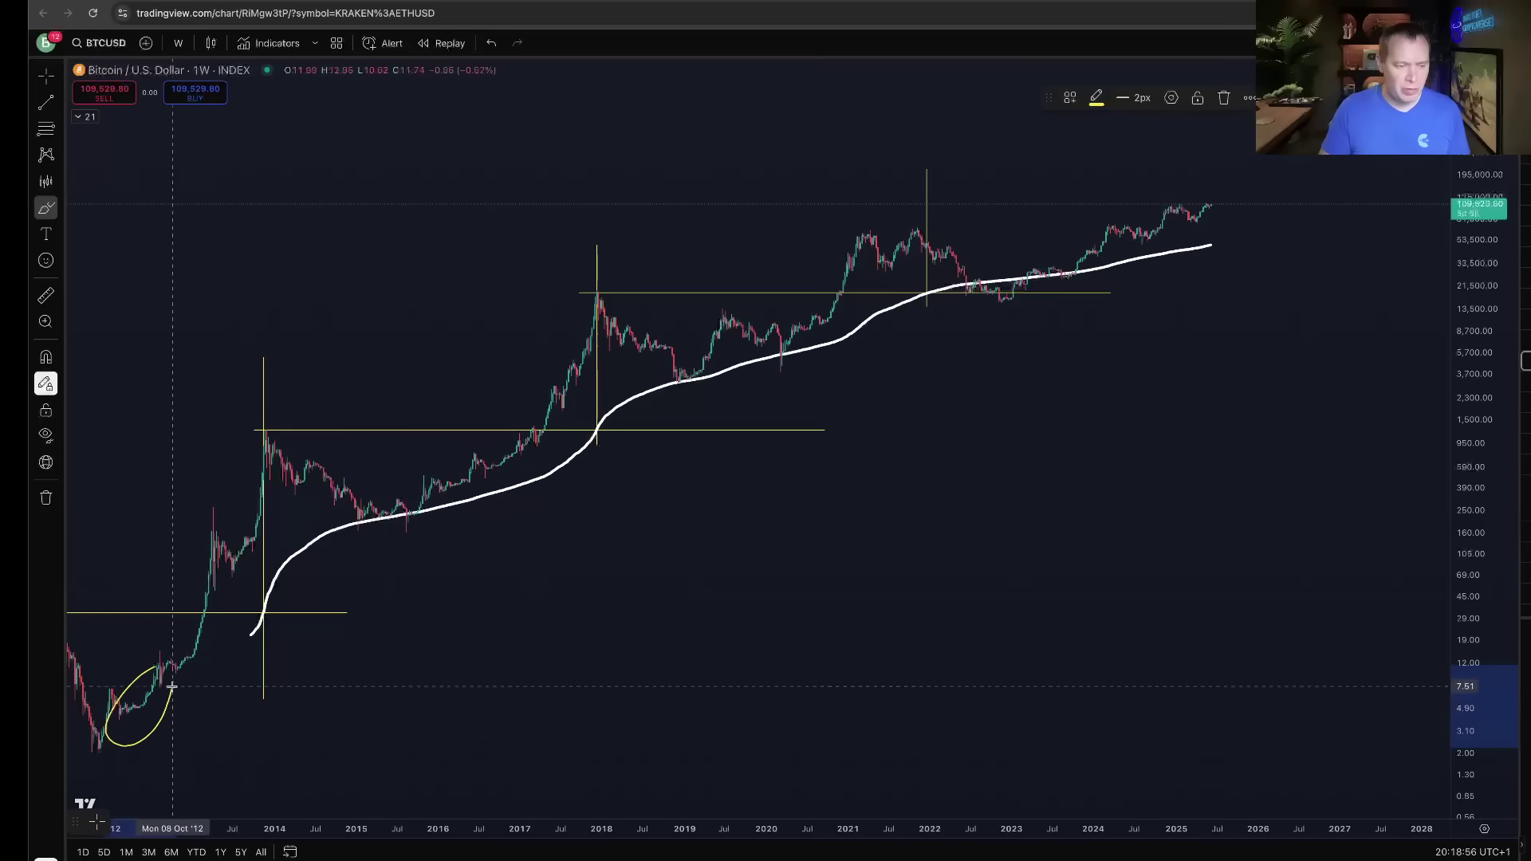
drag(350, 529, 403, 482)
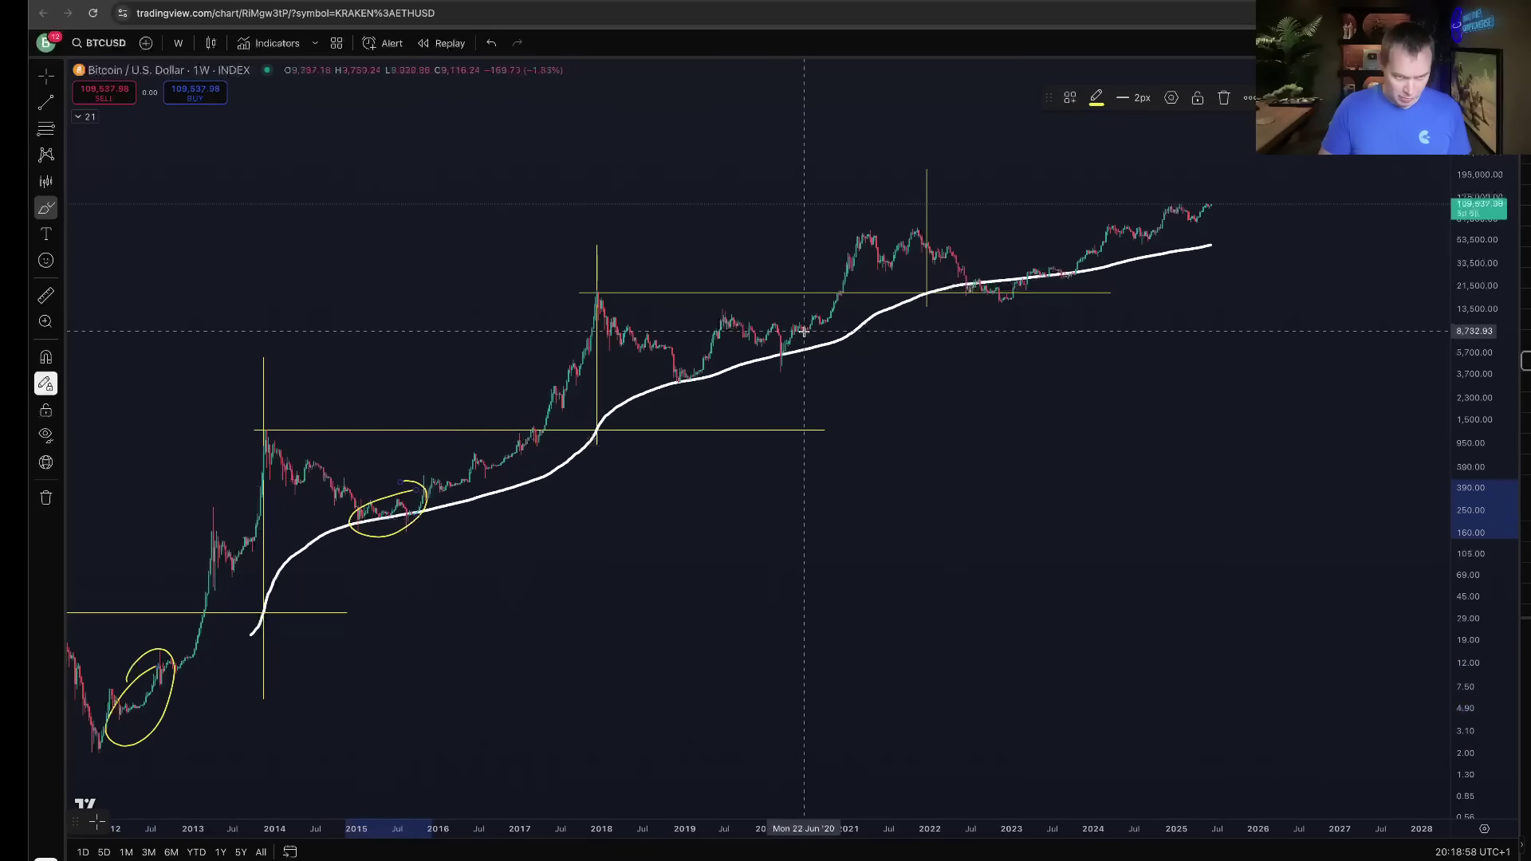
drag(714, 352, 694, 349)
mouse_move(993, 277)
mouse_down()
mouse_move(1014, 305)
mouse_move(997, 276)
mouse_up()
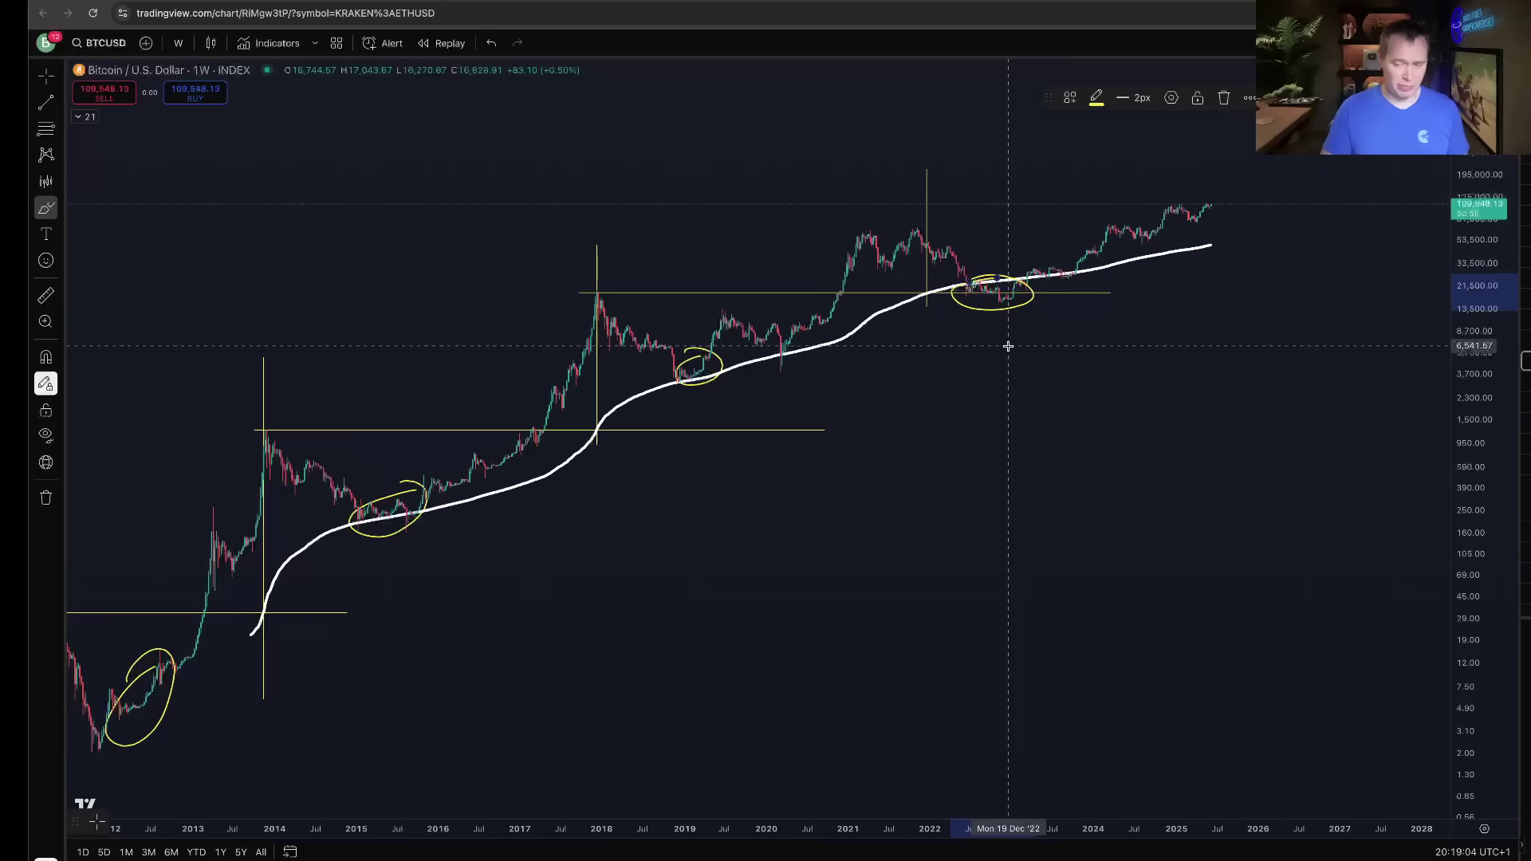
mouse_move(251, 423)
mouse_down()
mouse_move(276, 440)
mouse_move(294, 402)
mouse_up()
mouse_move(581, 285)
mouse_down()
mouse_move(607, 307)
mouse_move(684, 252)
mouse_up()
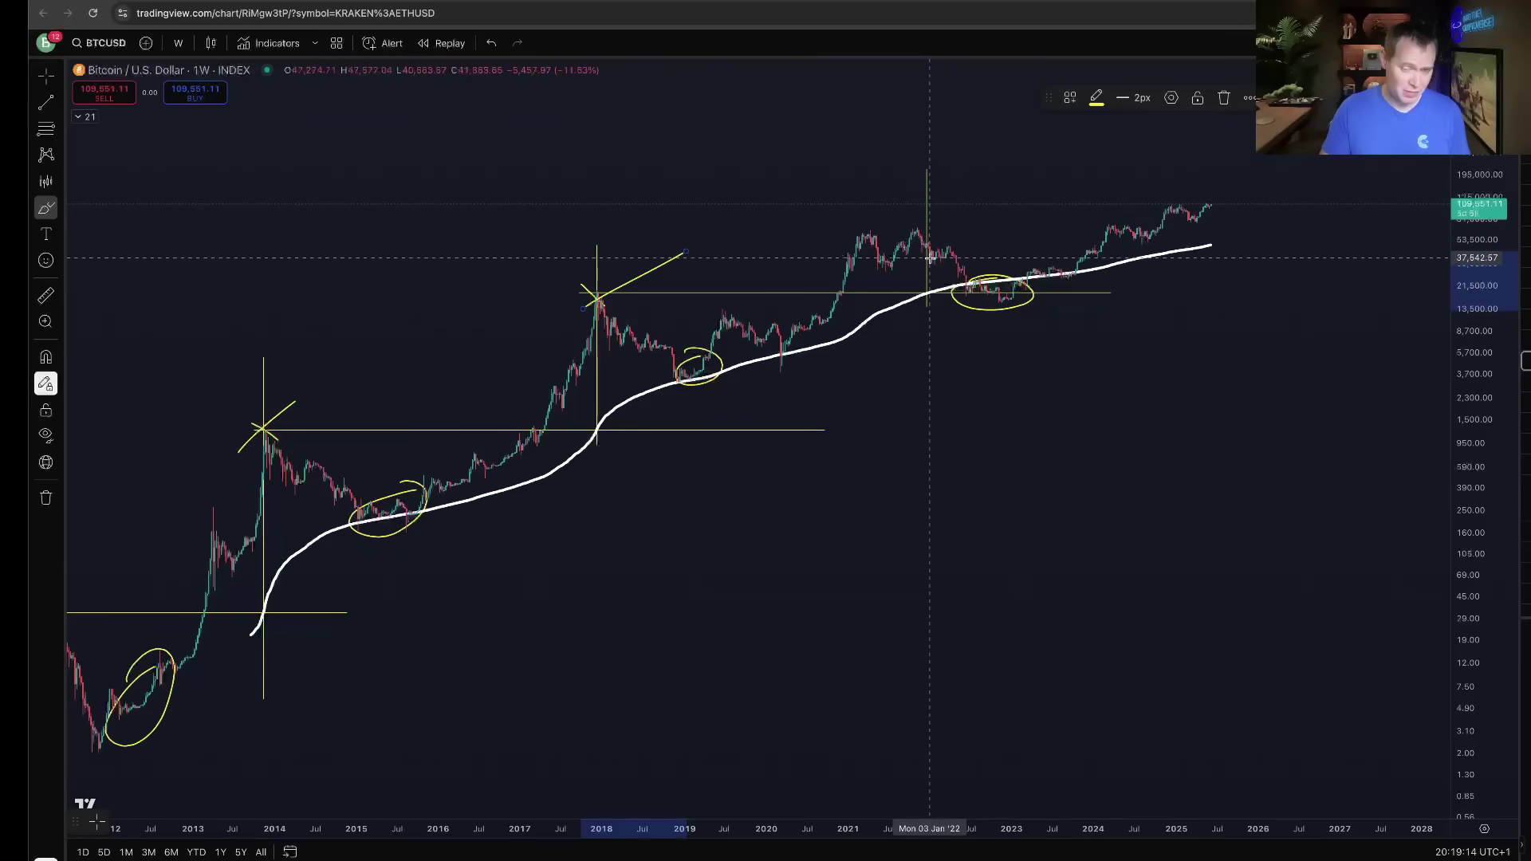
drag(926, 242, 1000, 310)
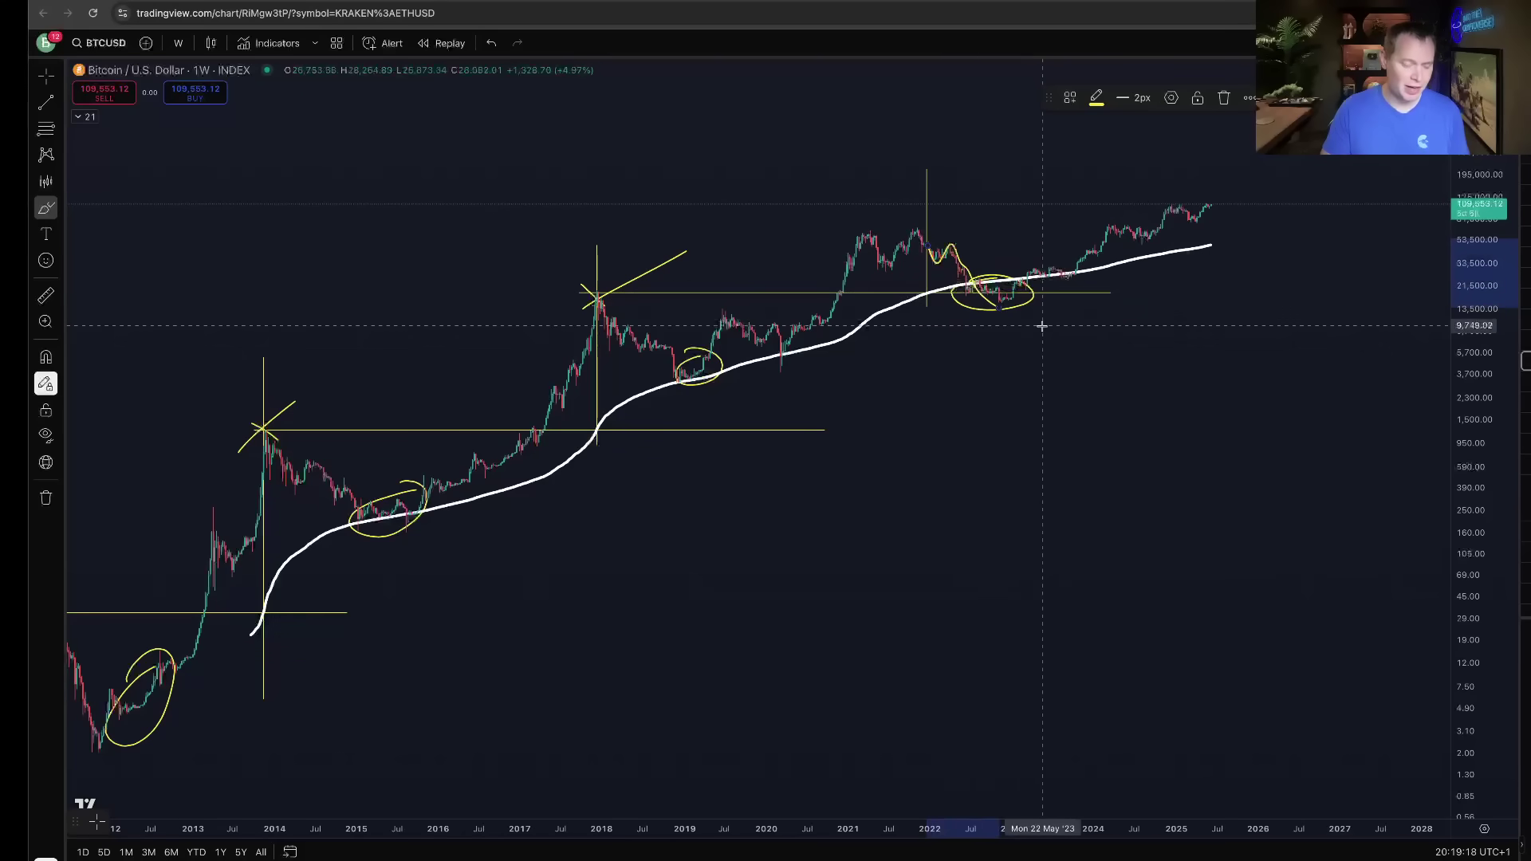
key(ctrl+z)
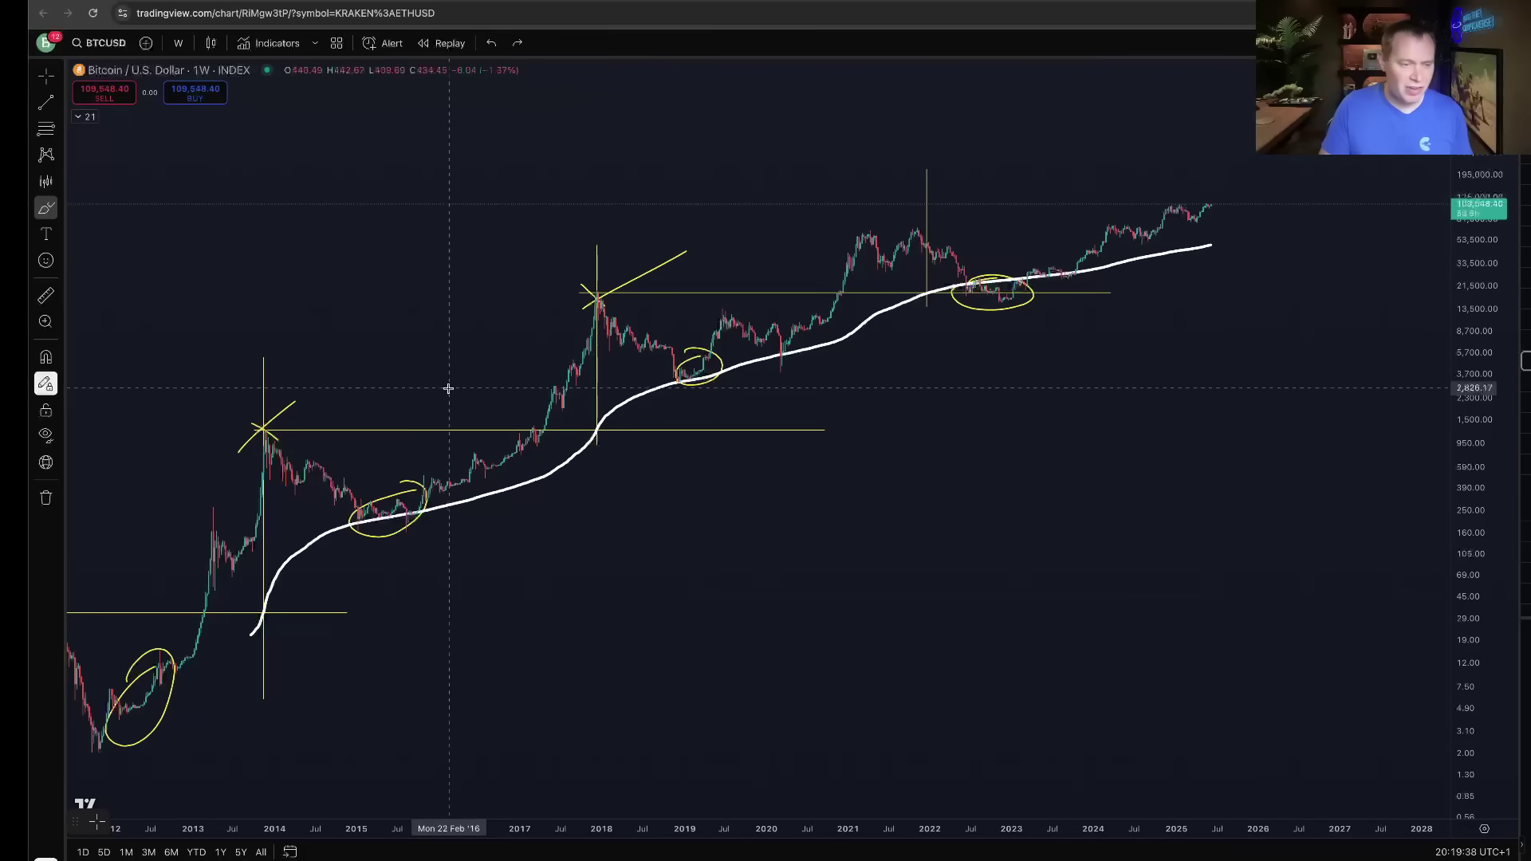
- Brush yellow strokes above the 2014 top and an arc over the December 2021 top
mouse_move(317, 325)
mouse_down()
mouse_move(257, 429)
mouse_move(299, 396)
mouse_up()
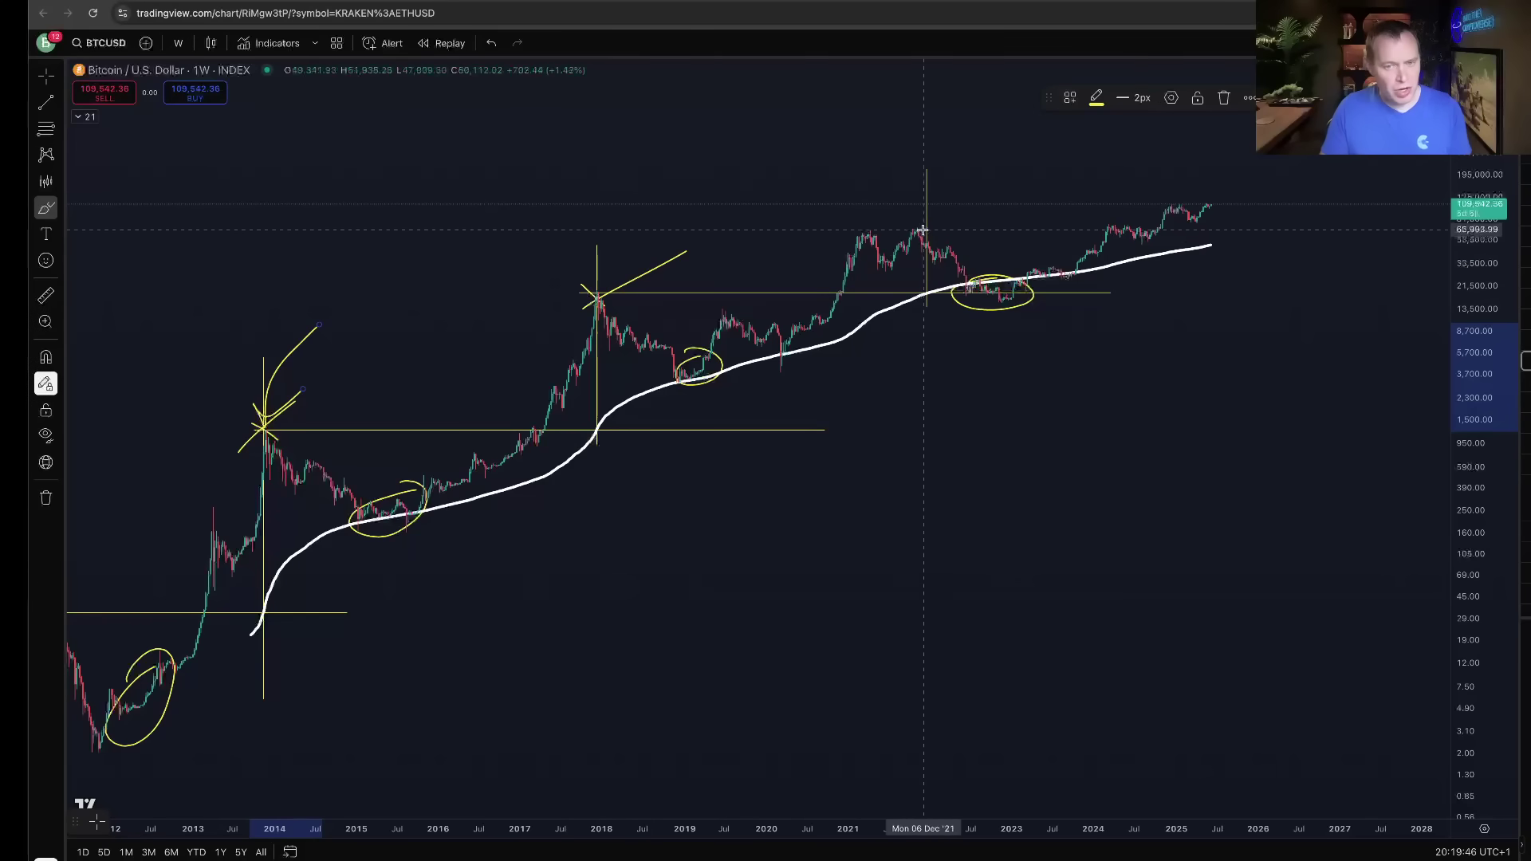
mouse_move(962, 201)
mouse_down()
mouse_move(932, 214)
mouse_move(954, 236)
mouse_up()
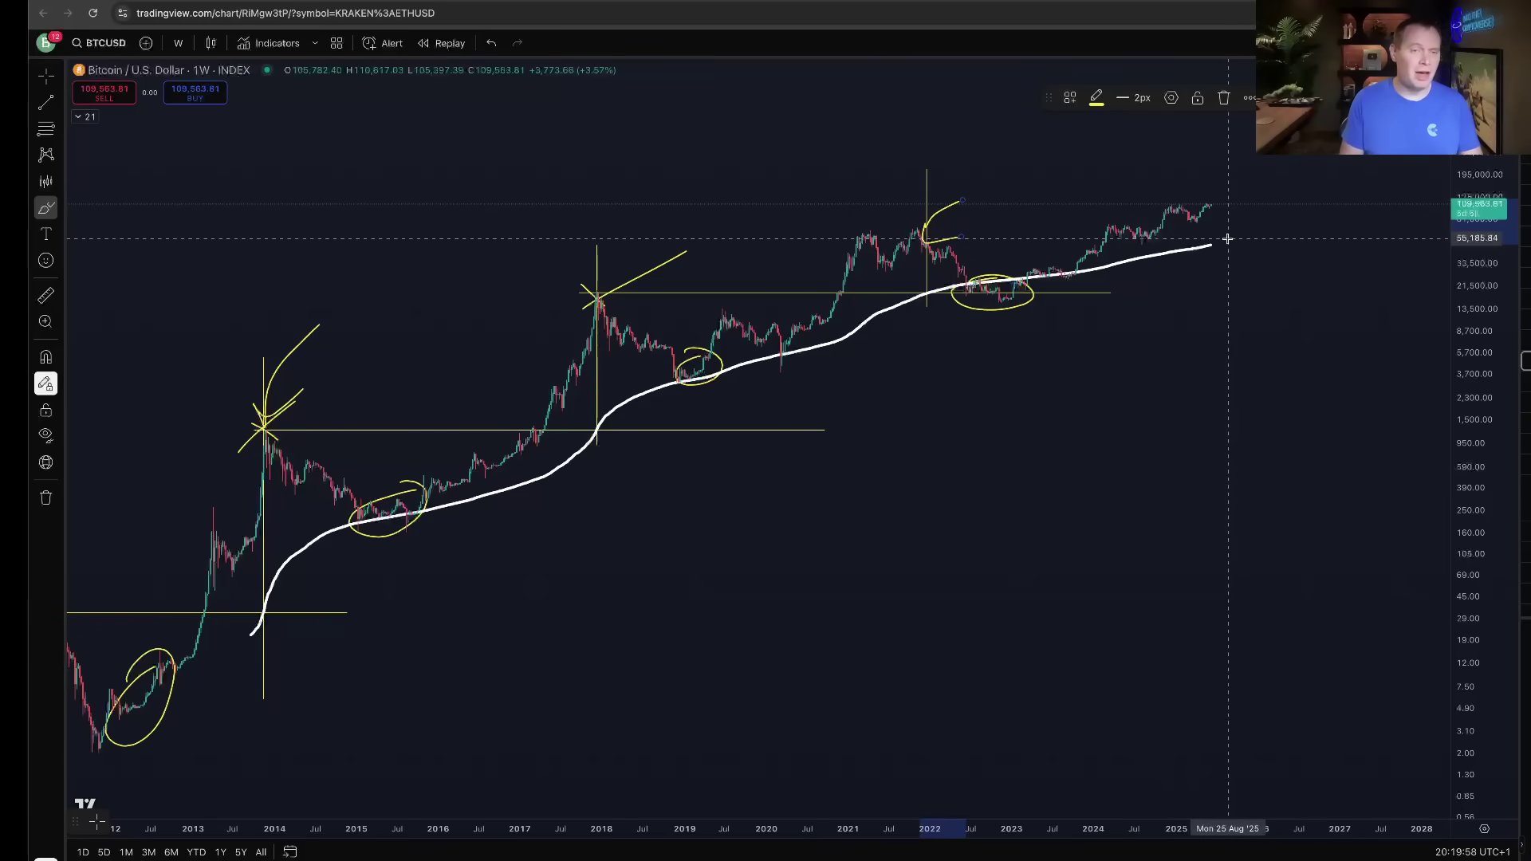
- Draw a horizontal line from the 2021 high near 66,900 out toward 2027
click(45, 102)
click(875, 229)
click(1358, 229)
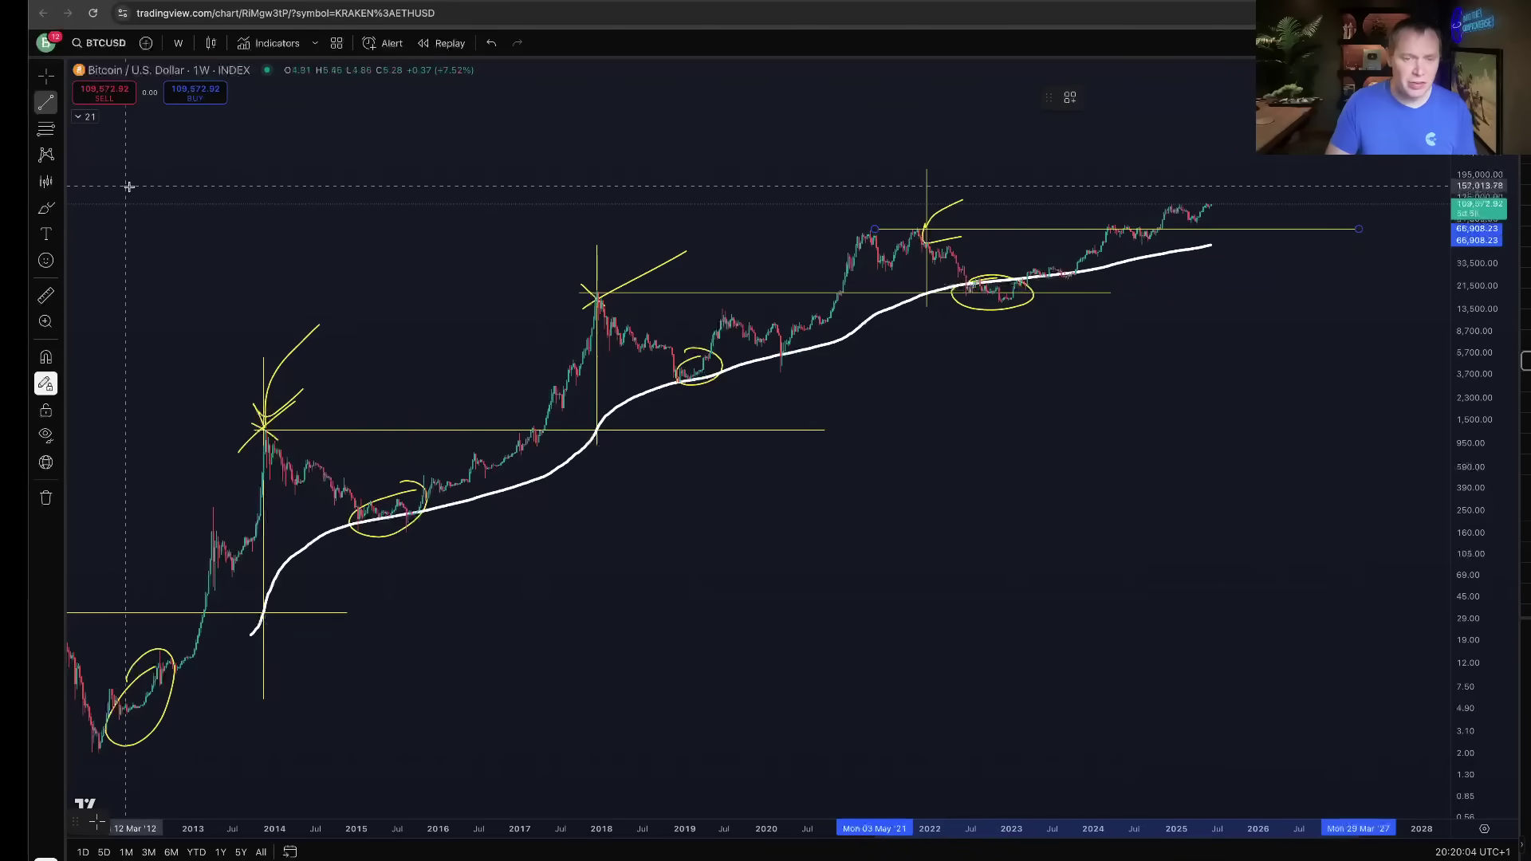
- Expand and collapse the indicator list, then stretch the chart vertically
click(83, 116)
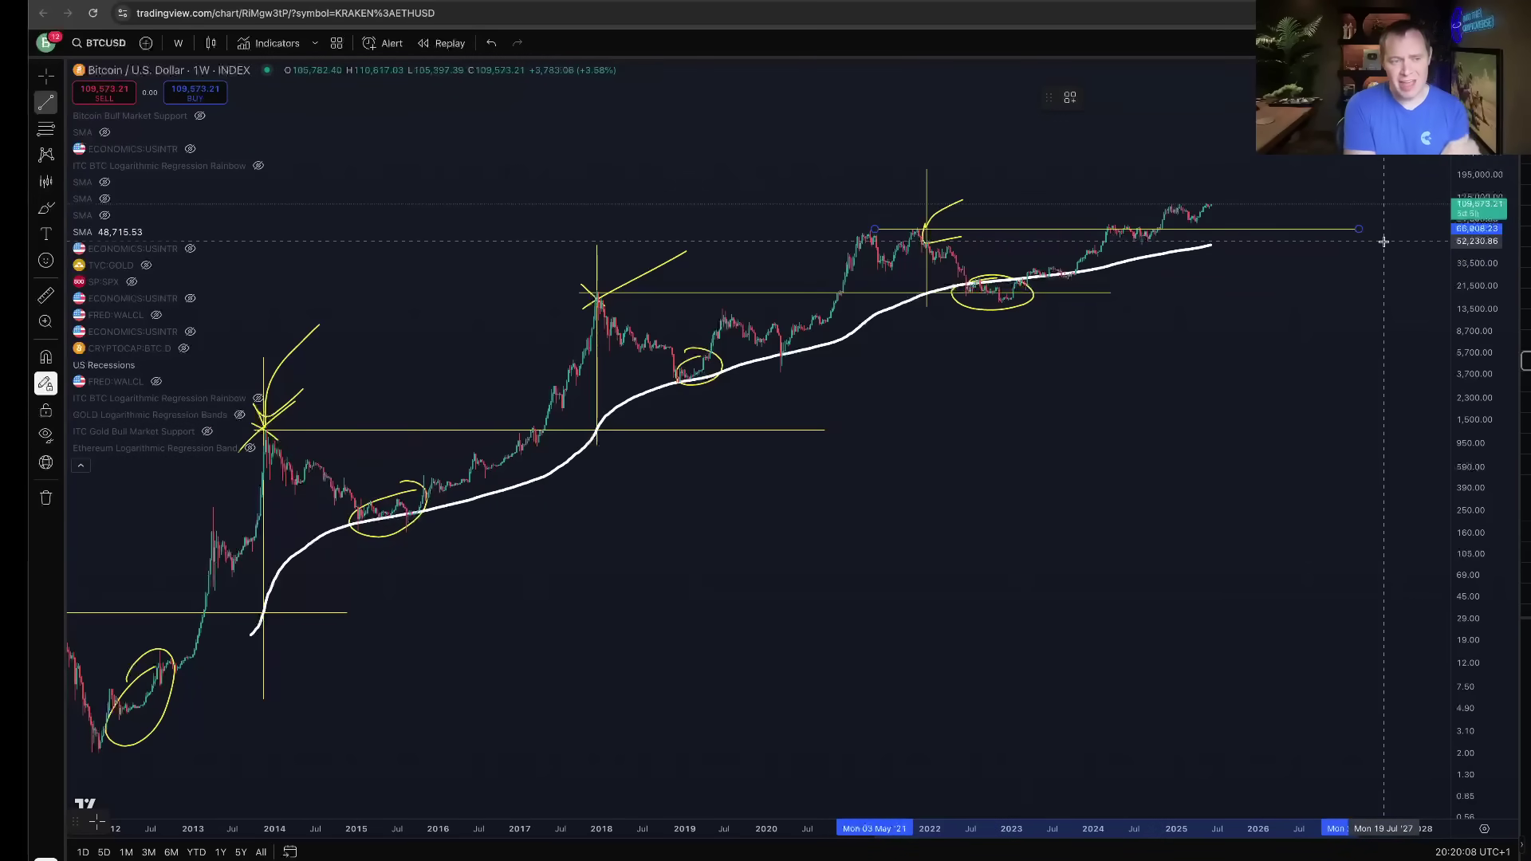
scroll(1383, 240, left, 1)
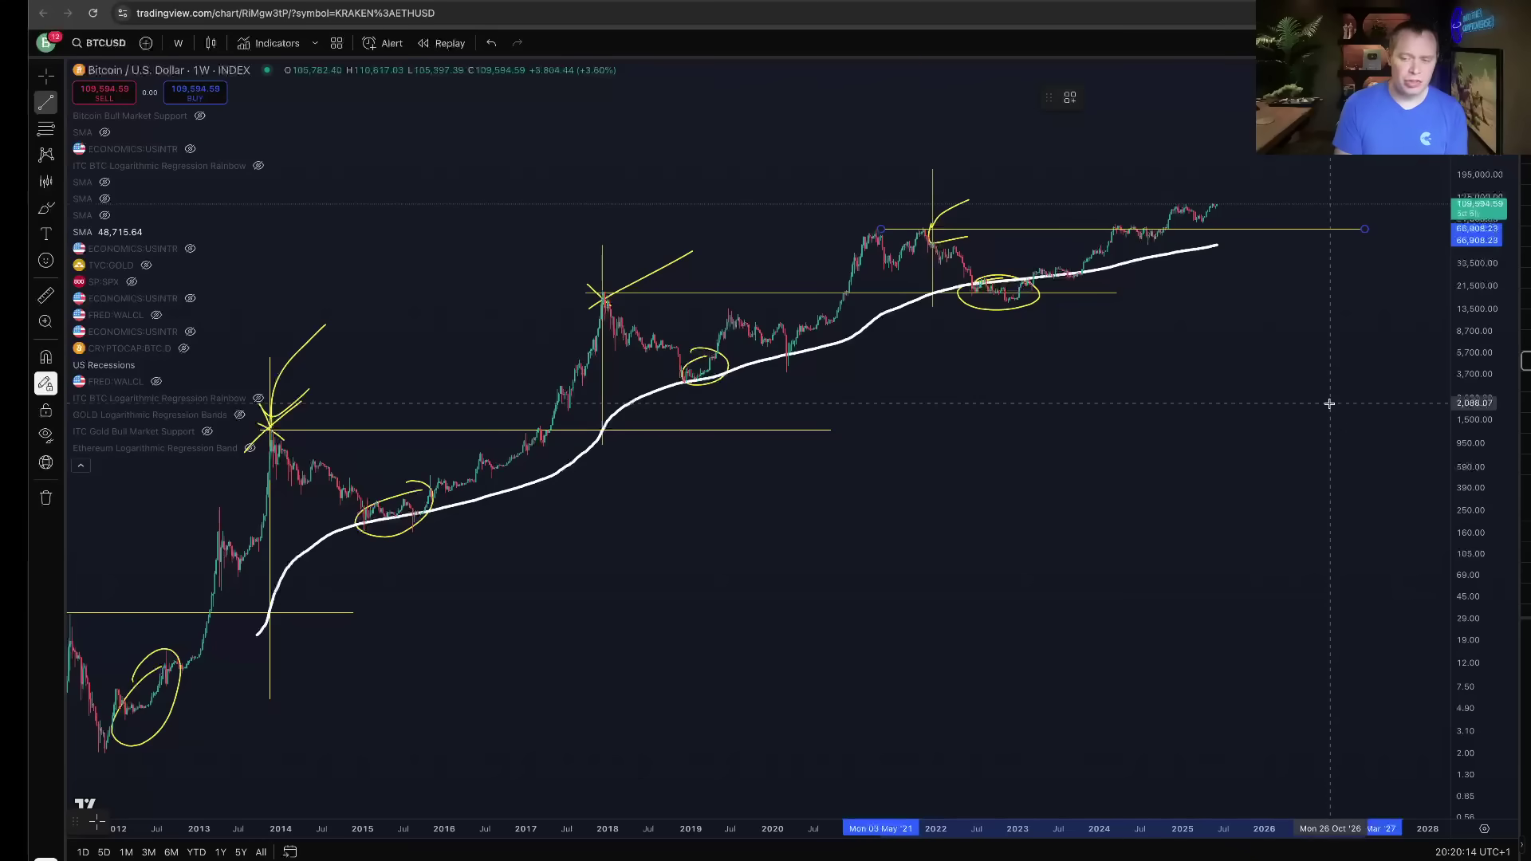
click(80, 466)
click(40, 75)
drag(1281, 383, 1209, 416)
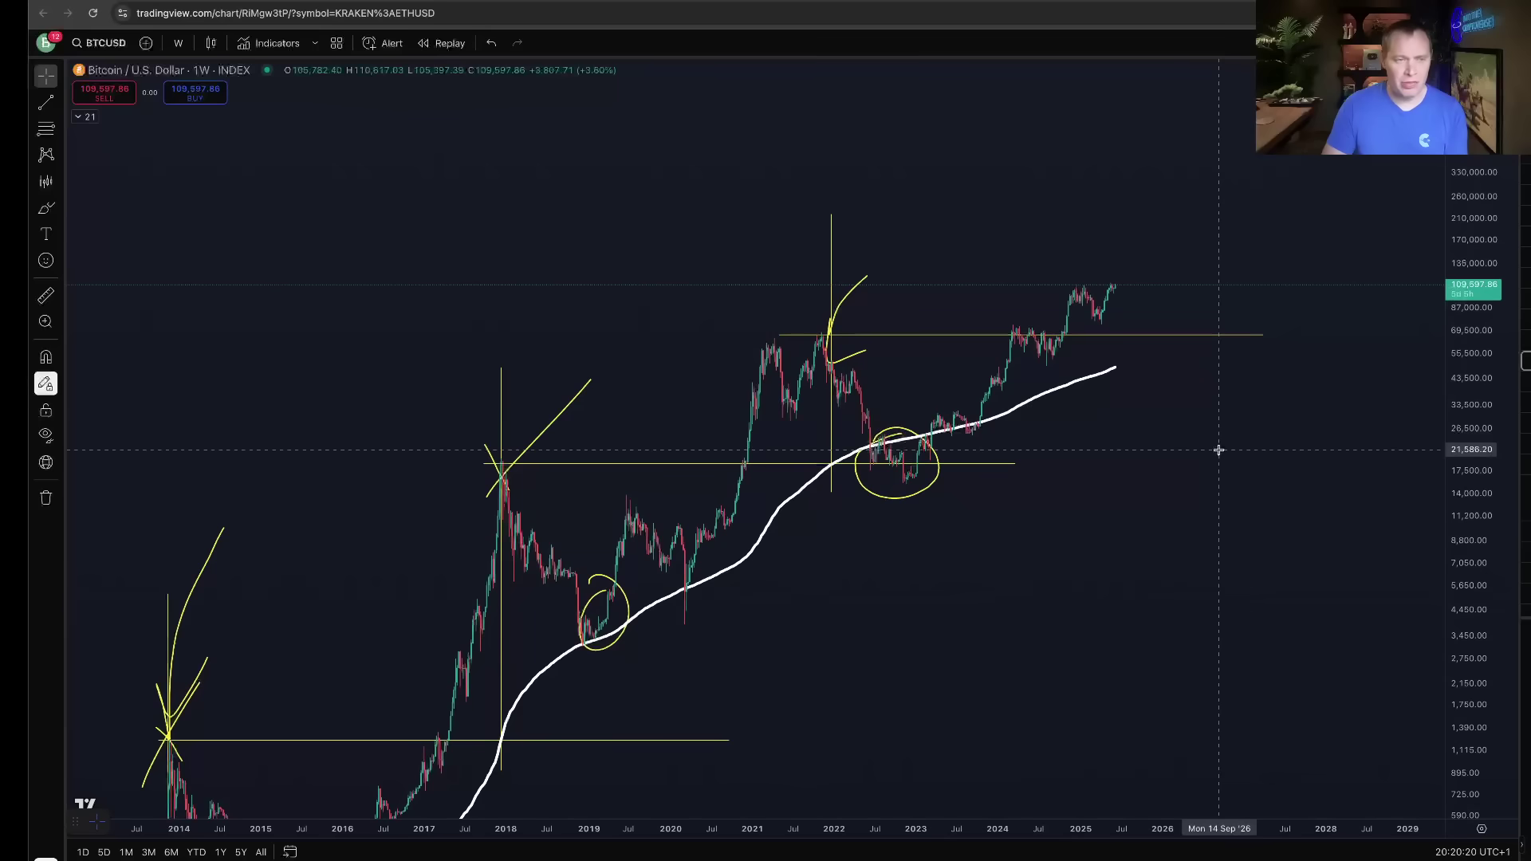
- Draw a line from the moving average's end up to the 2021-high level, redoing the first attempt
click(38, 104)
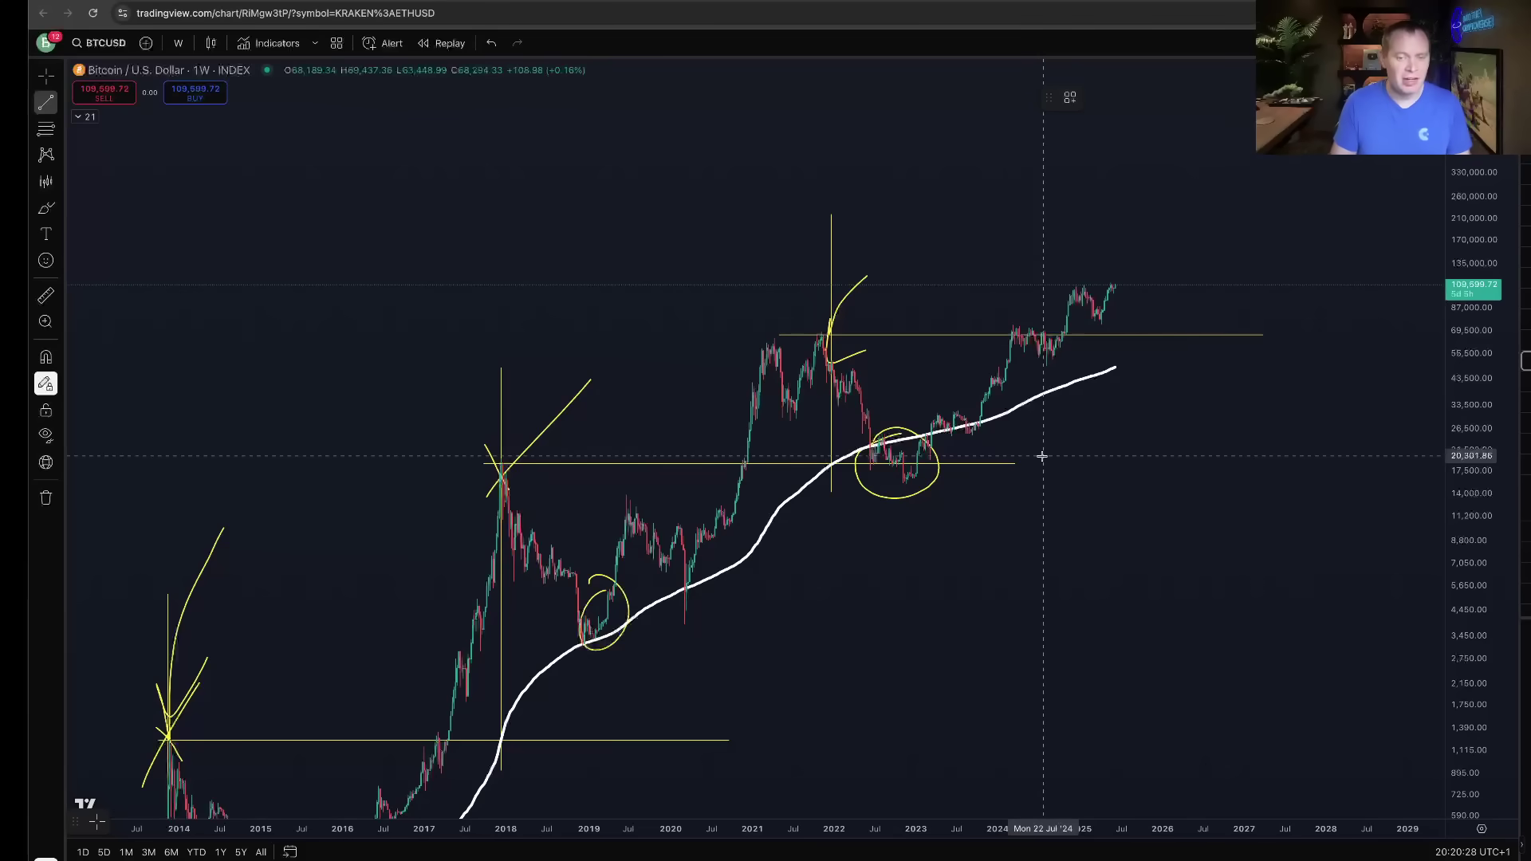
click(1053, 389)
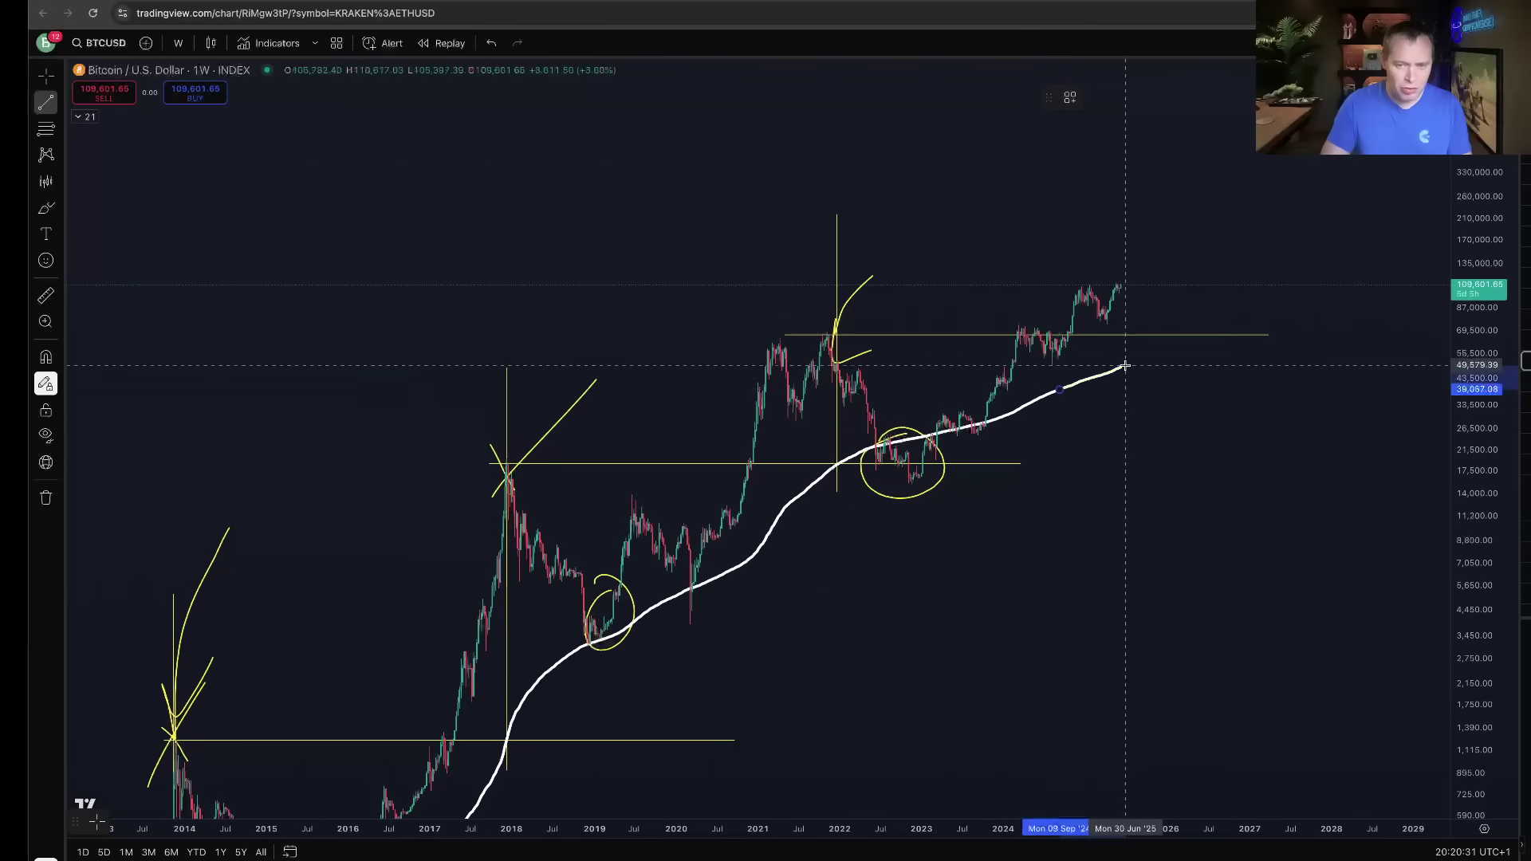
click(1204, 336)
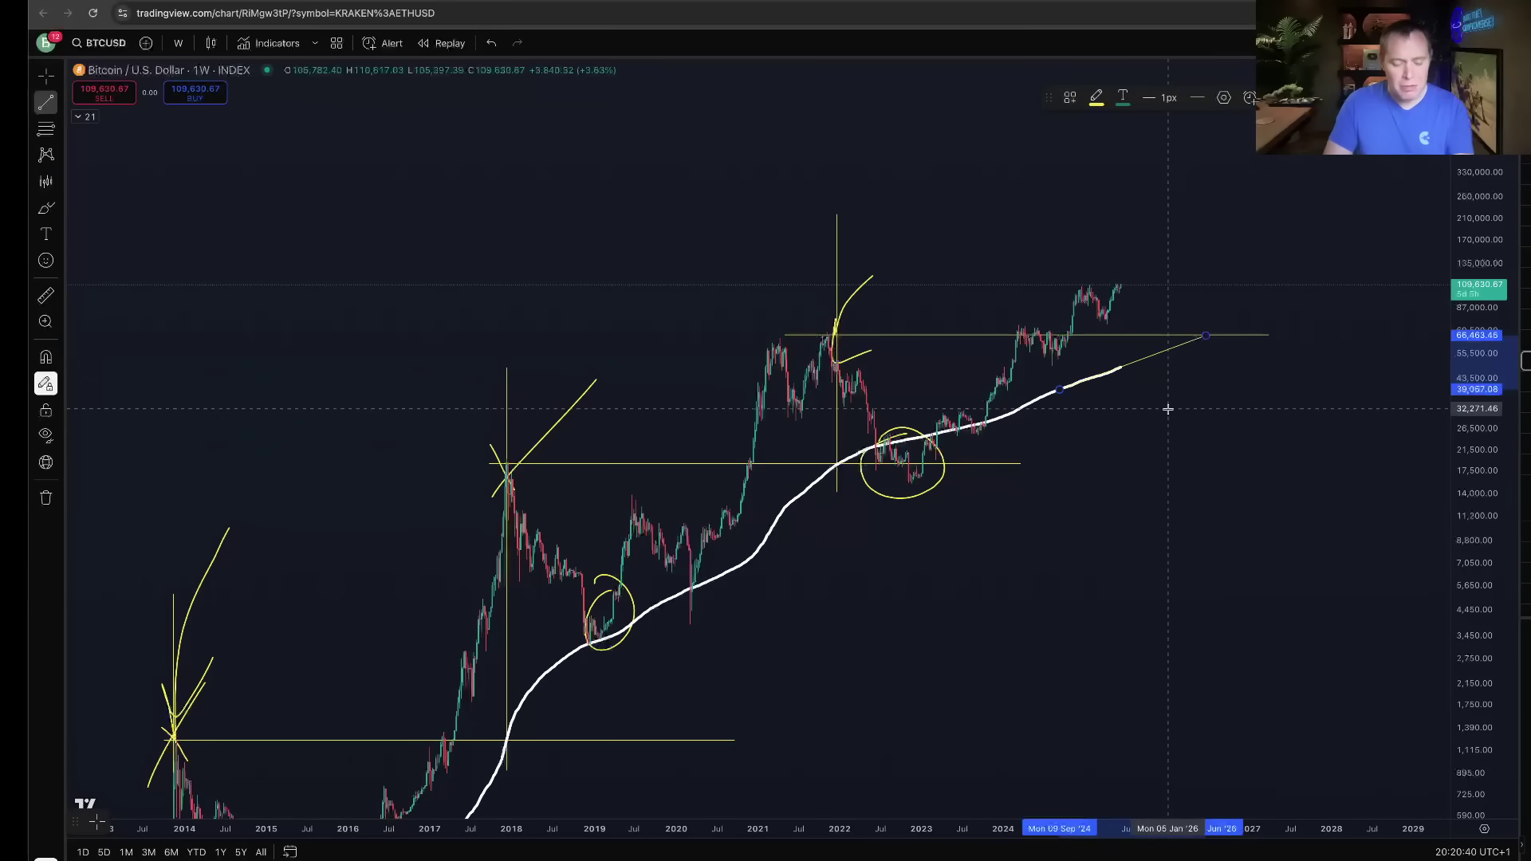
key(ctrl+z)
scroll(1241, 556, up, 4)
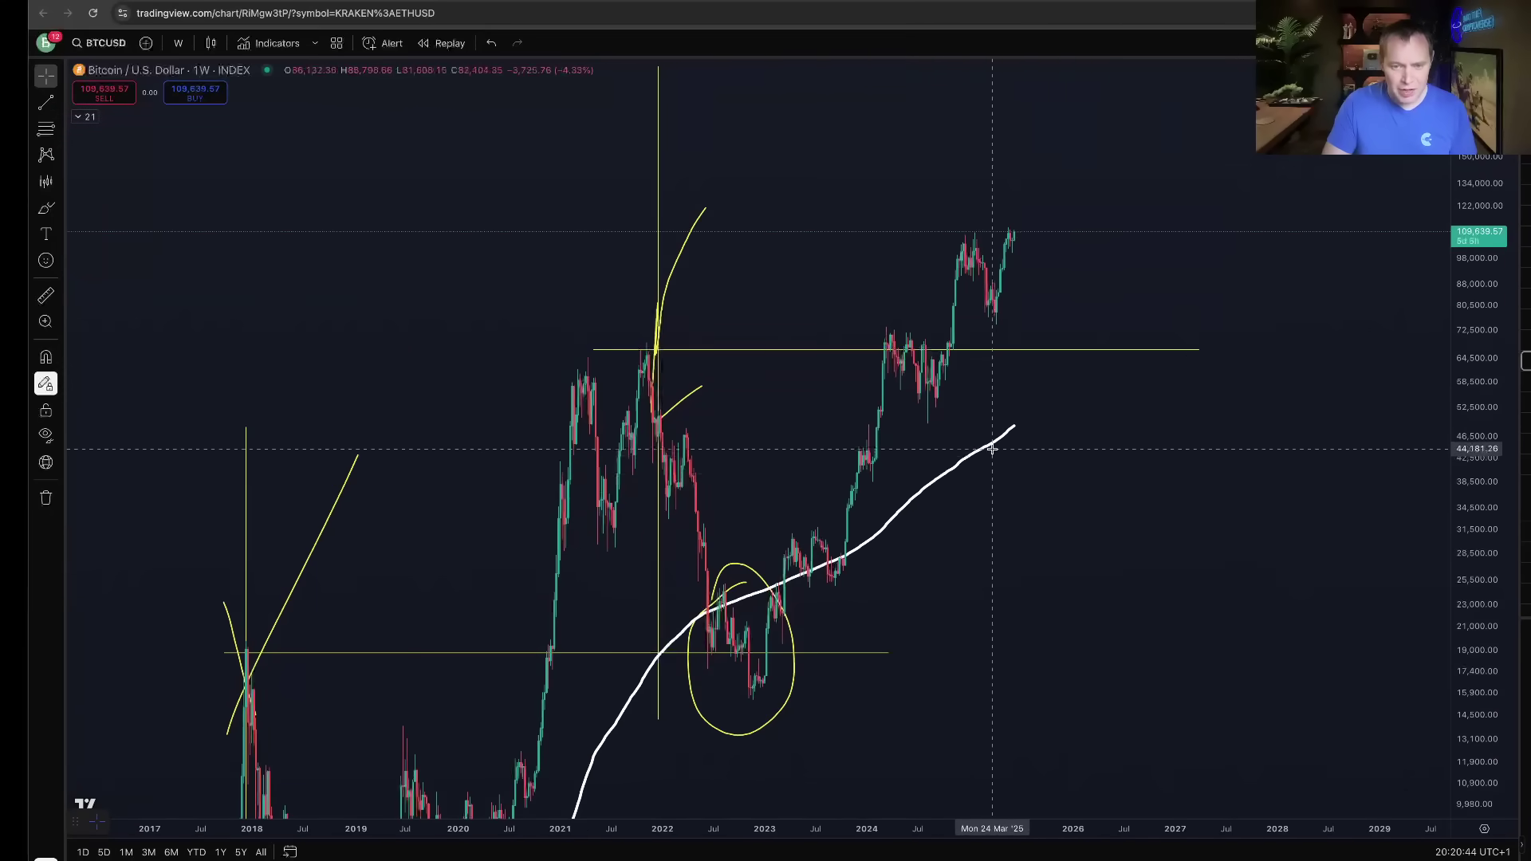
key(alt+t)
click(989, 445)
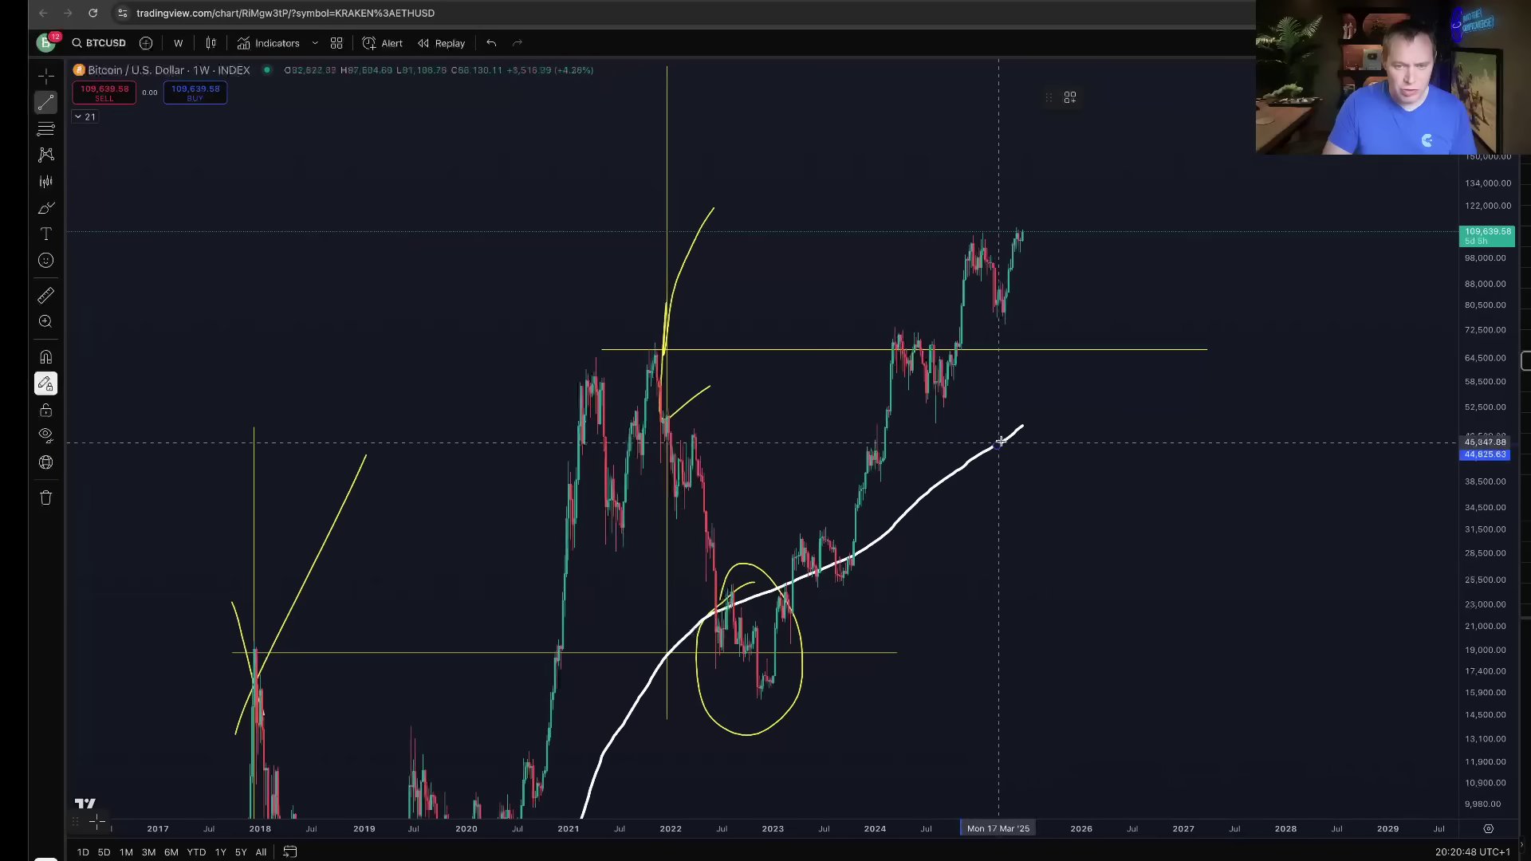
click(1104, 348)
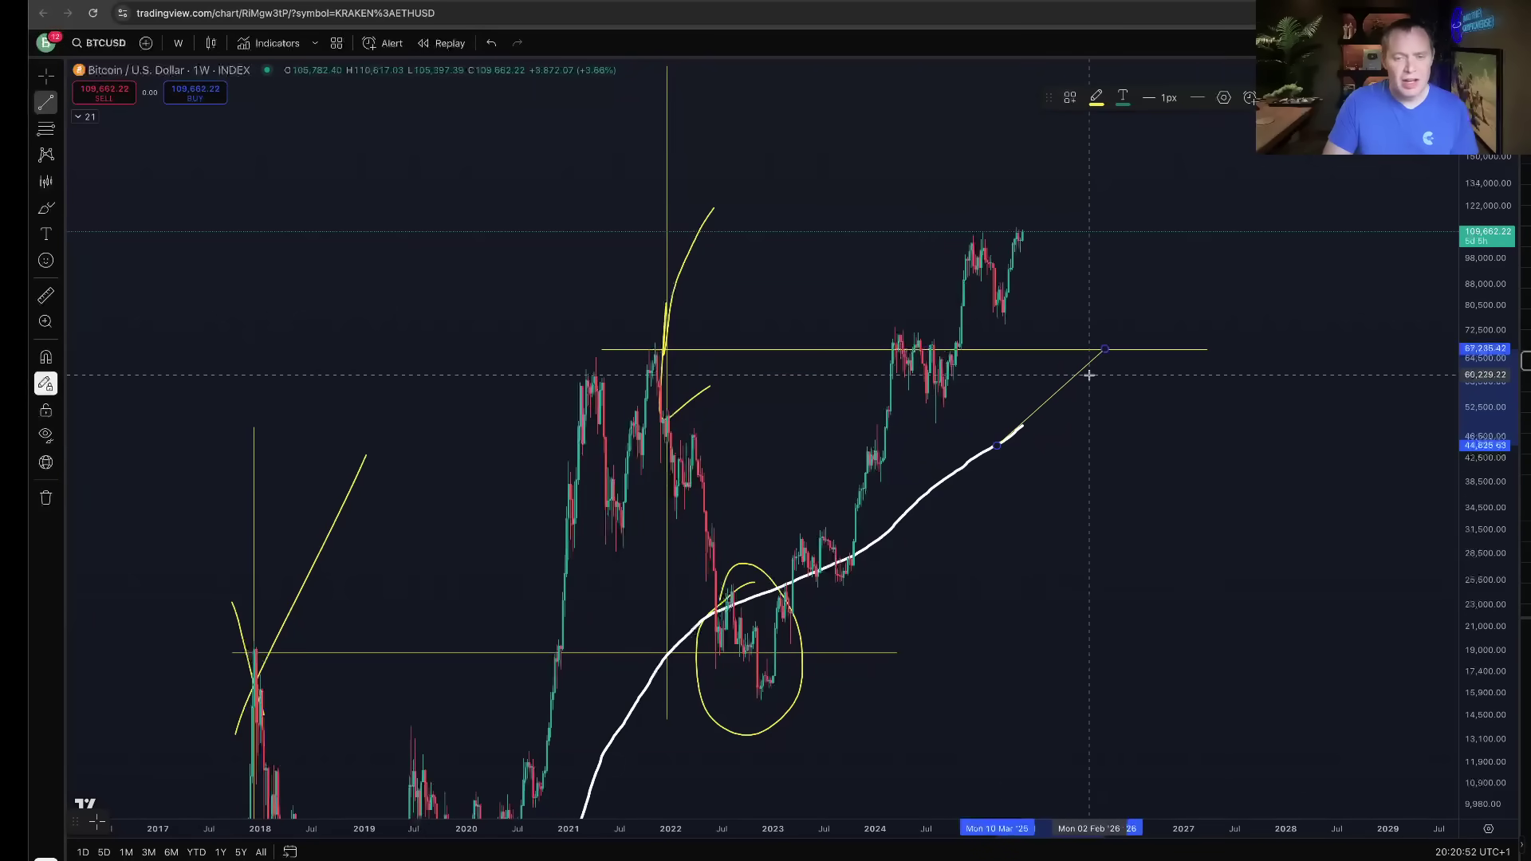
key(Escape)
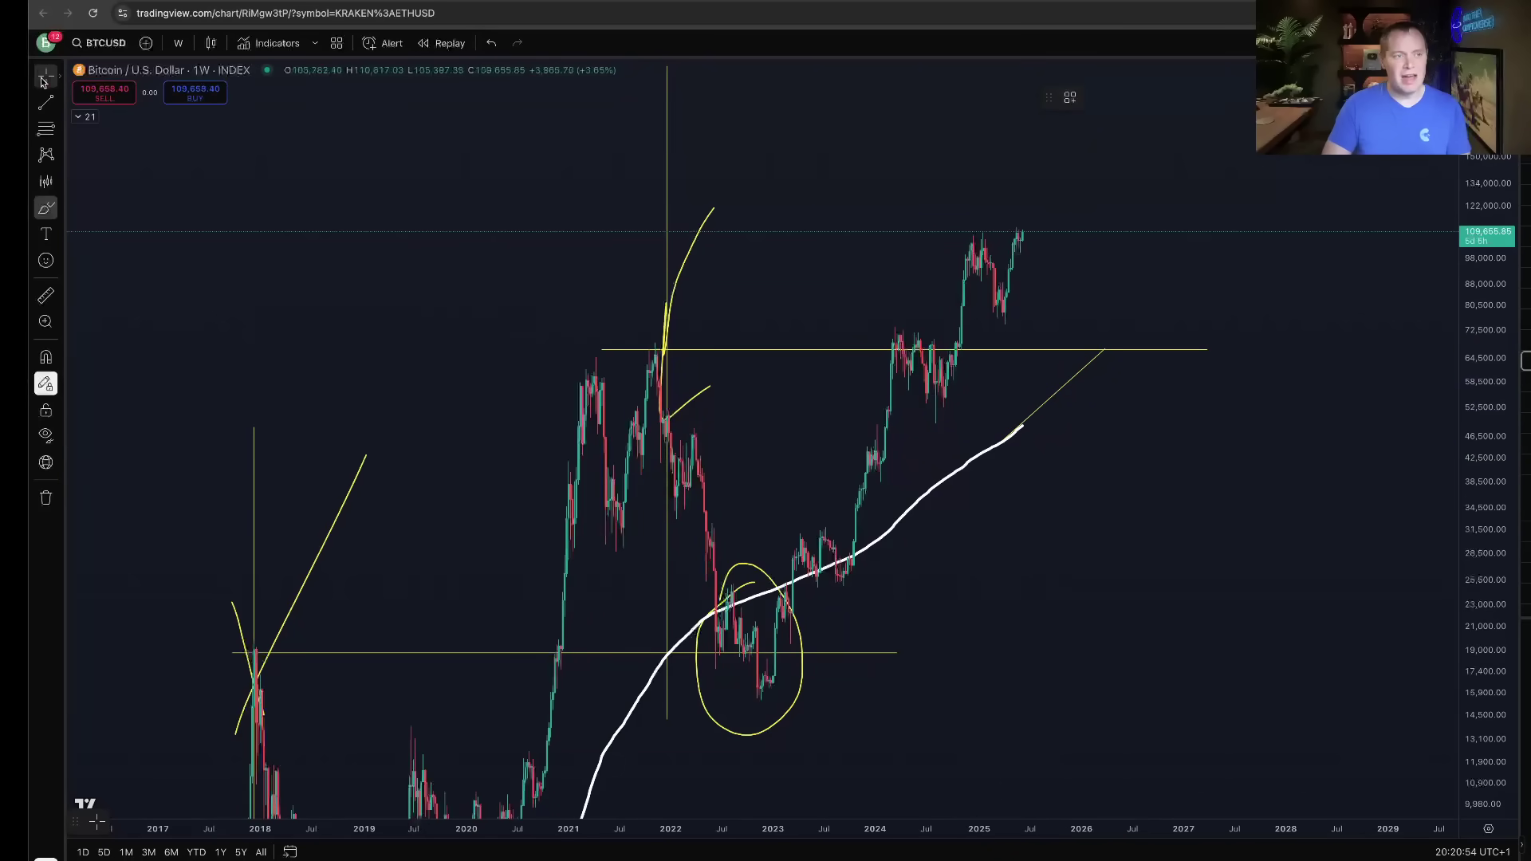
- Compress the price scale to show full history and brush-circle the 2021 peak
scroll(1020, 495, down, 2)
scroll(1020, 494, down, 3)
drag(1509, 347, 1284, 537)
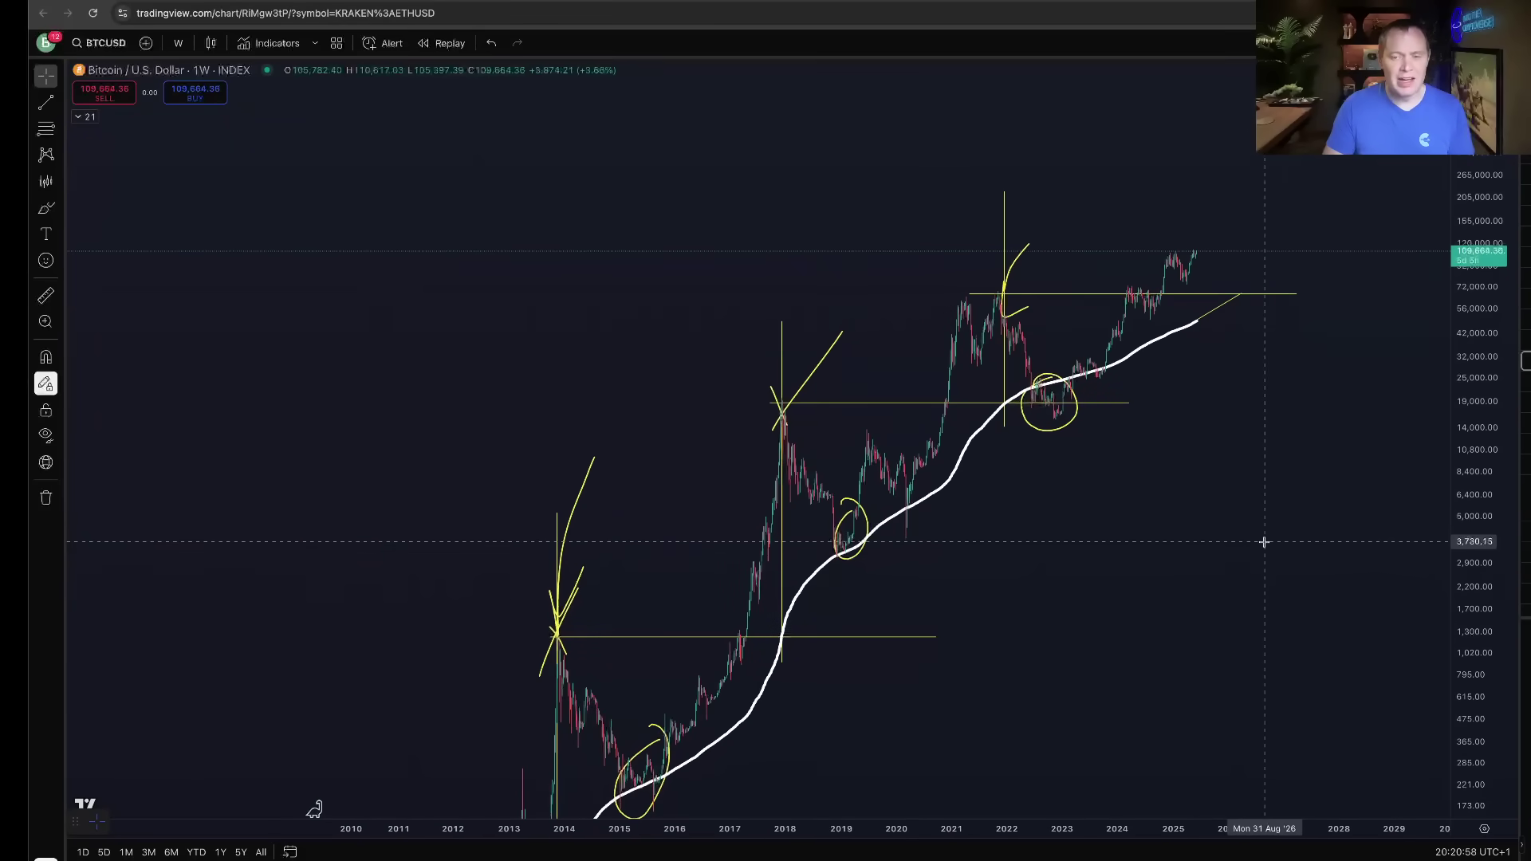
scroll(1264, 542, up, 3)
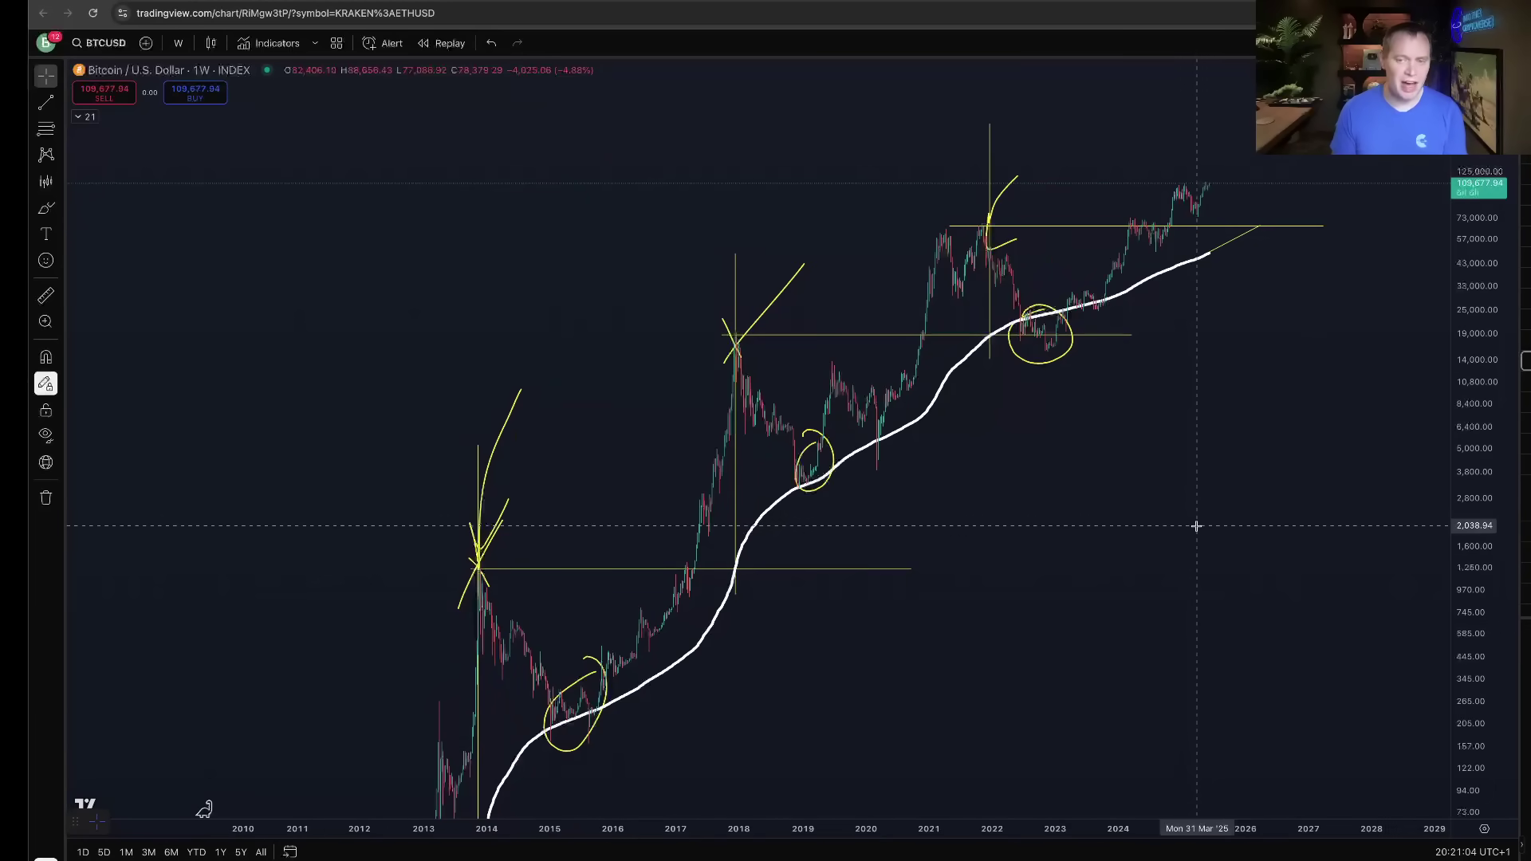
click(46, 208)
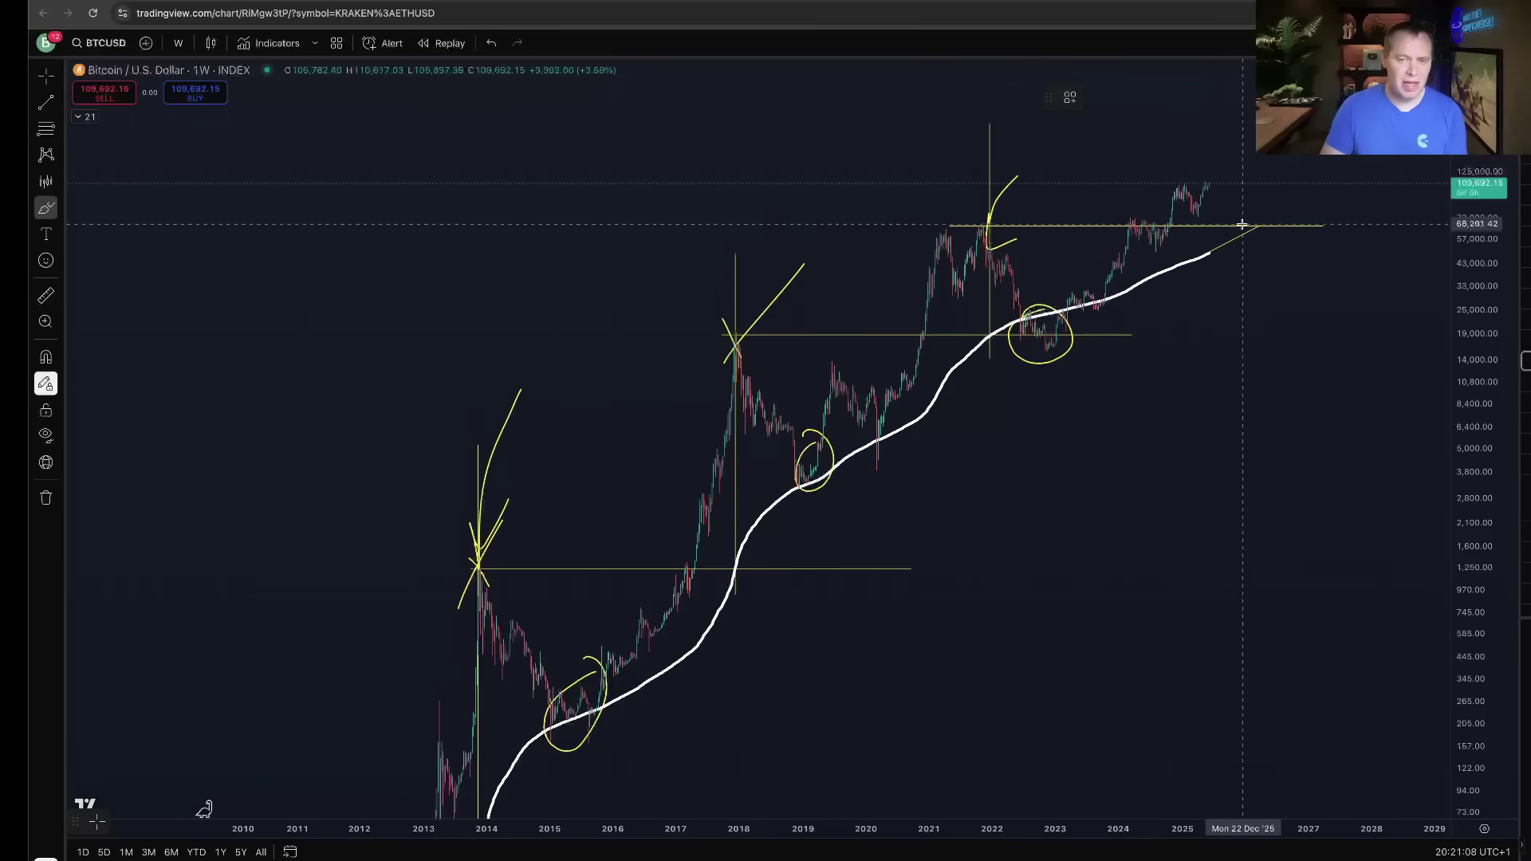
drag(979, 227, 982, 222)
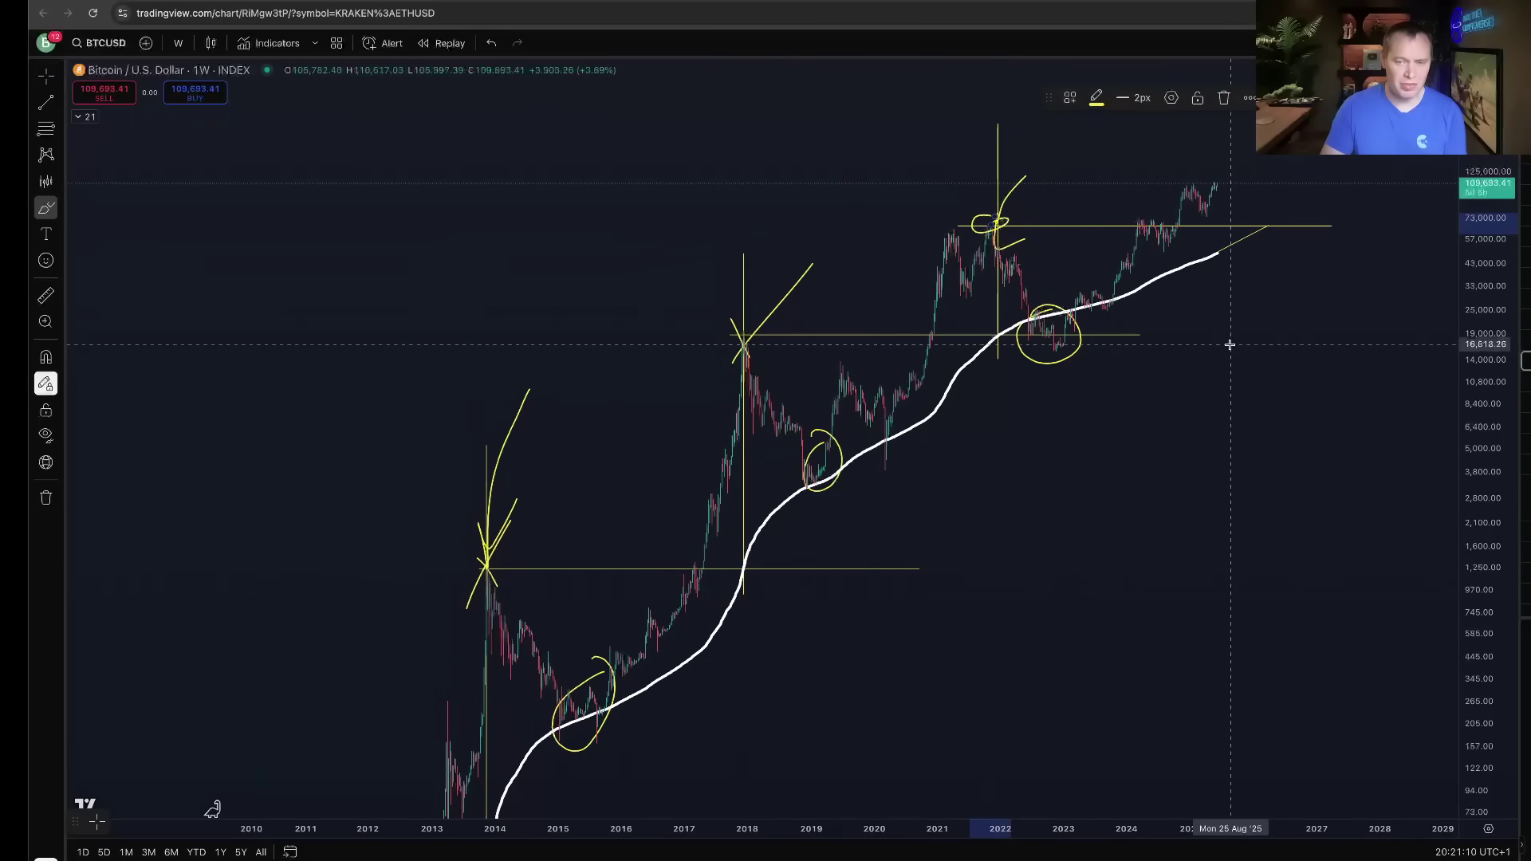
key(Escape)
right_click(1094, 482)
- Remove all drawings, draw a horizontal line at the 2021 high toward 2027, and circle that peak
click(1184, 733)
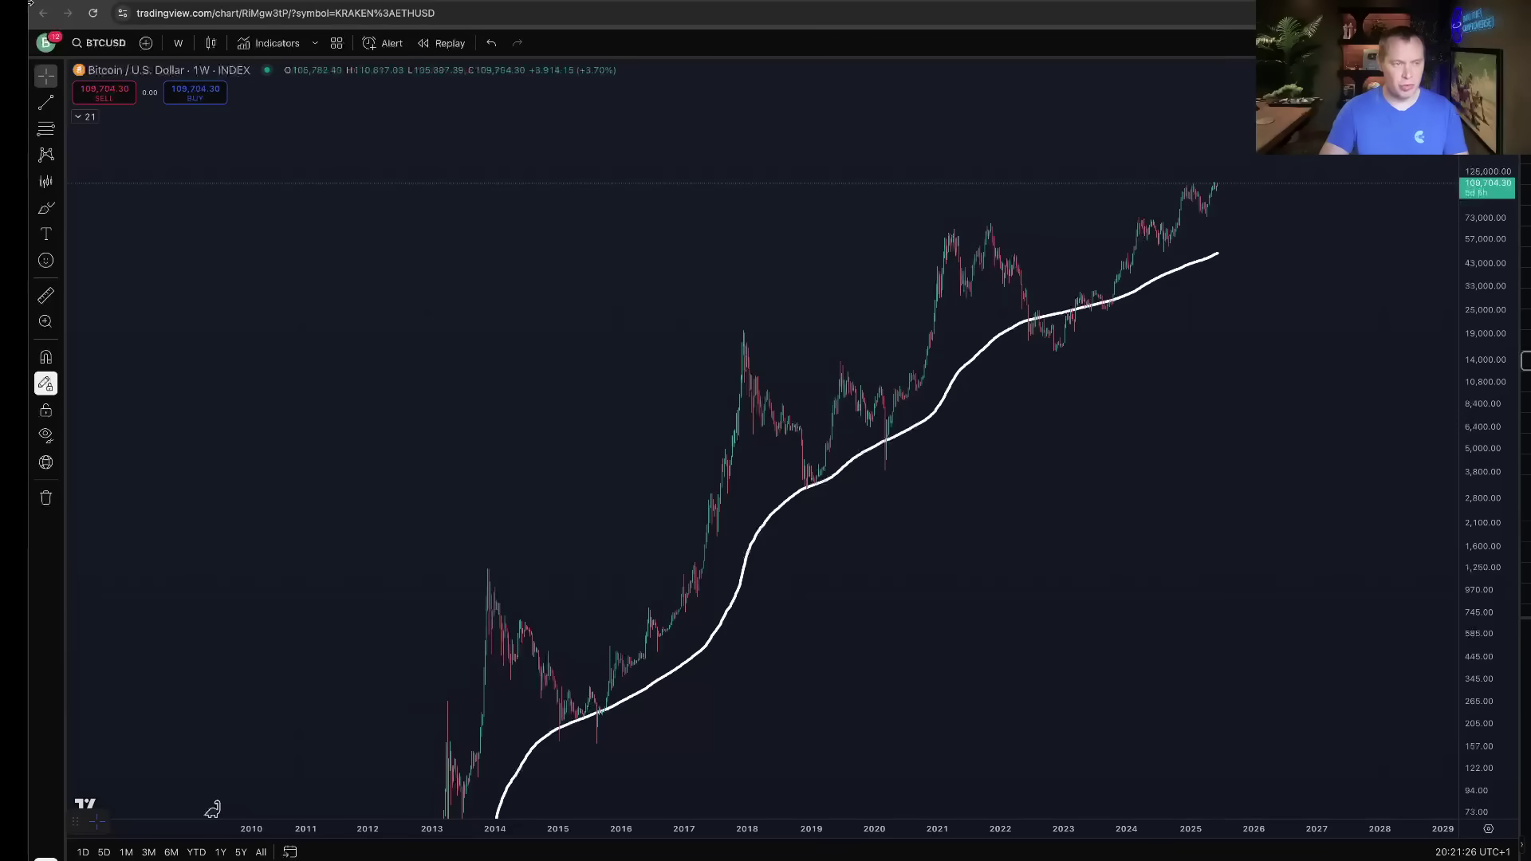
click(46, 101)
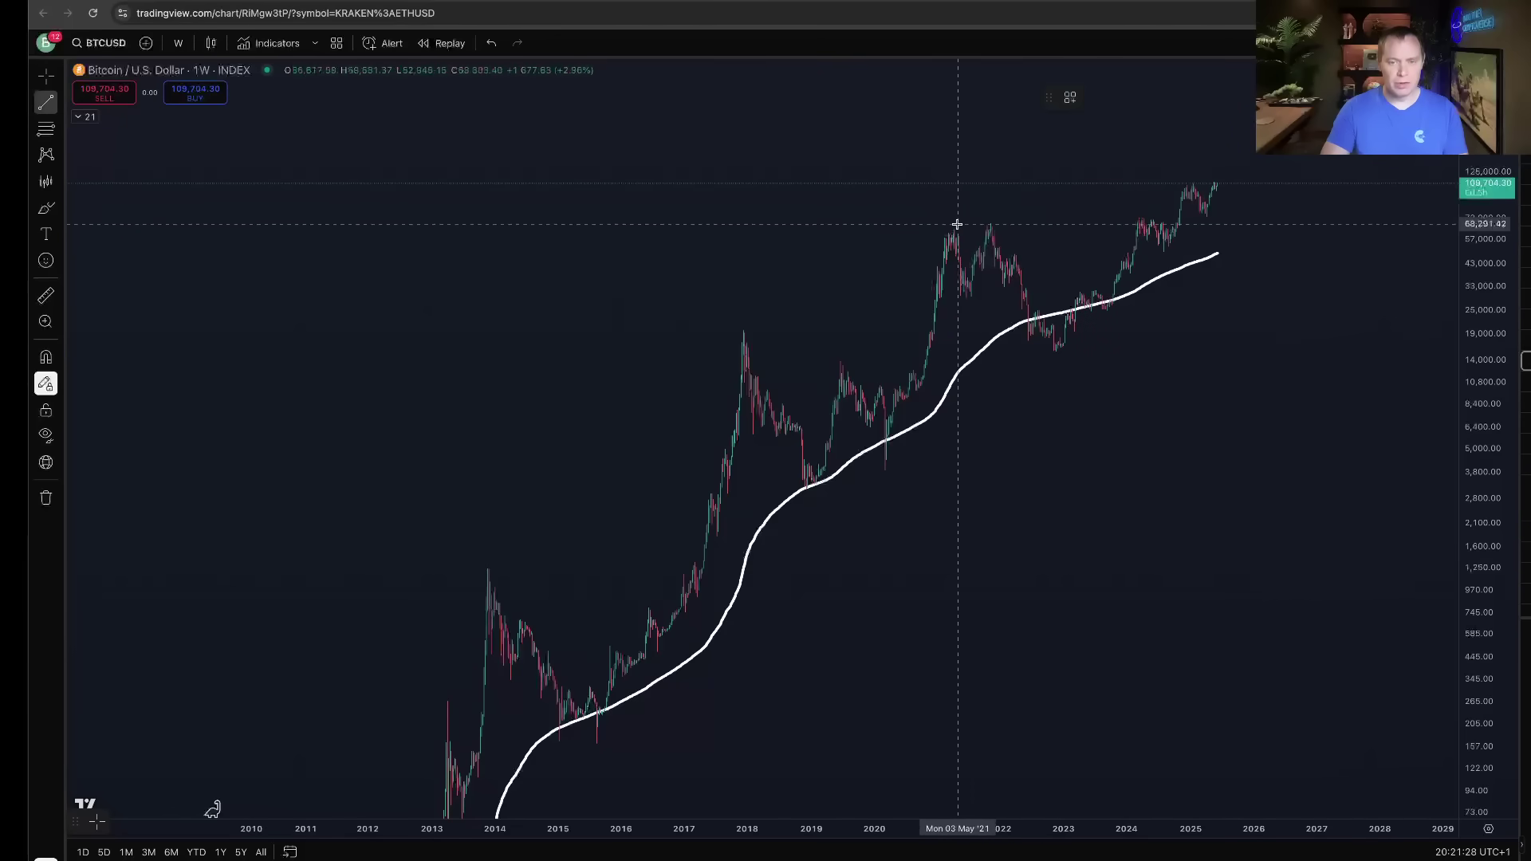
drag(944, 223, 1317, 223)
click(46, 209)
mouse_move(989, 211)
mouse_down()
mouse_move(970, 231)
mouse_move(987, 214)
mouse_up()
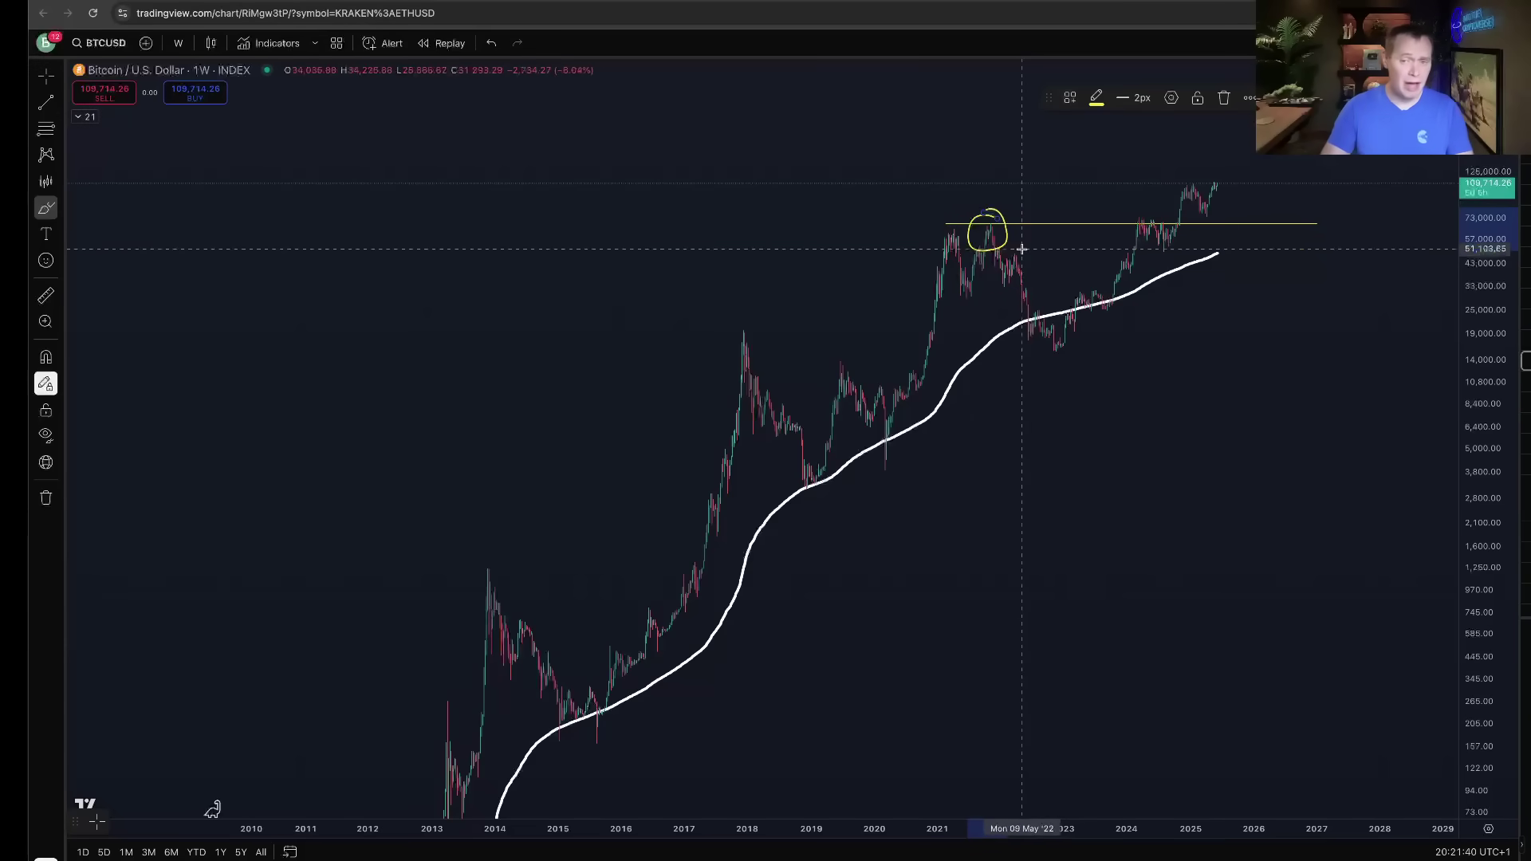
right_click(1160, 586)
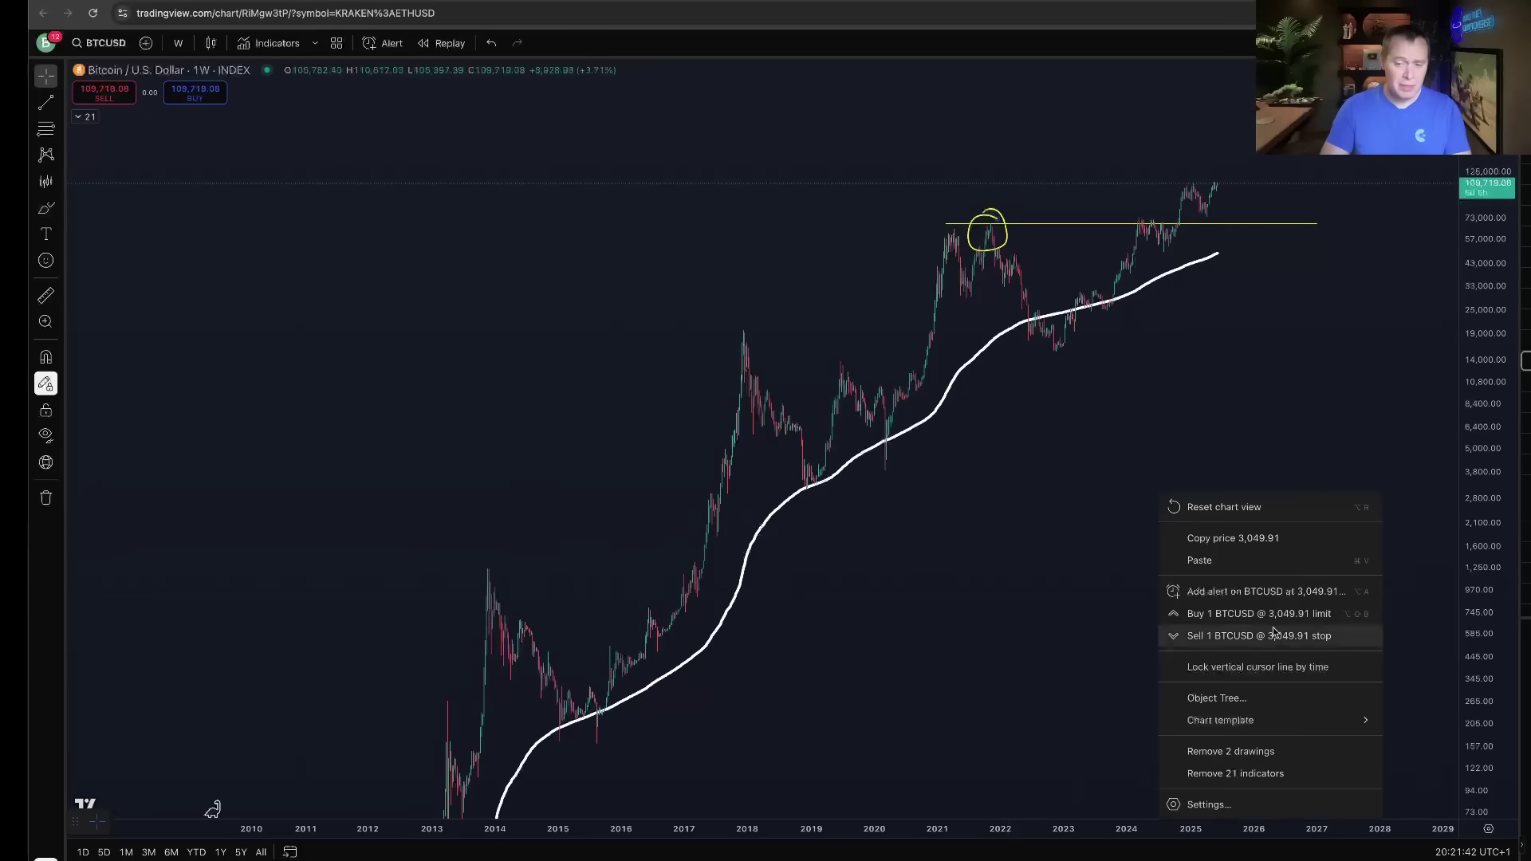
- Remove the remaining drawings, zoom in on 2020 onward, and start a Brush mark
click(1188, 602)
scroll(1298, 677, up, 5)
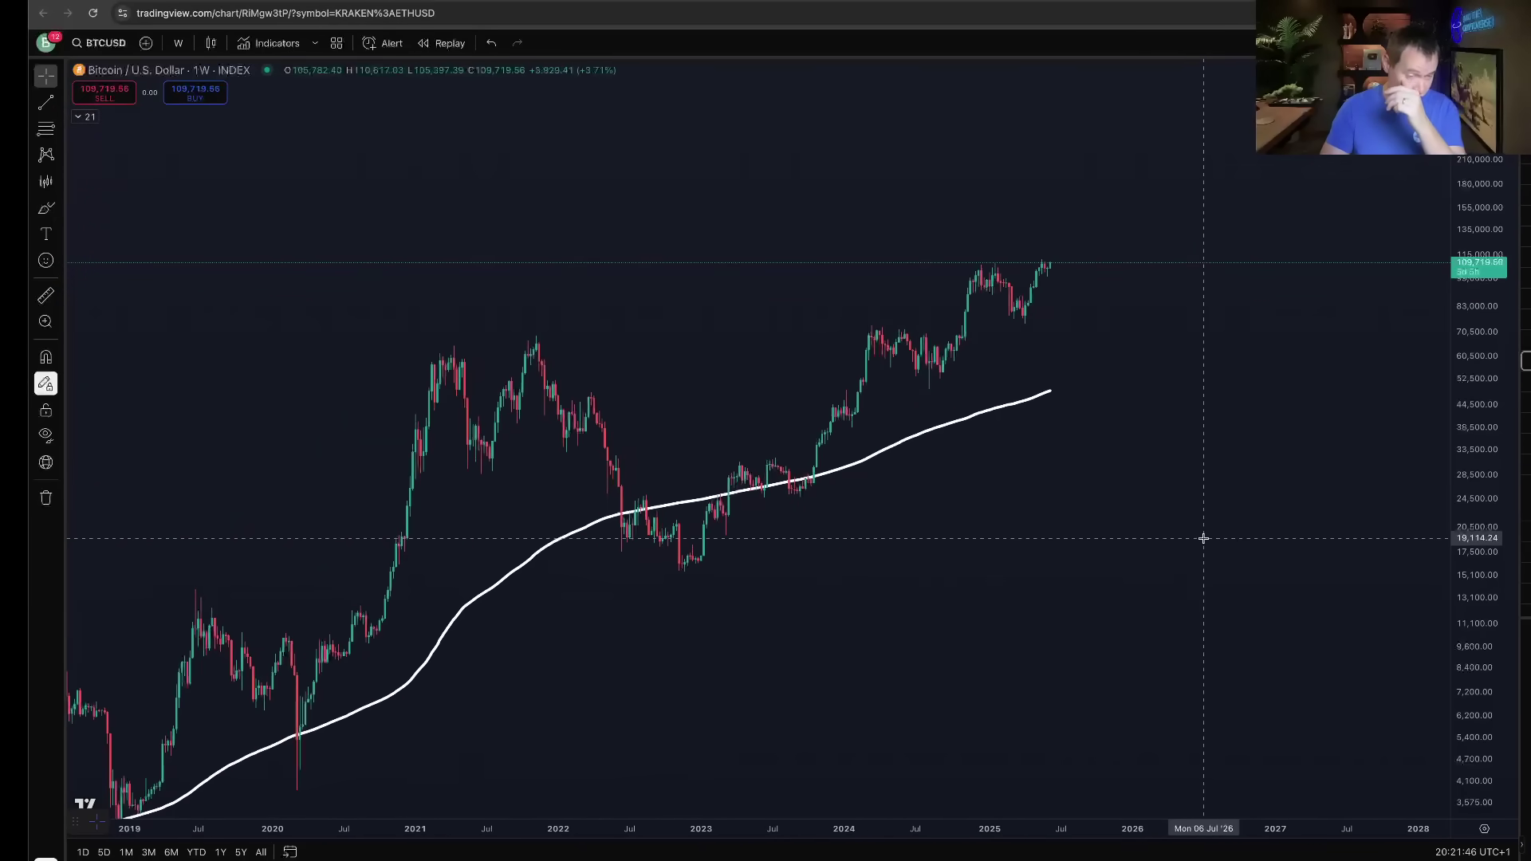
scroll(1188, 533, right, 3)
scroll(1339, 636, right, 3)
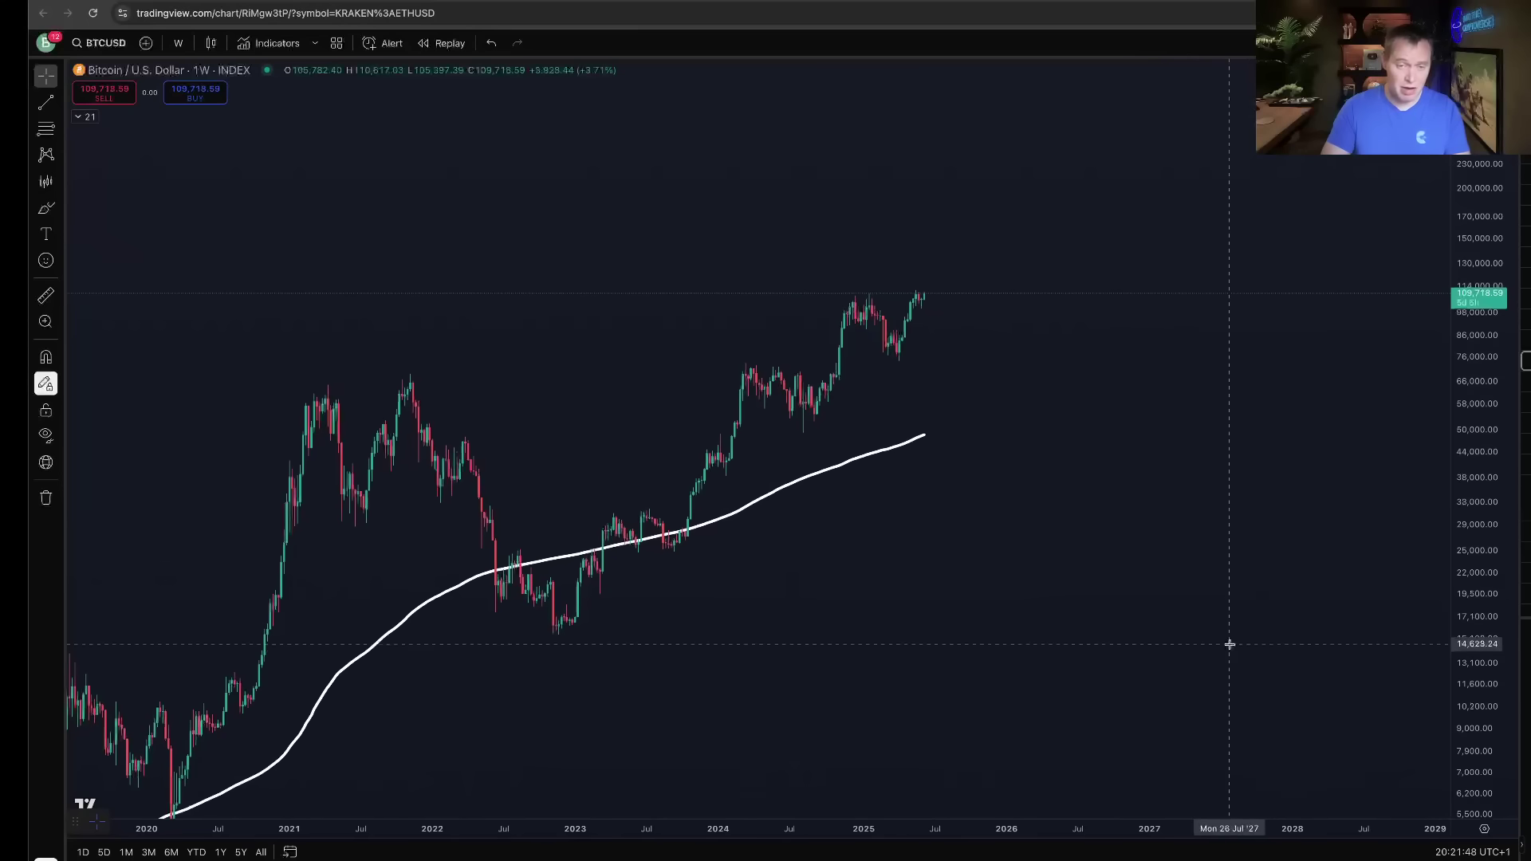
click(45, 208)
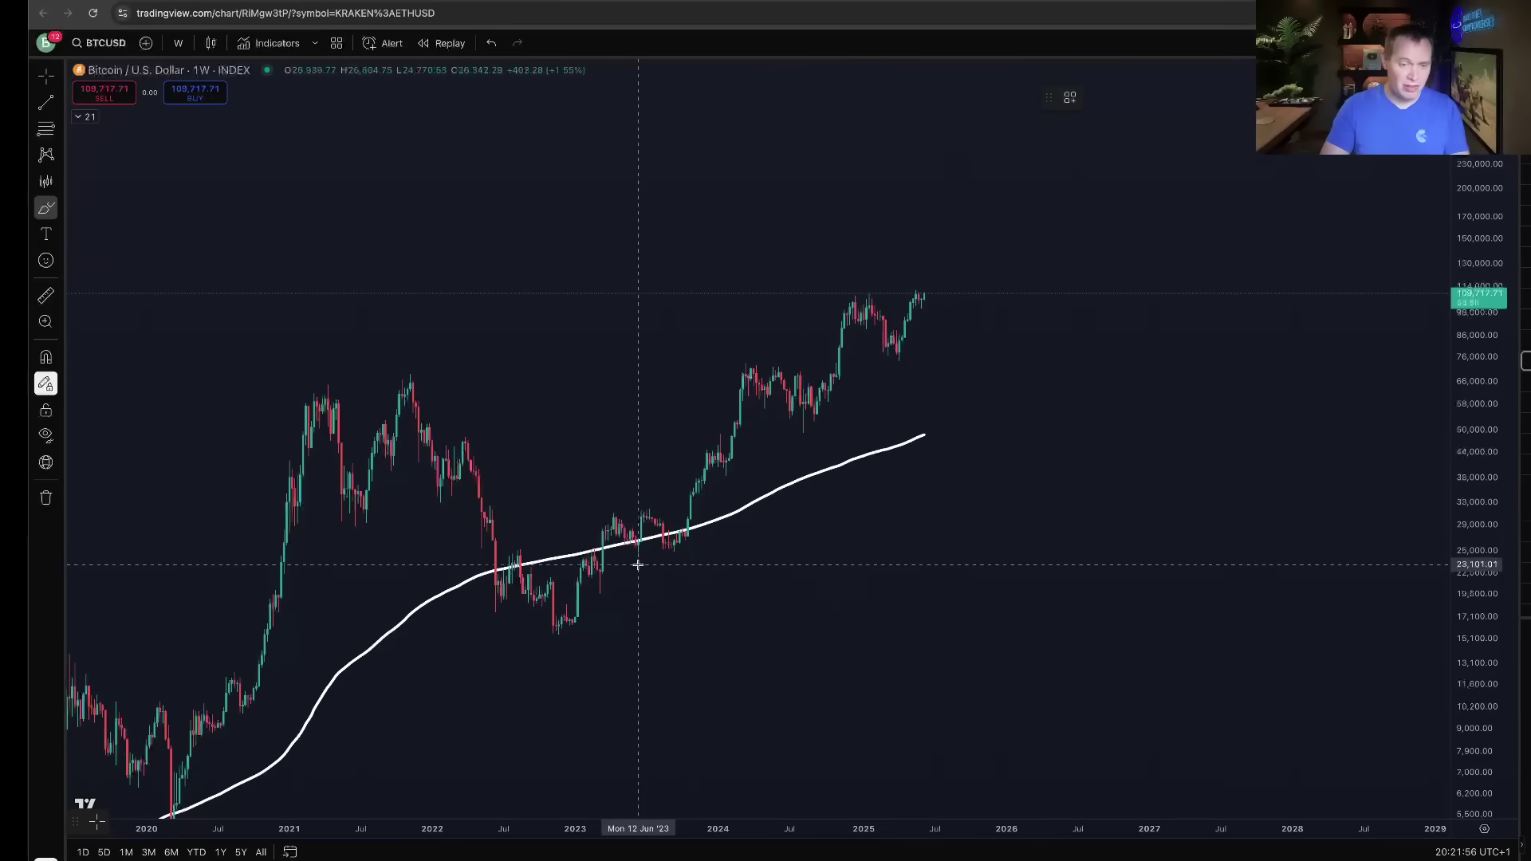
click(609, 517)
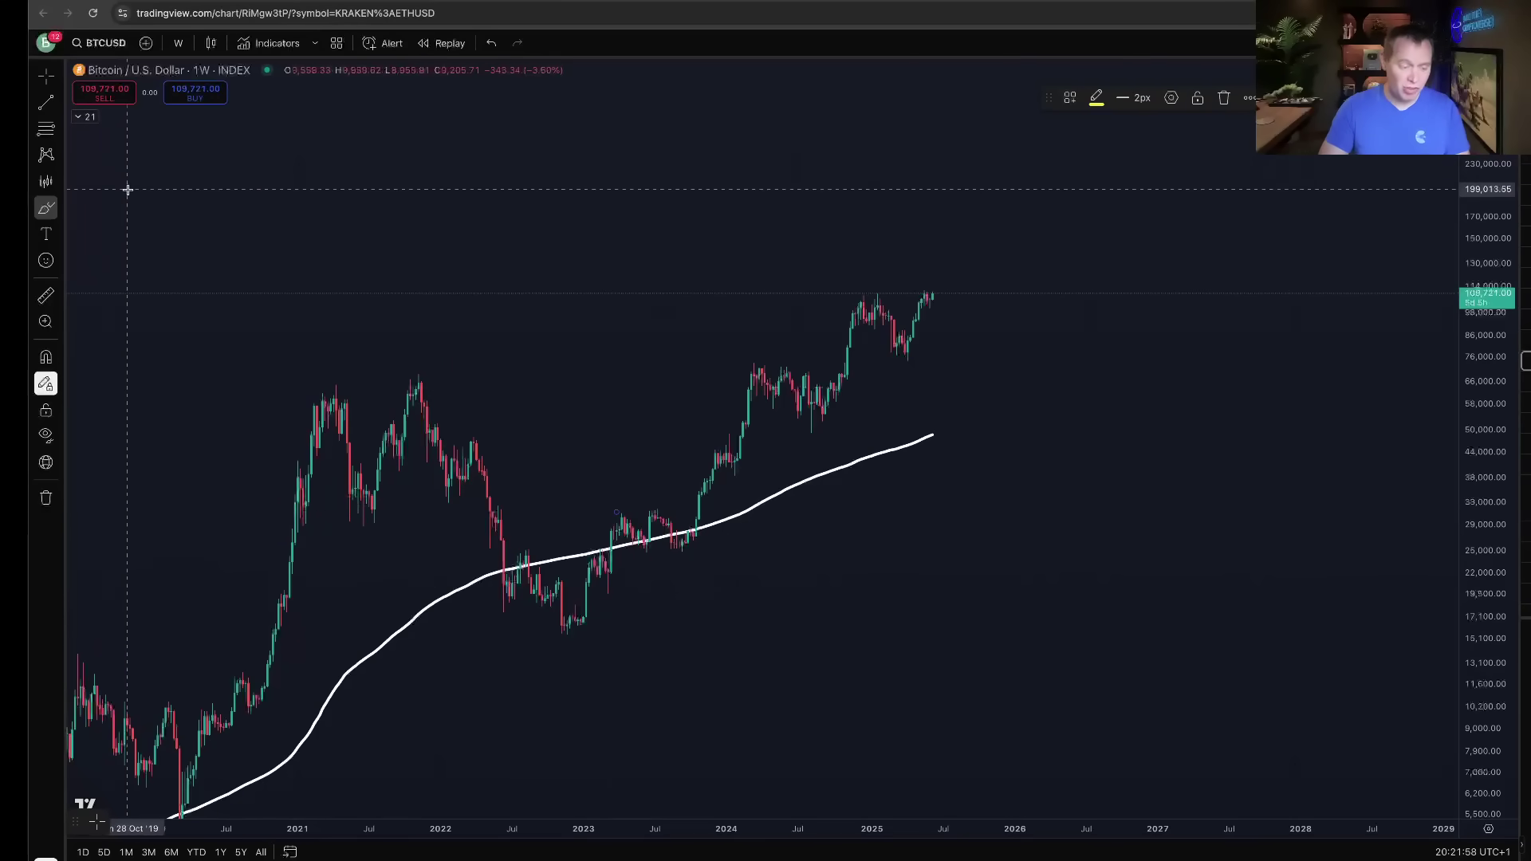
- Draw upper and lower trend lines around the 2023, 2024 and 2025 consolidation ranges
key(ctrl+z)
click(46, 102)
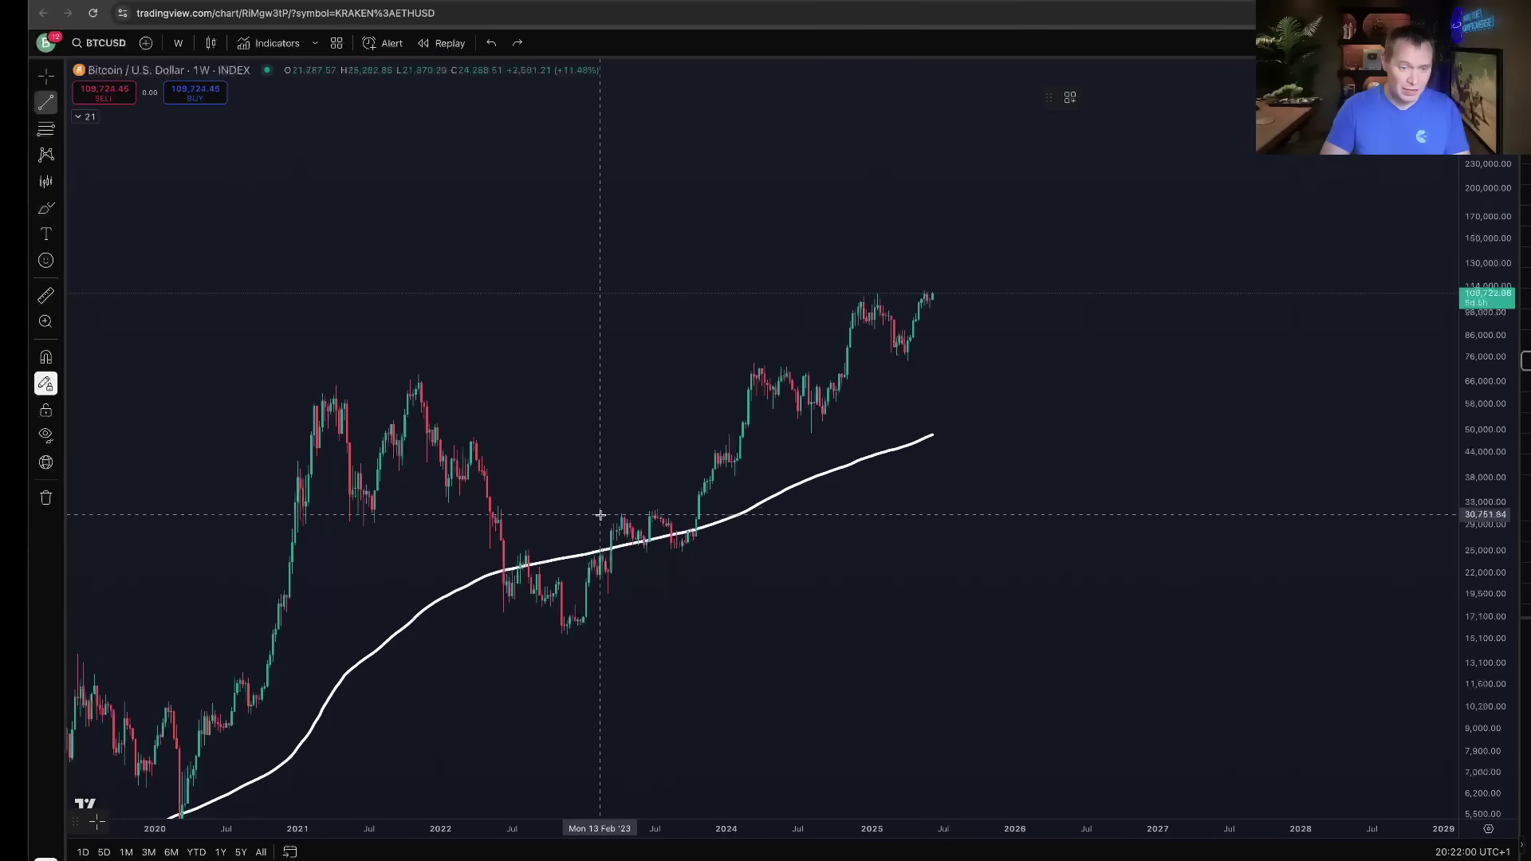
drag(600, 514, 722, 507)
drag(594, 544, 717, 553)
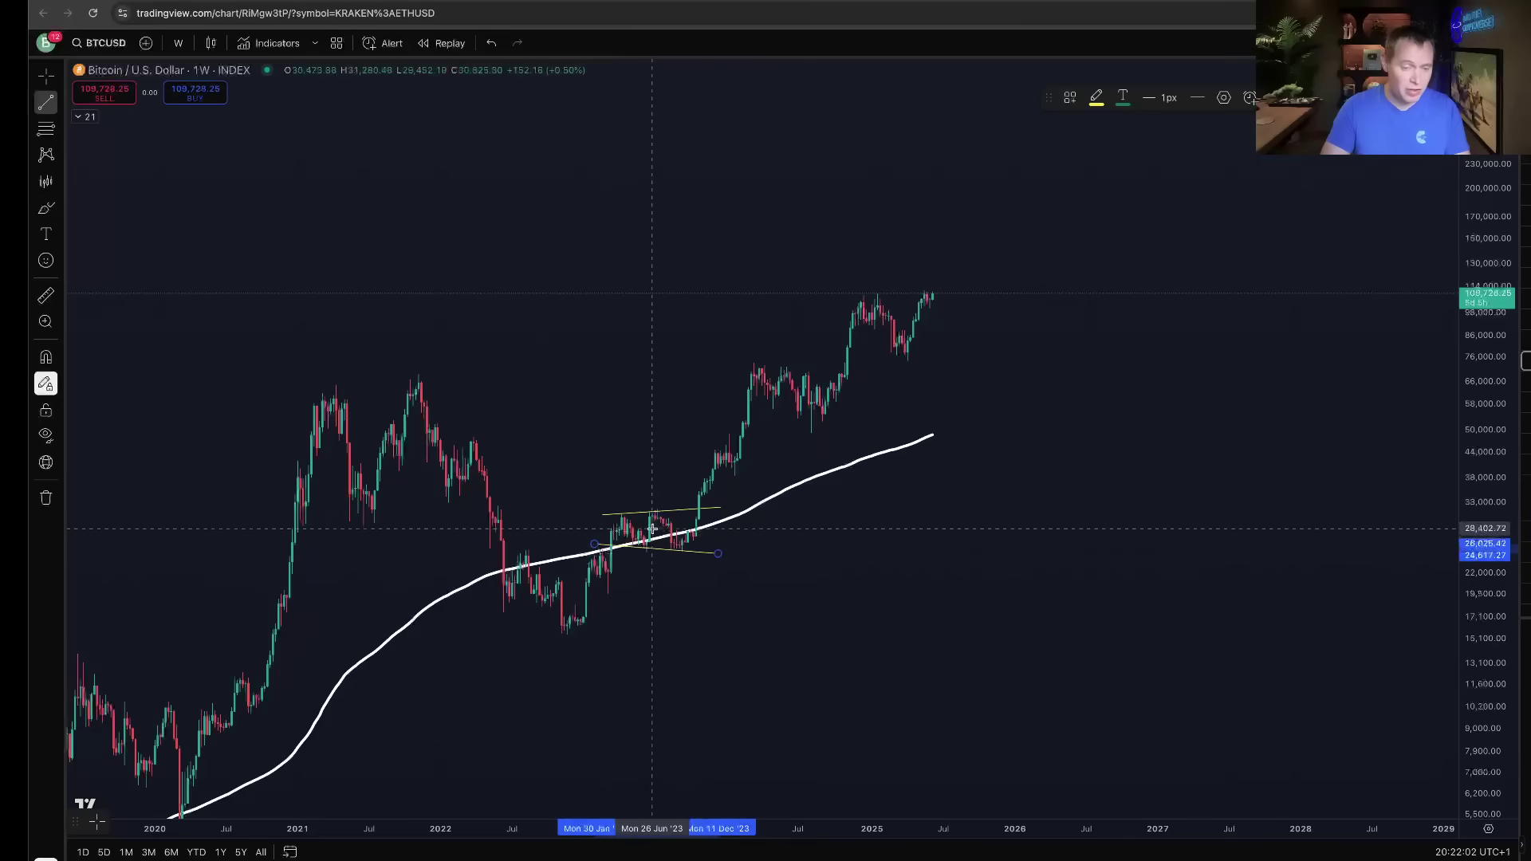
drag(748, 362, 902, 388)
drag(740, 388, 853, 462)
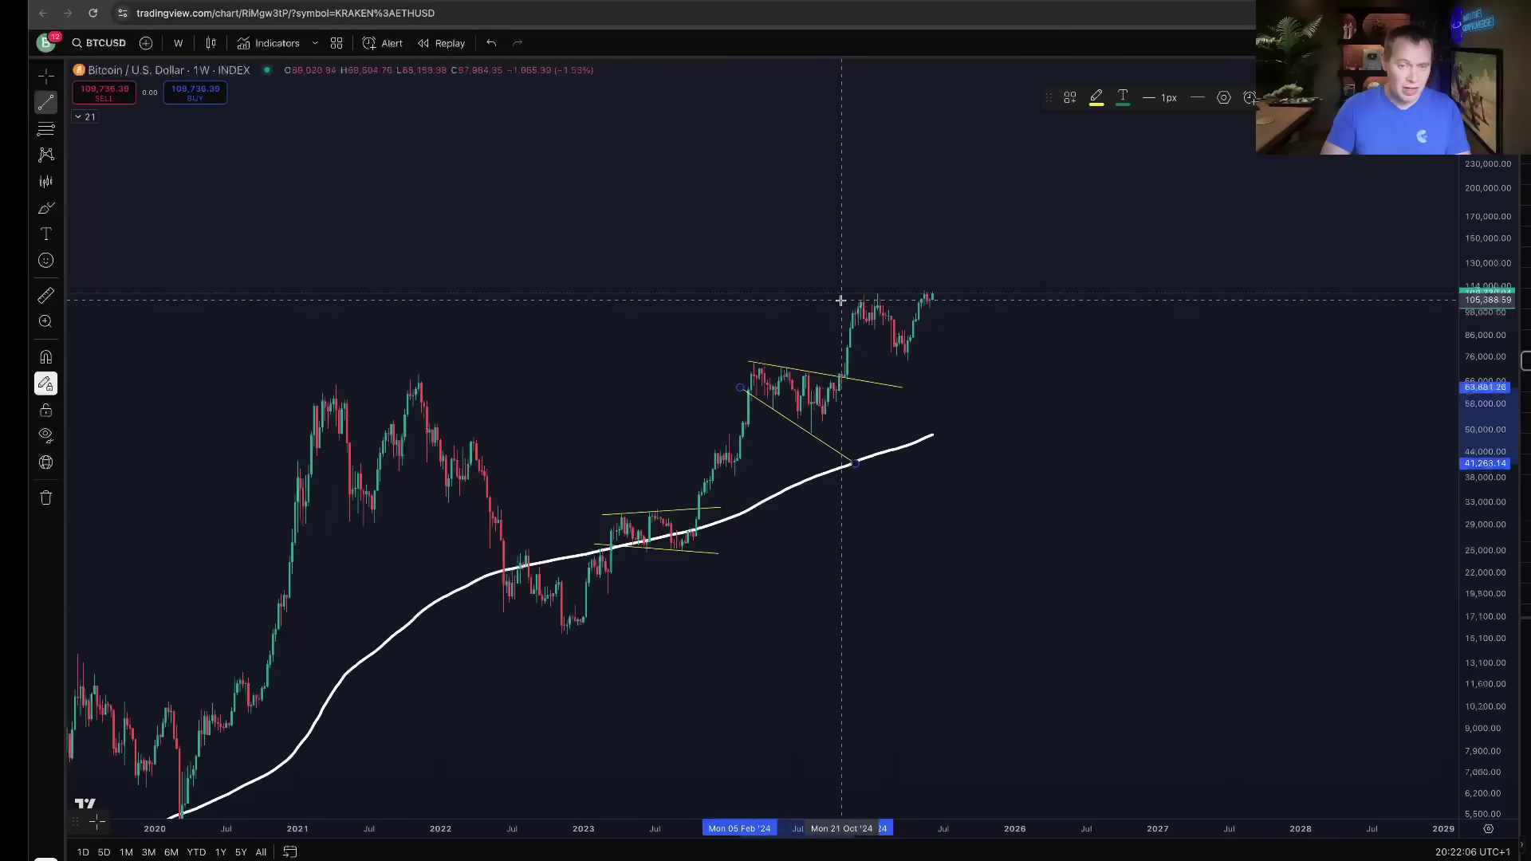
drag(840, 300, 962, 287)
drag(849, 319, 953, 393)
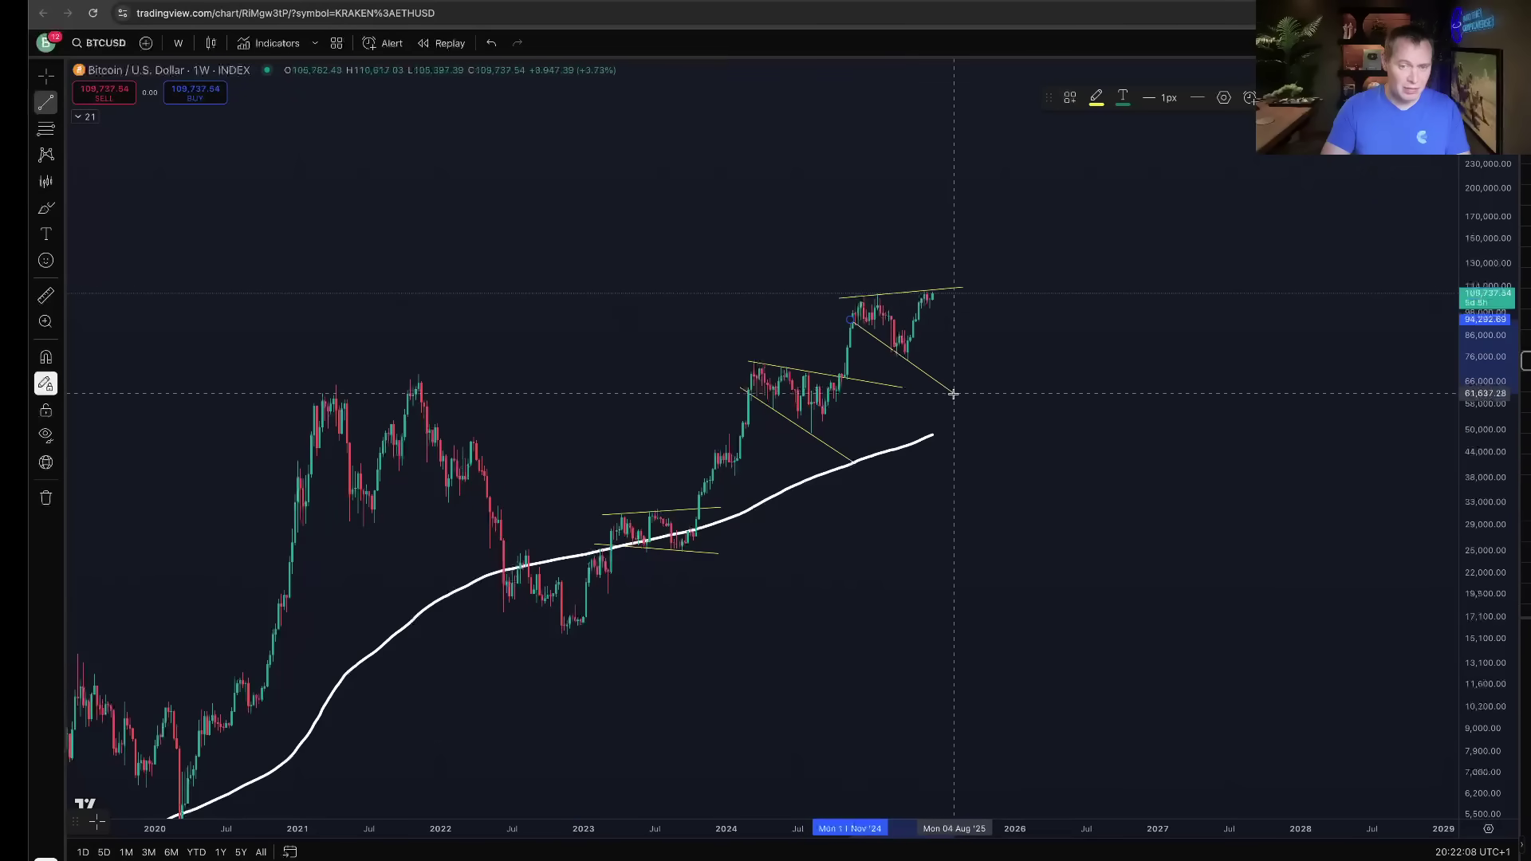
- Brush-circle the 2023 and 2024 dips, the latest candles, and a projected target beyond them
click(44, 206)
drag(810, 405, 814, 408)
drag(679, 550, 682, 532)
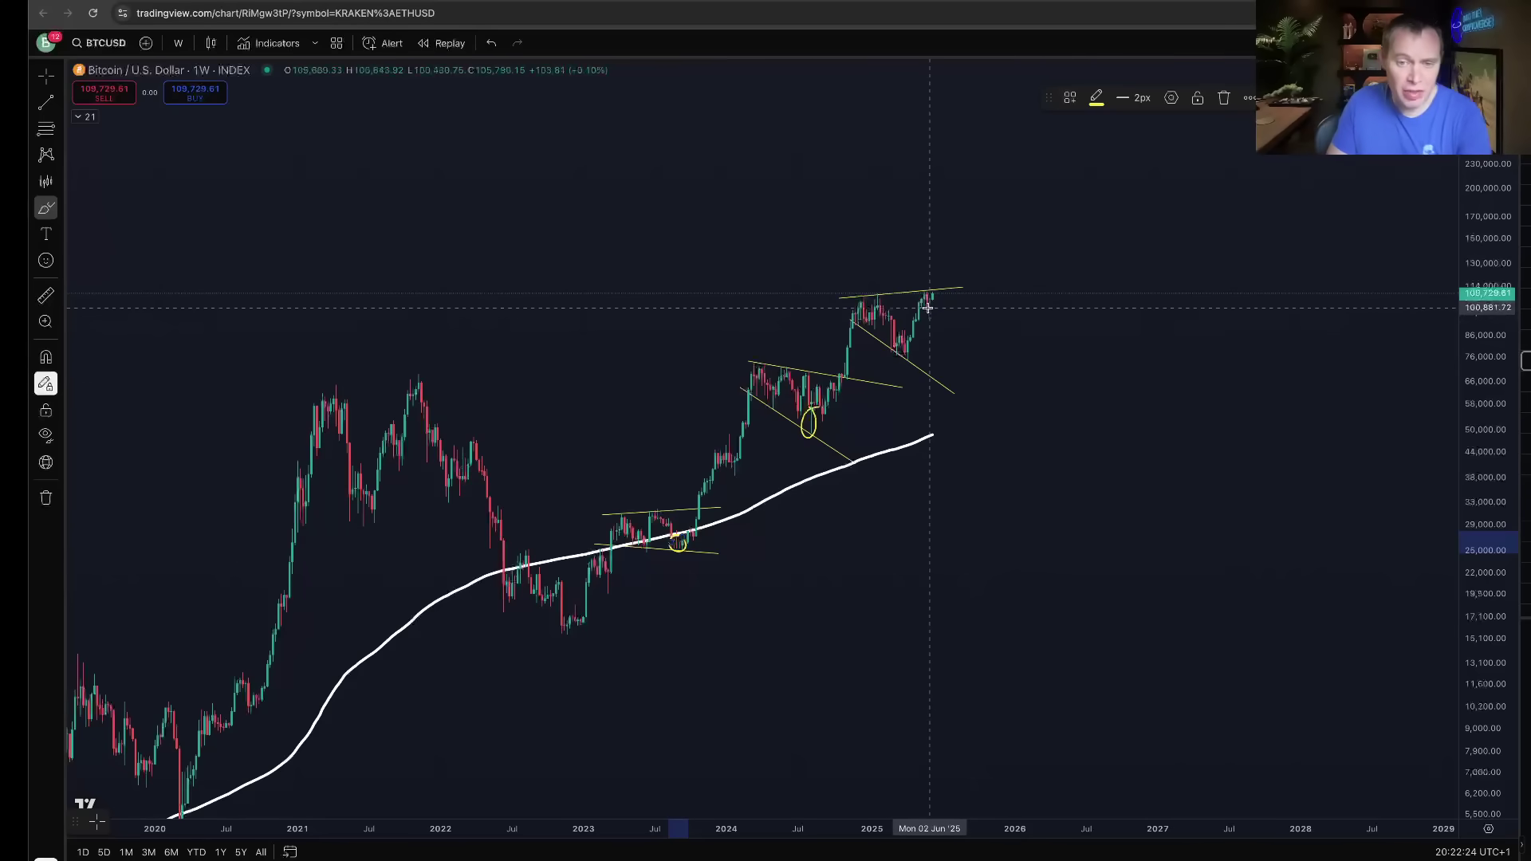
mouse_move(936, 281)
mouse_down()
mouse_move(926, 295)
mouse_move(936, 285)
mouse_up()
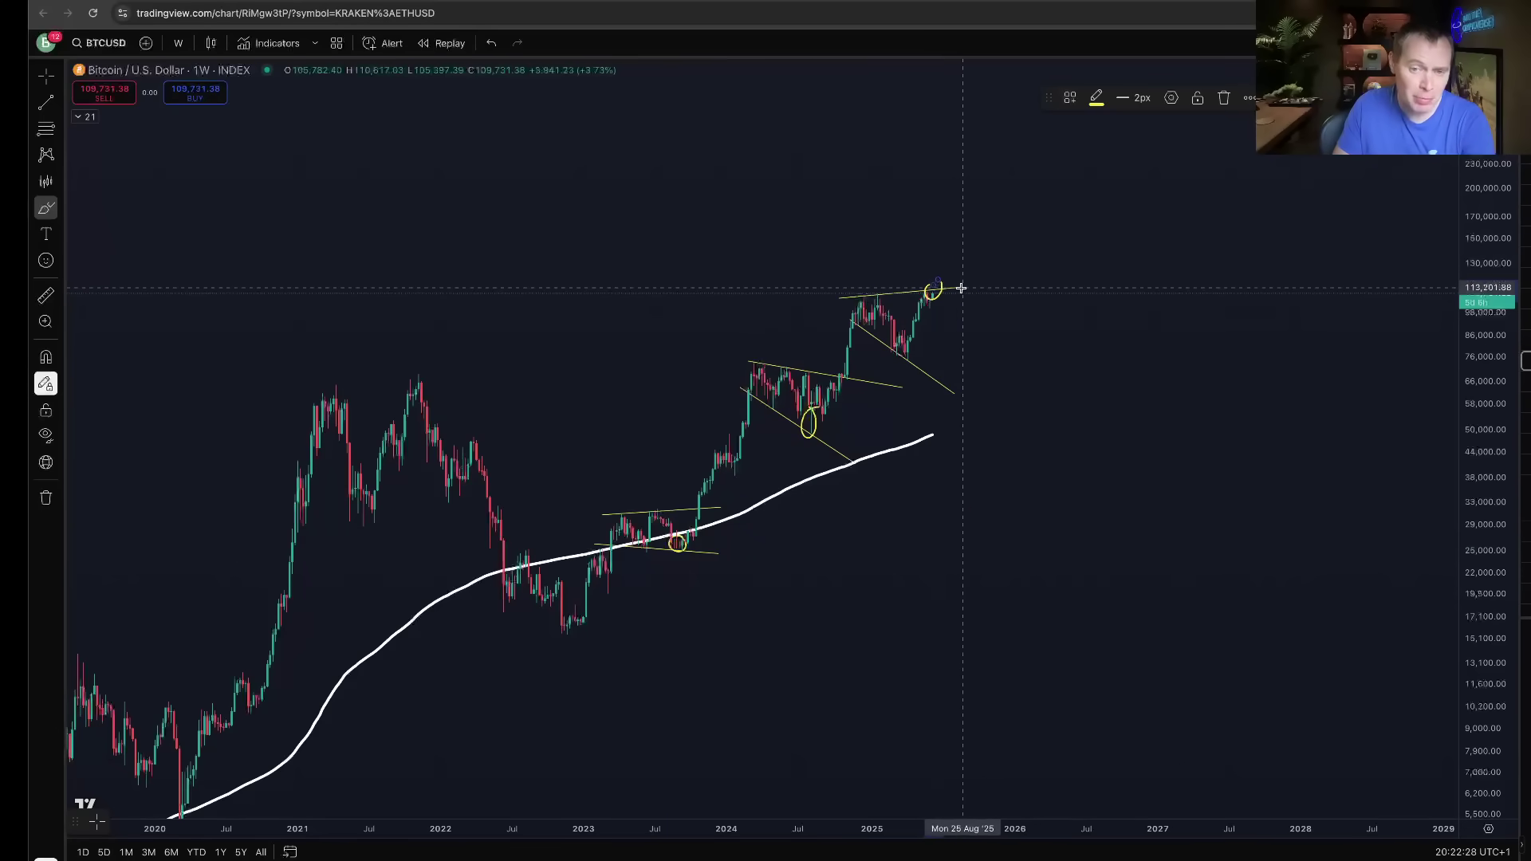
drag(980, 280, 968, 281)
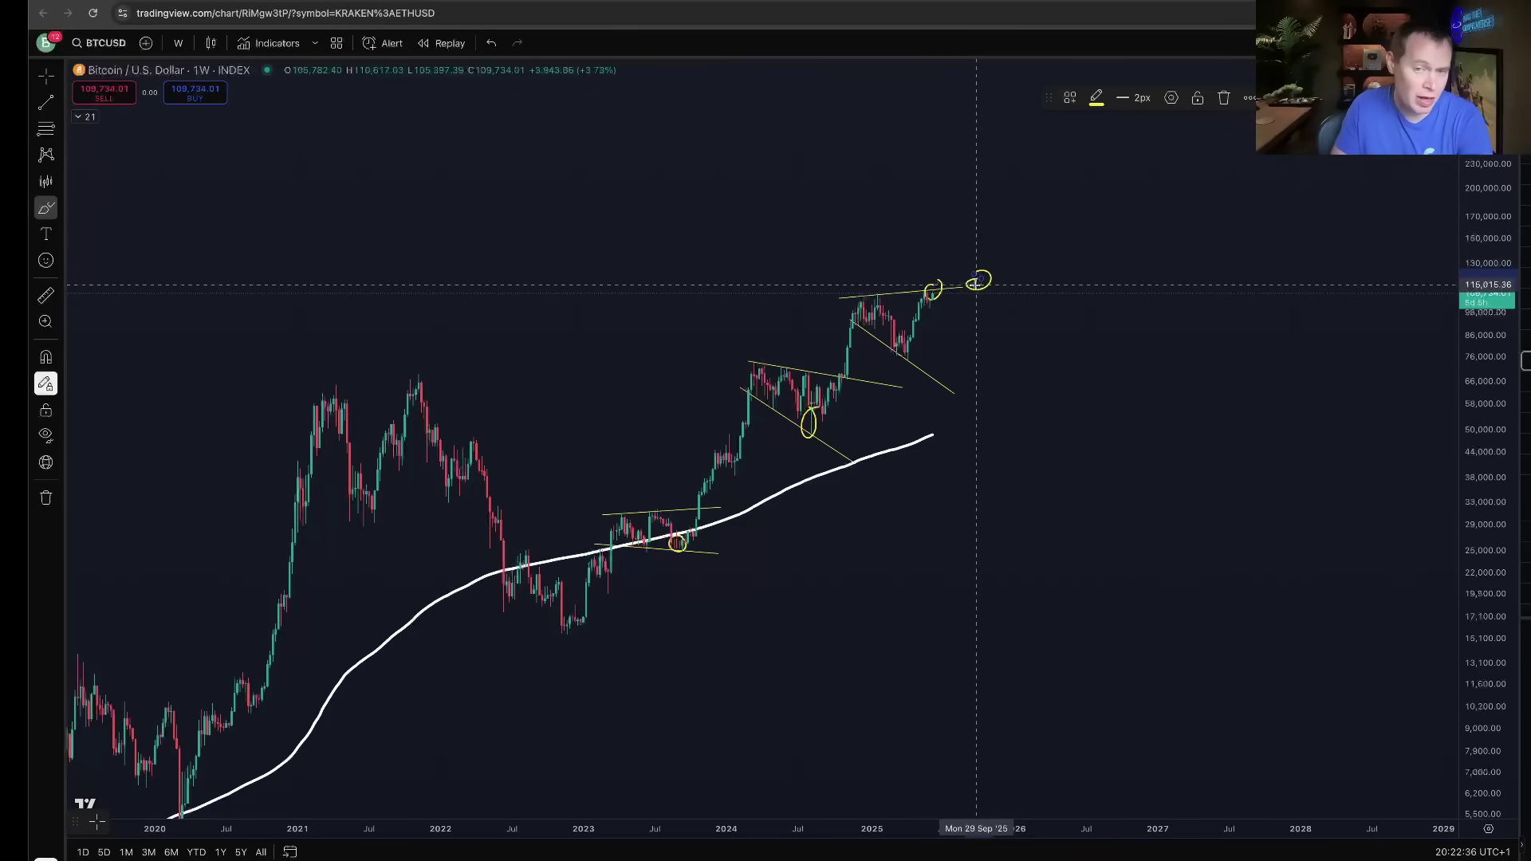
key(Escape)
right_click(1096, 423)
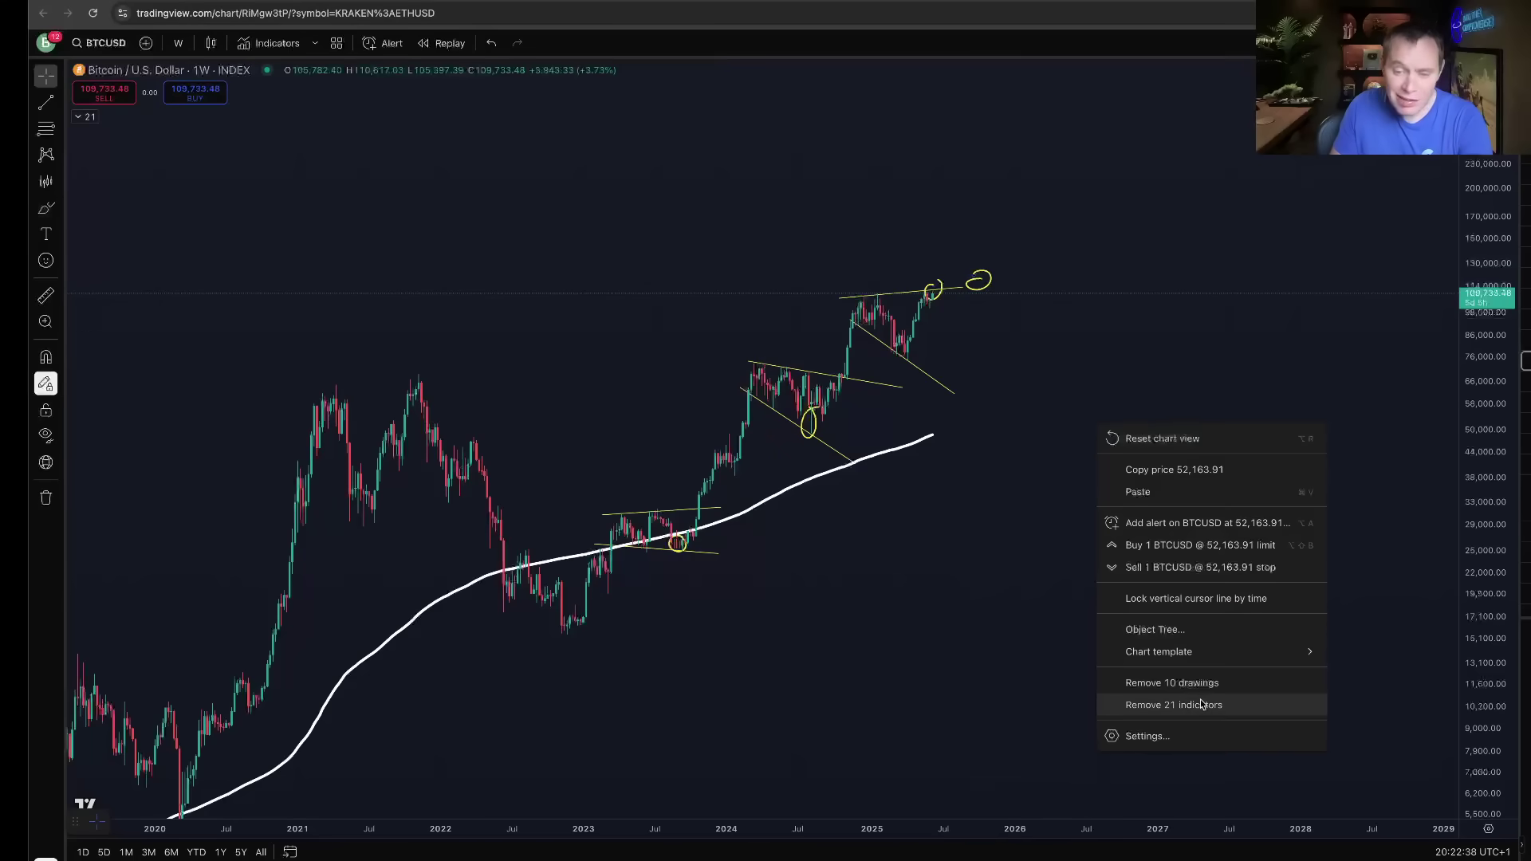
- Clear the ten earlier drawings and brush a freehand 2025 wedge with a stroke at its tip
click(1196, 683)
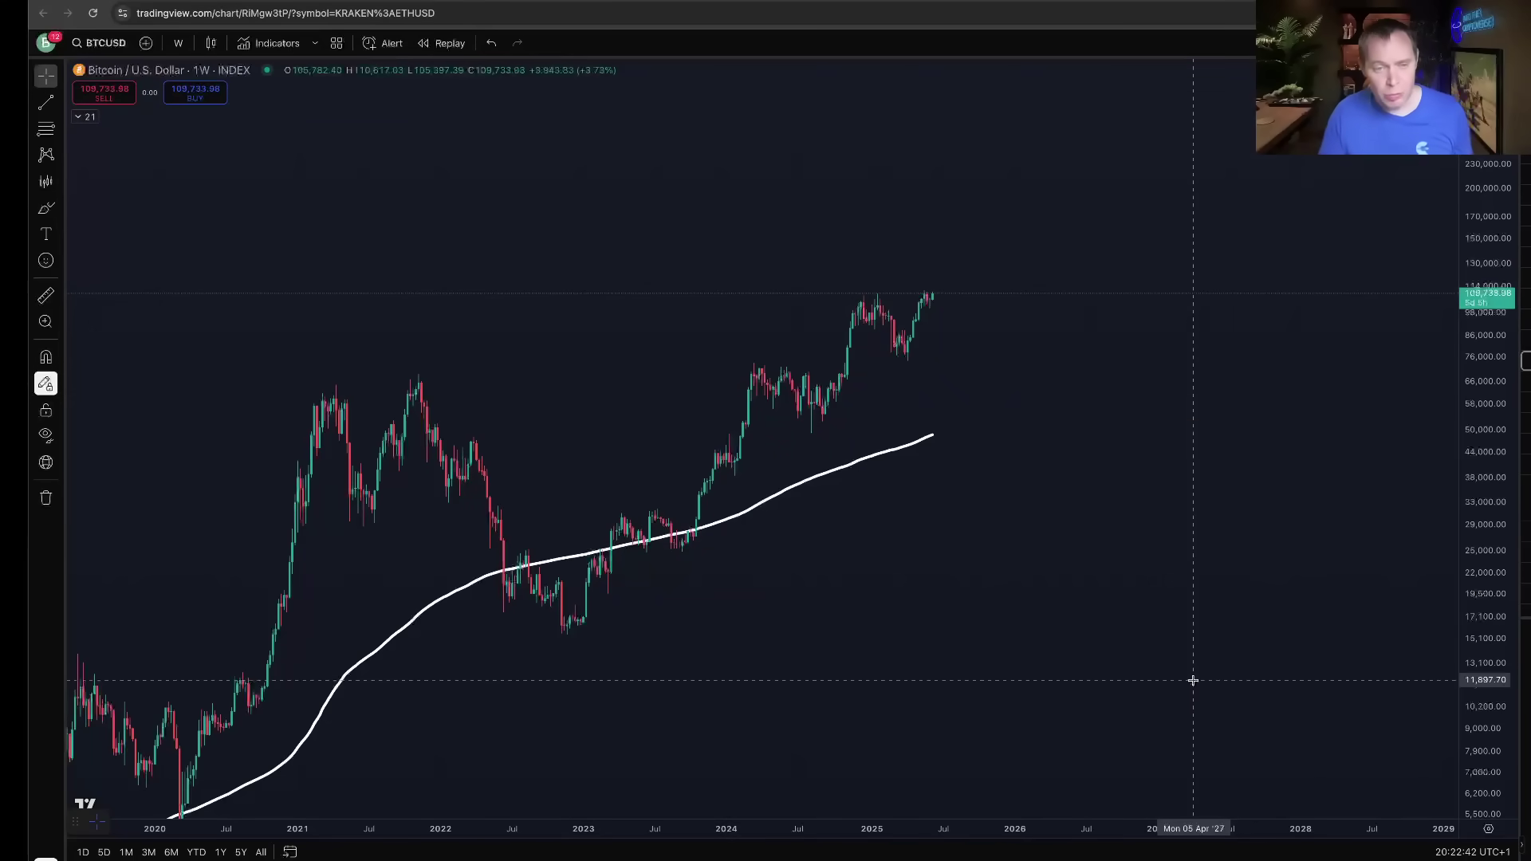
click(41, 207)
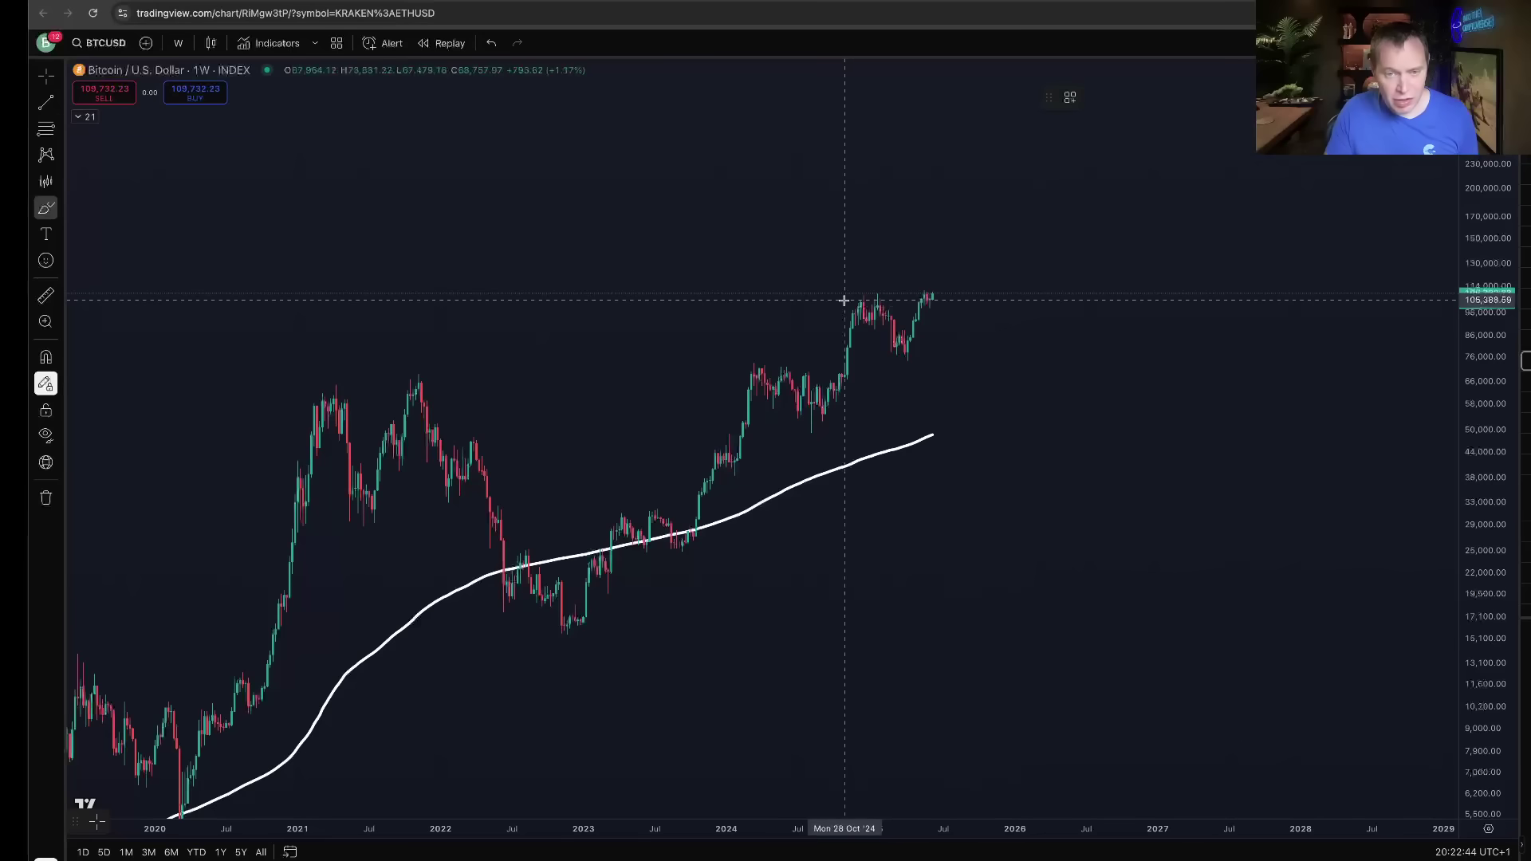
drag(851, 297, 953, 282)
drag(845, 323, 944, 373)
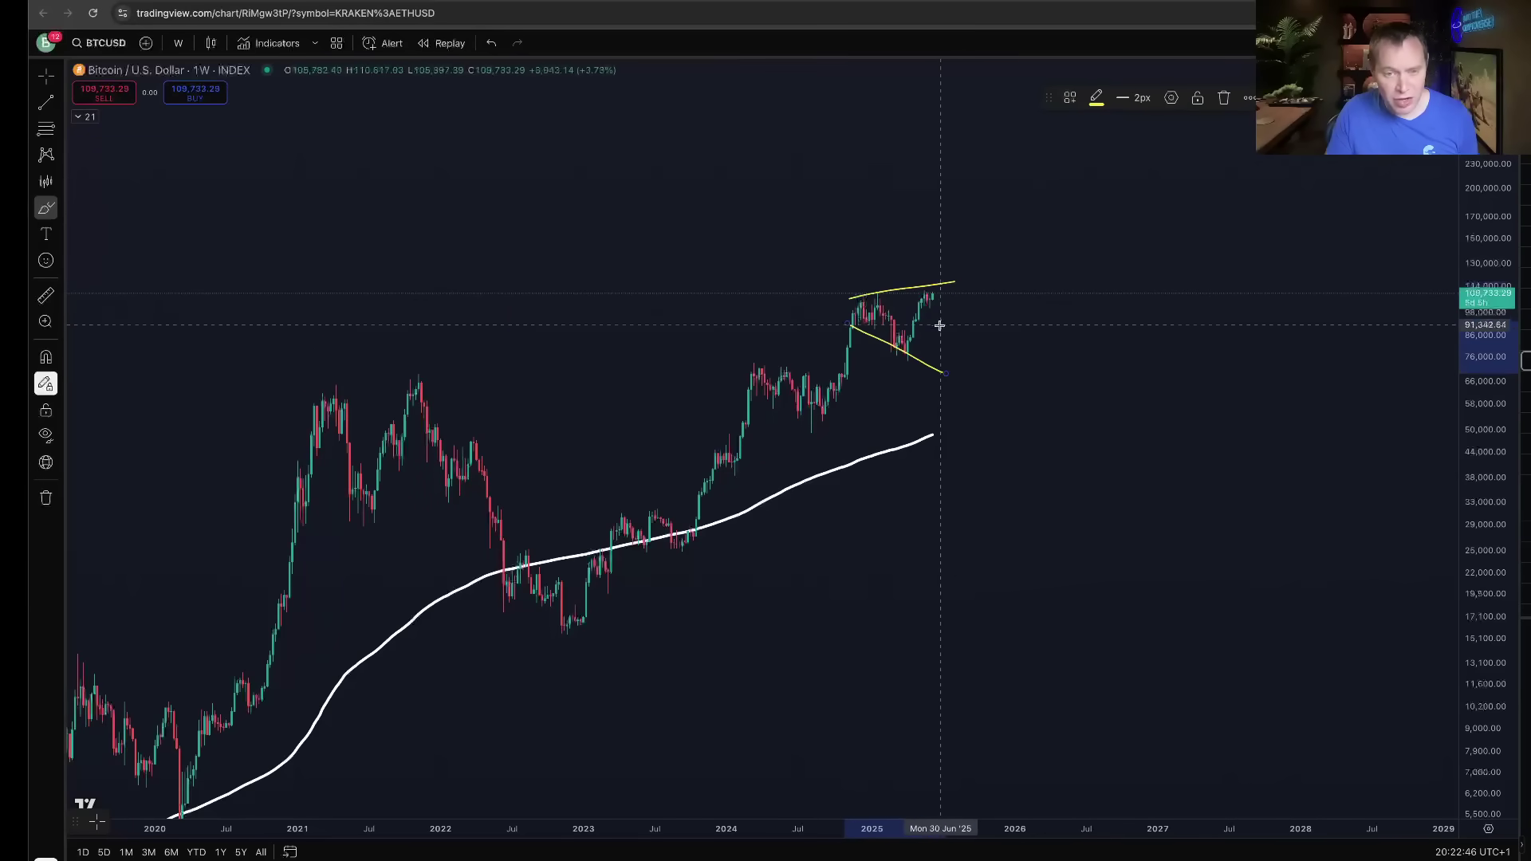
mouse_move(913, 295)
mouse_down()
mouse_move(939, 285)
mouse_move(979, 325)
mouse_up()
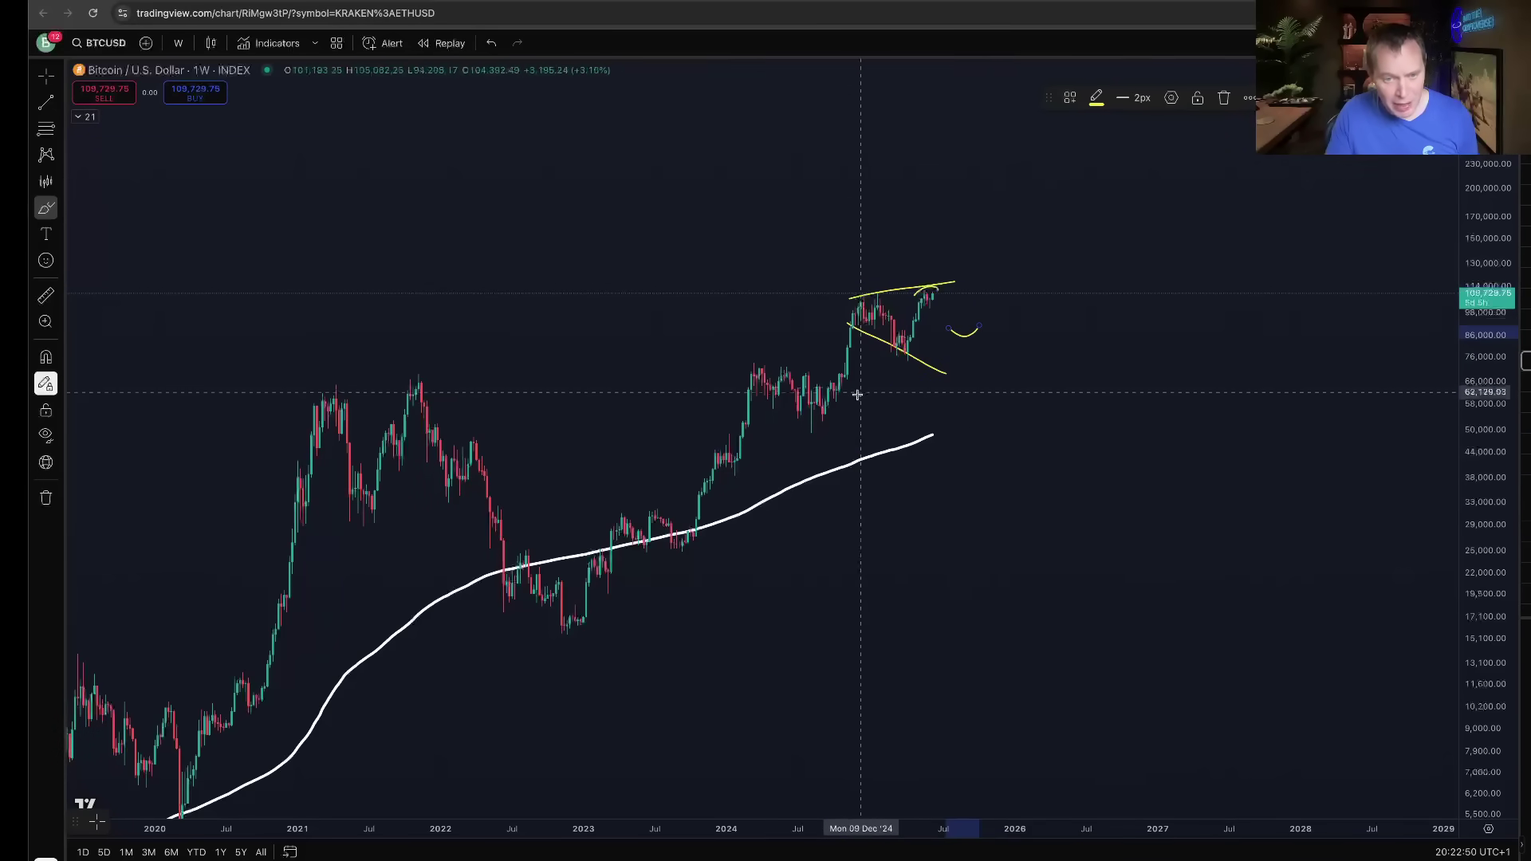
- Sketch curves under the past lows and a projected spike above the wedge apex
drag(798, 413, 837, 406)
drag(667, 555, 703, 545)
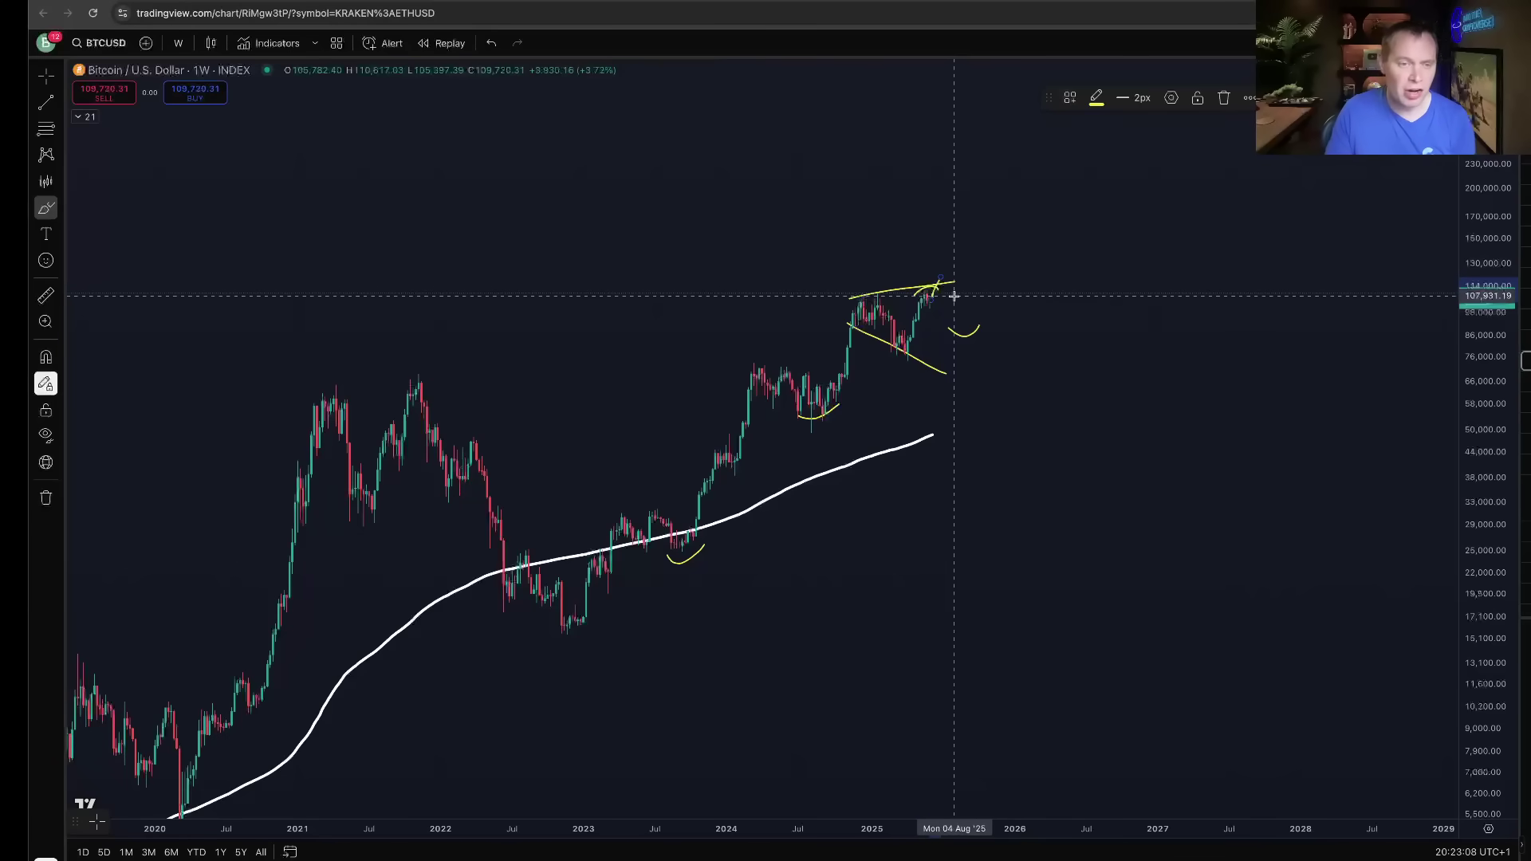
mouse_move(934, 285)
mouse_down()
mouse_move(950, 239)
mouse_move(970, 277)
mouse_move(951, 323)
mouse_move(980, 271)
mouse_up()
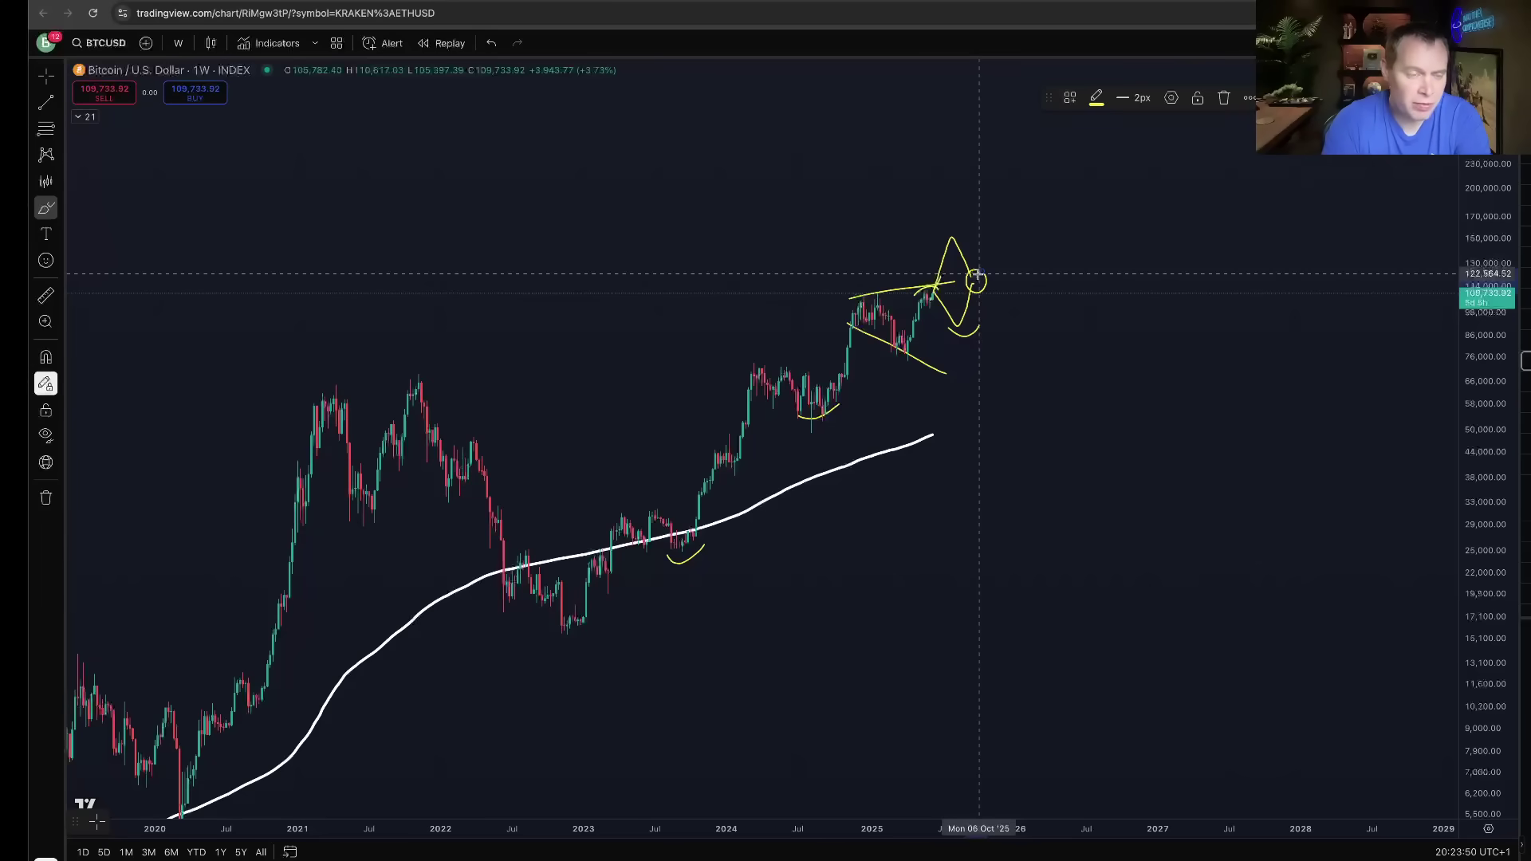
mouse_move(931, 283)
mouse_down()
mouse_move(938, 207)
mouse_move(930, 289)
mouse_up()
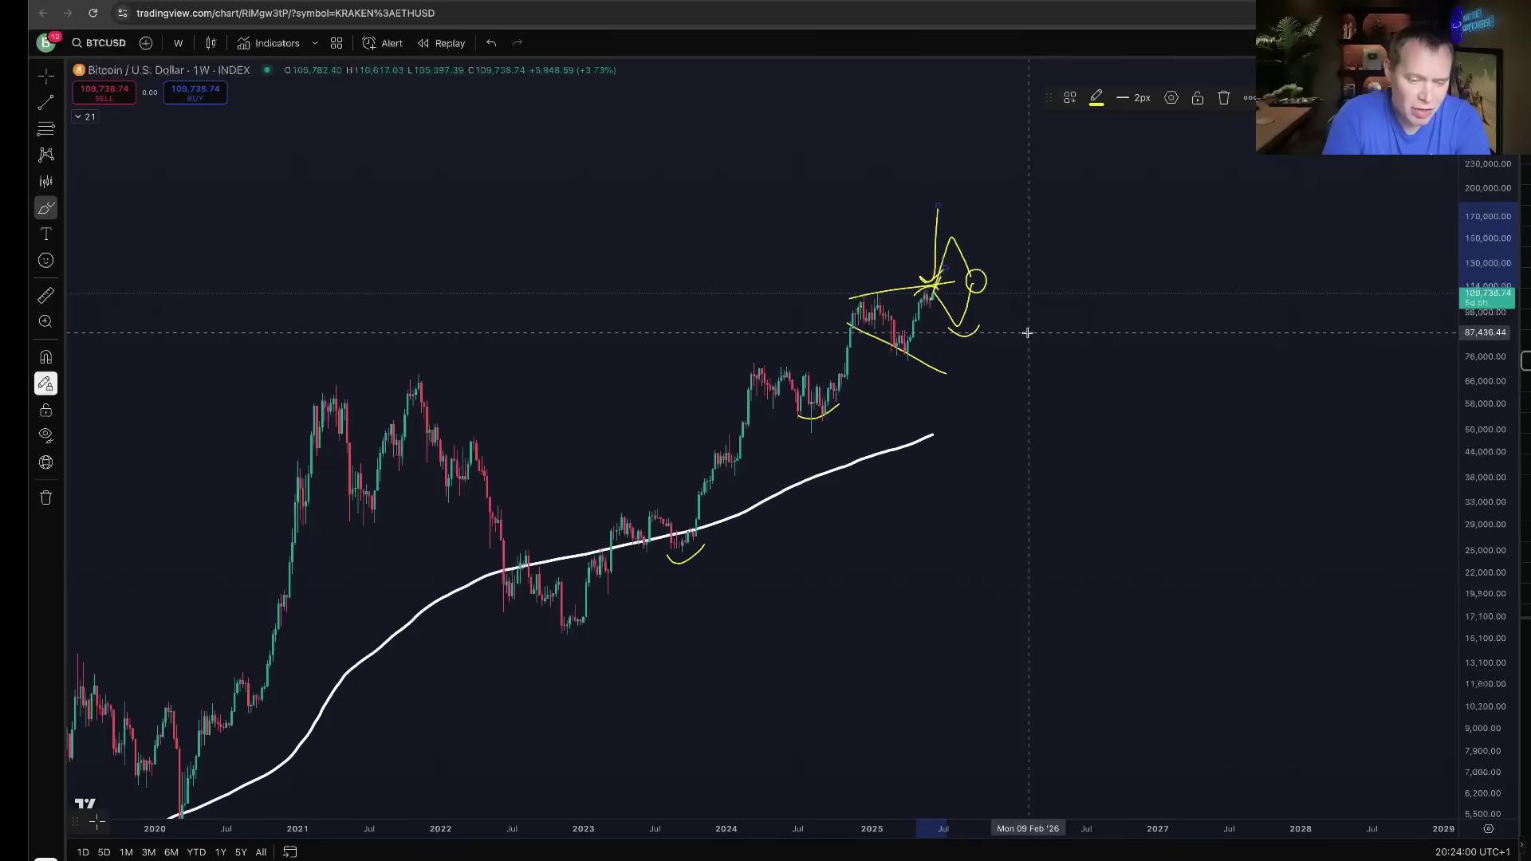
scroll(1026, 332, down, 3)
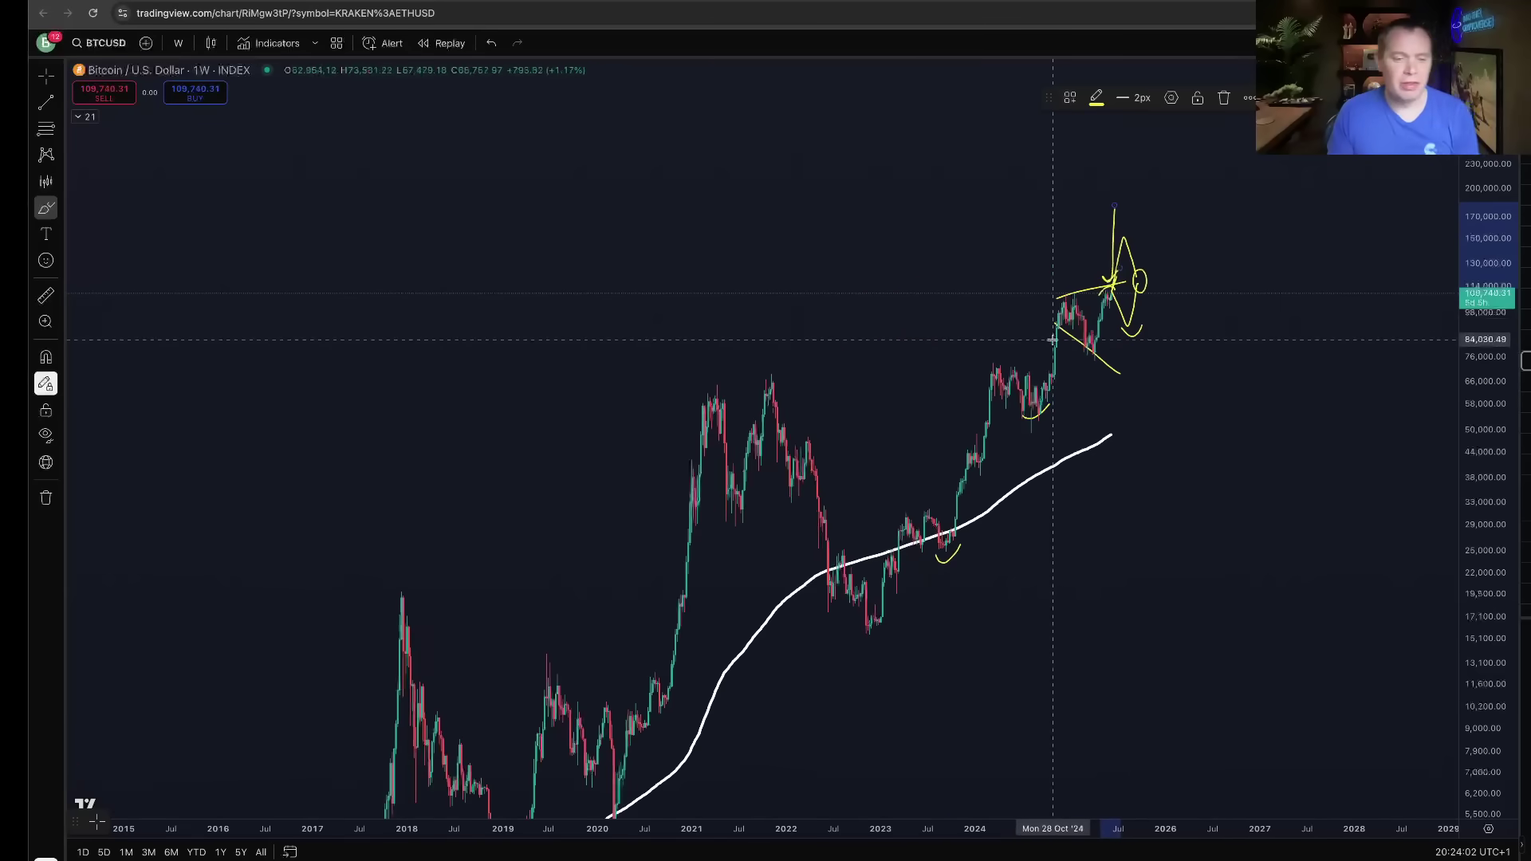
- Remove all eleven freehand drawings and zoom out to view Bitcoin's price history back to 2010
right_click(1312, 356)
click(1386, 612)
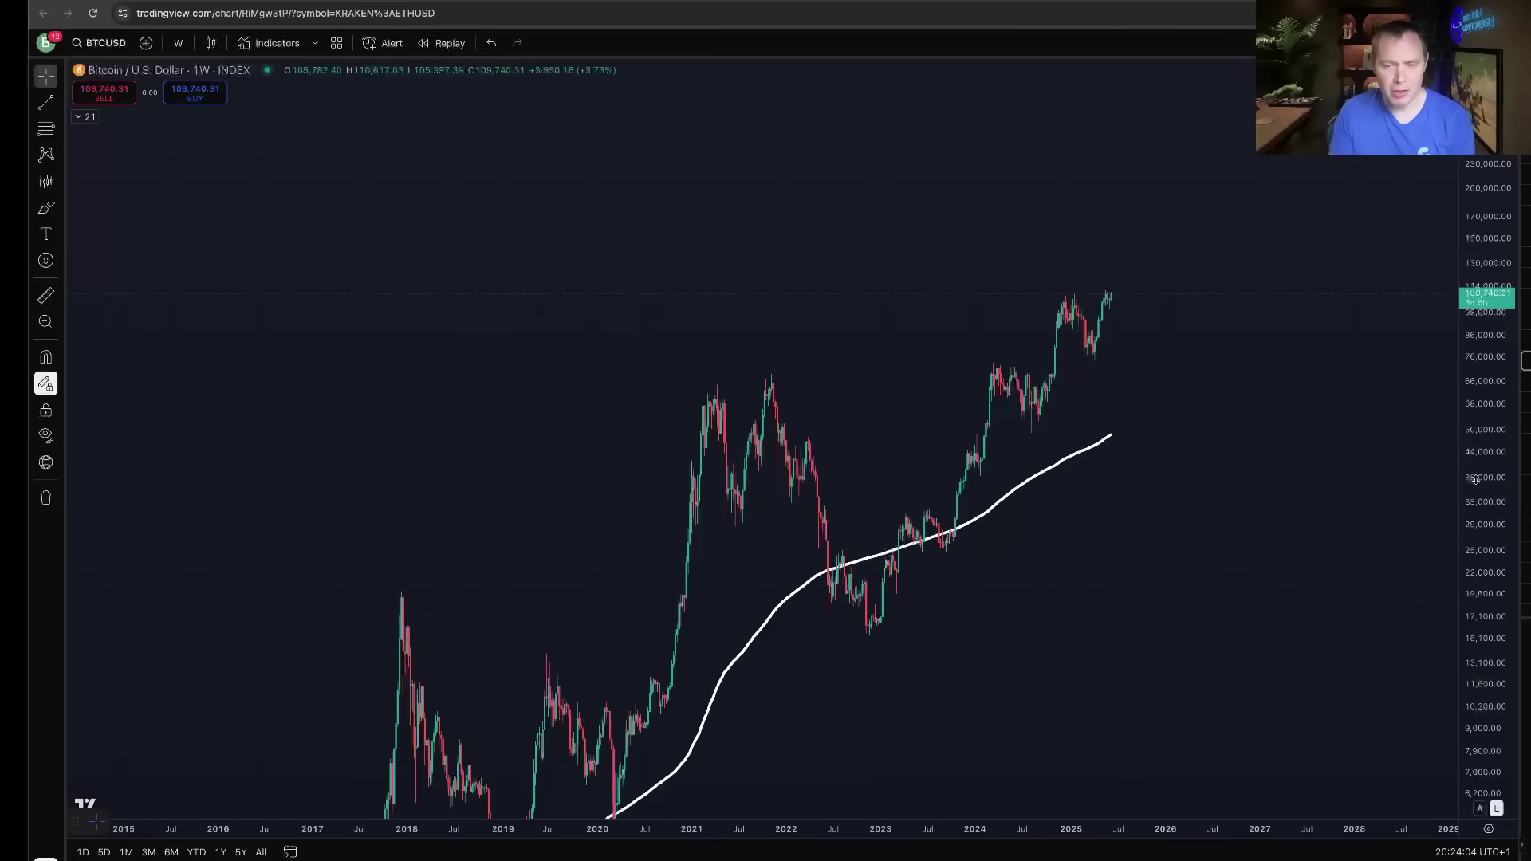
drag(1151, 638, 1317, 349)
scroll(1317, 350, down, 4)
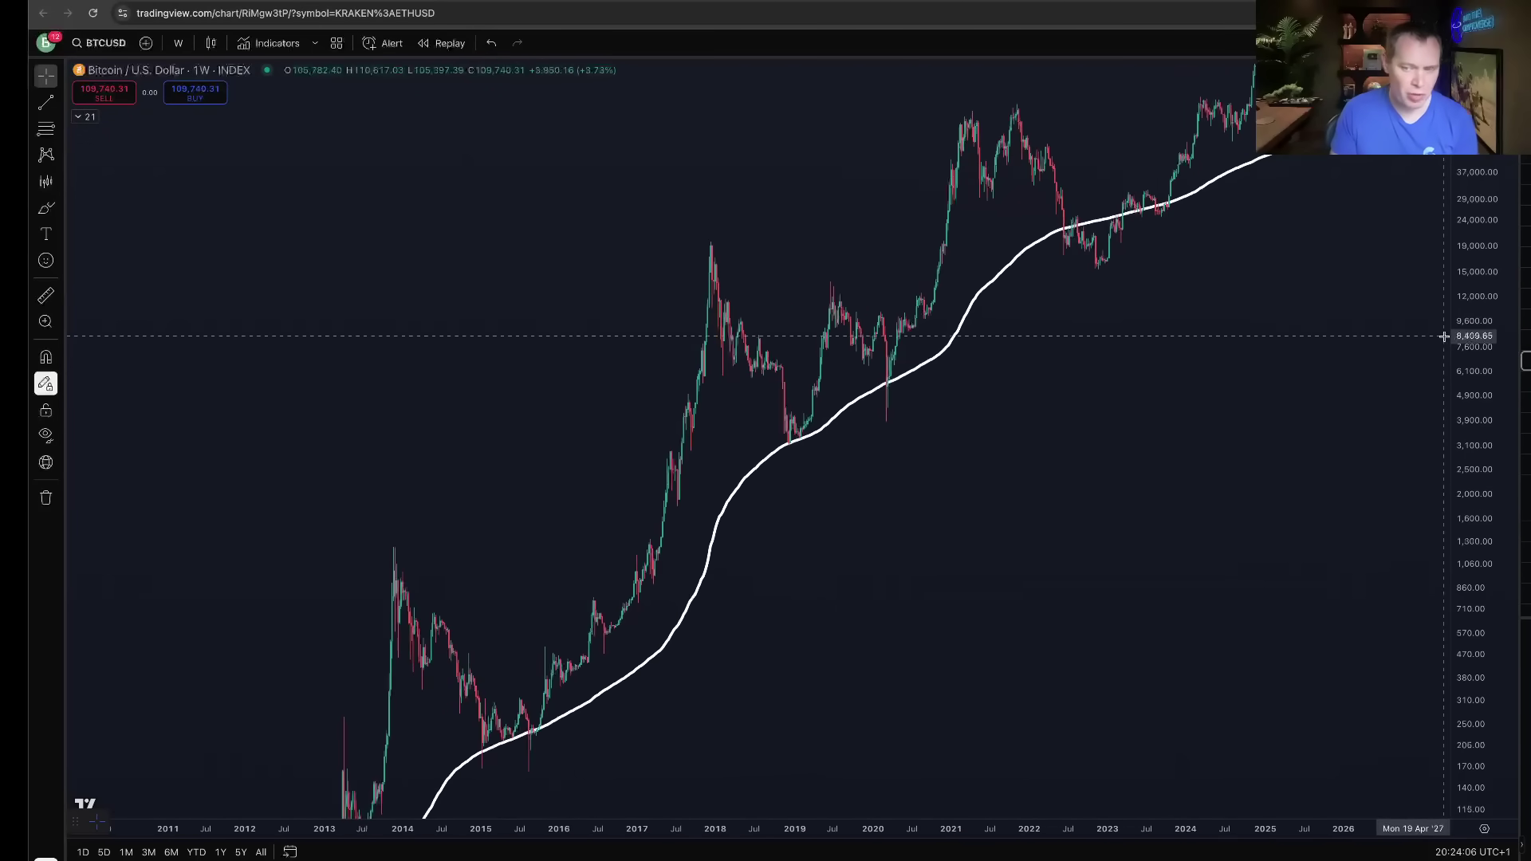
drag(1475, 322, 1473, 329)
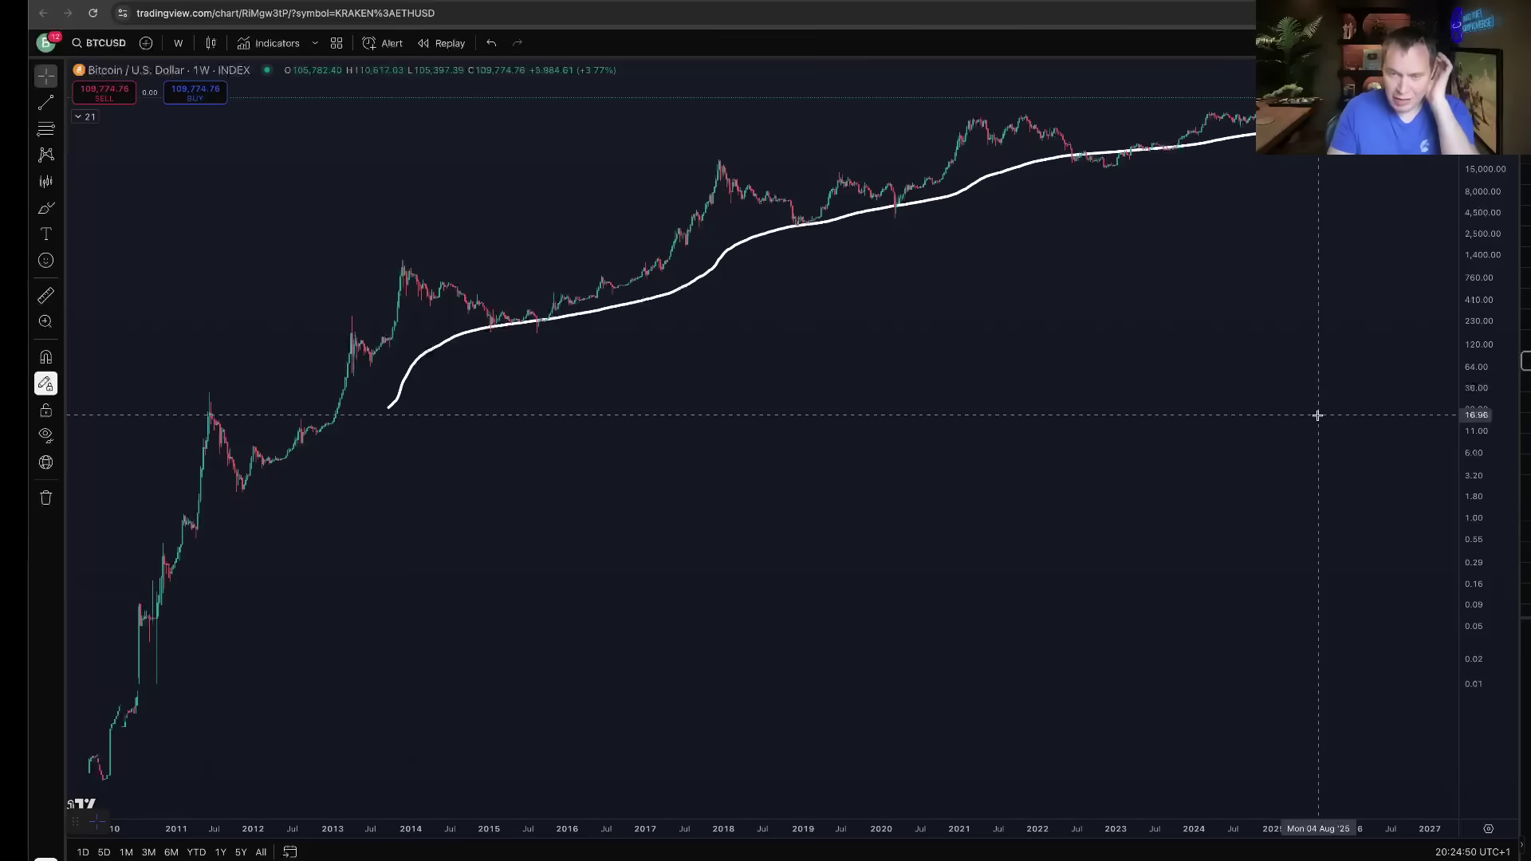
scroll(1061, 436, up, 5)
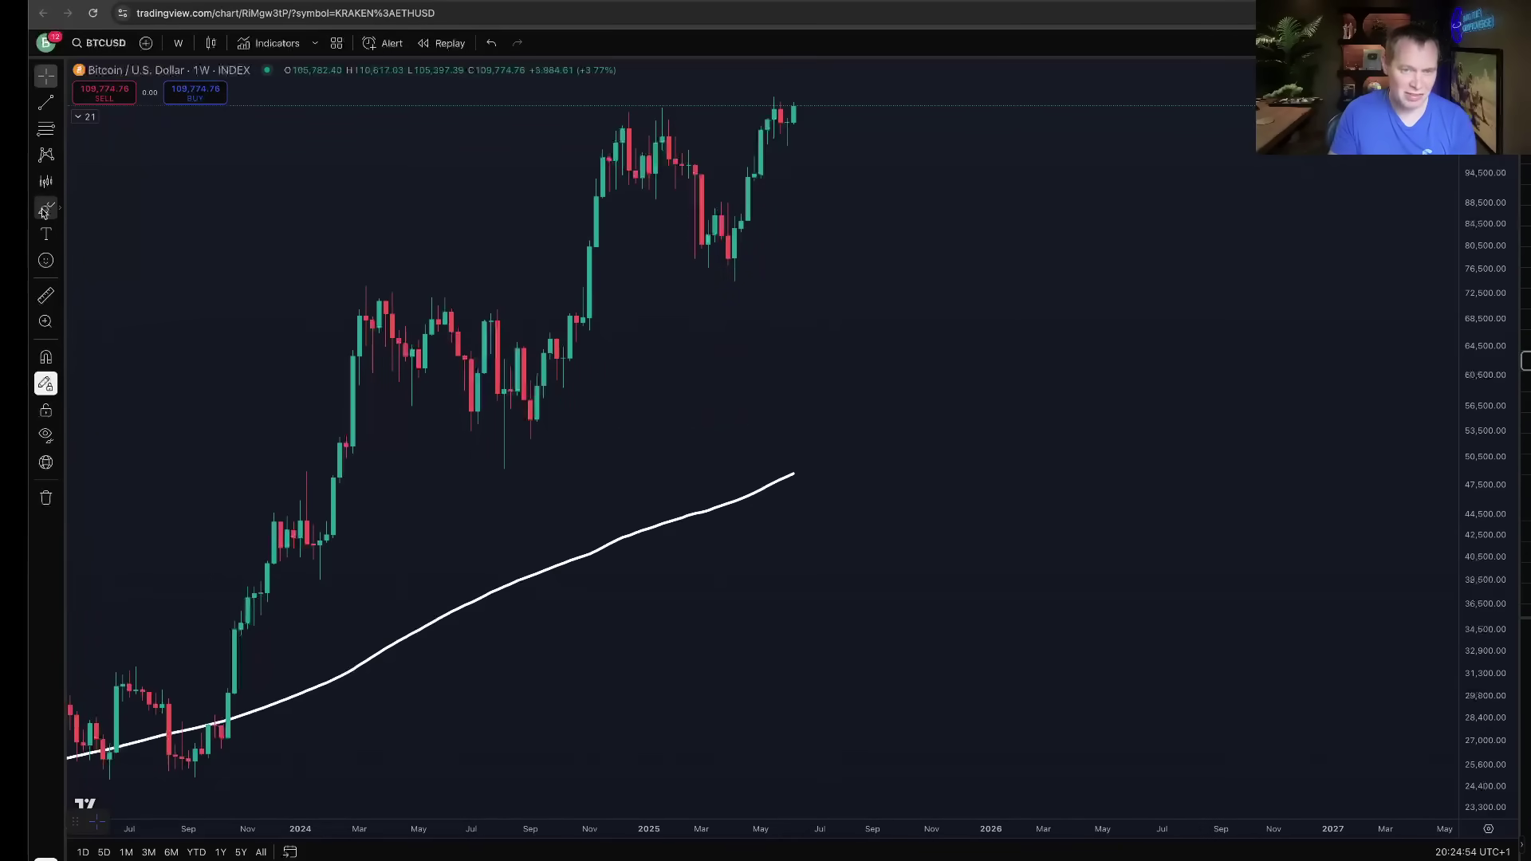
- Draw a shallow trend line off the moving average from 2023 out past 2024
click(46, 102)
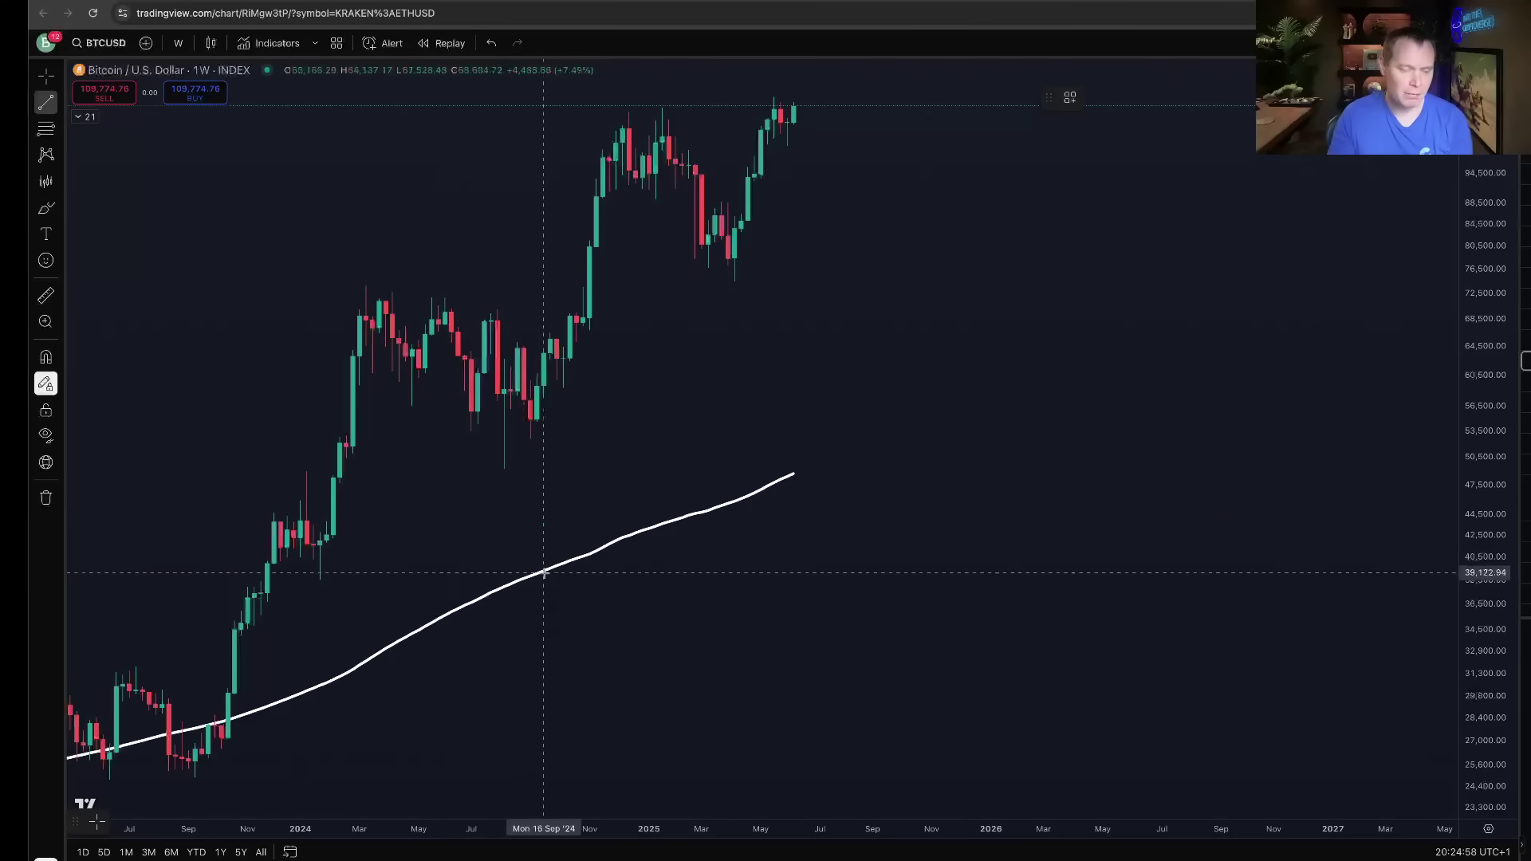
scroll(725, 530, down, 3)
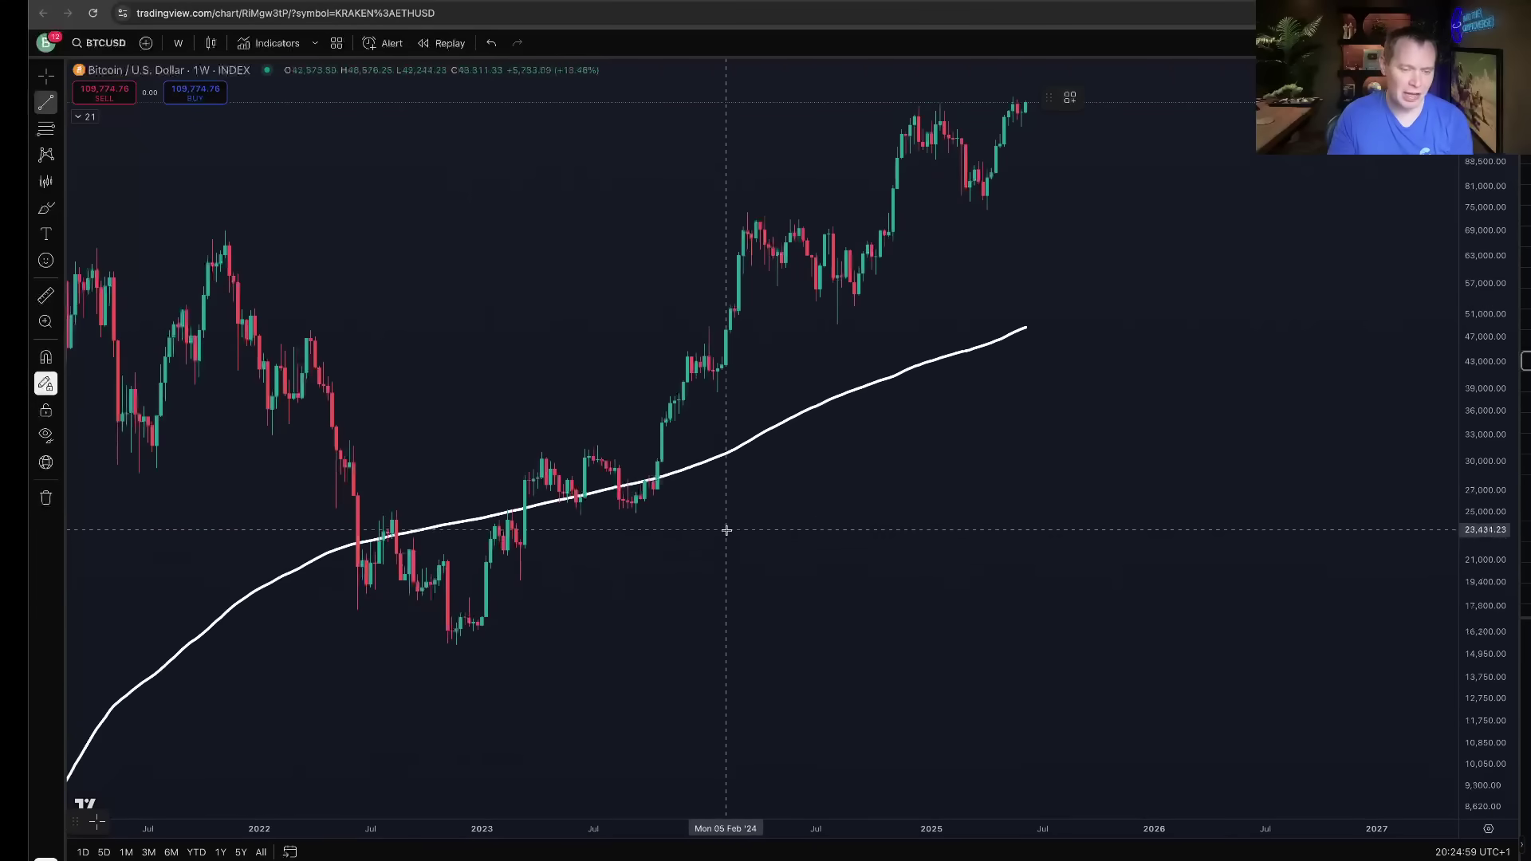
click(481, 507)
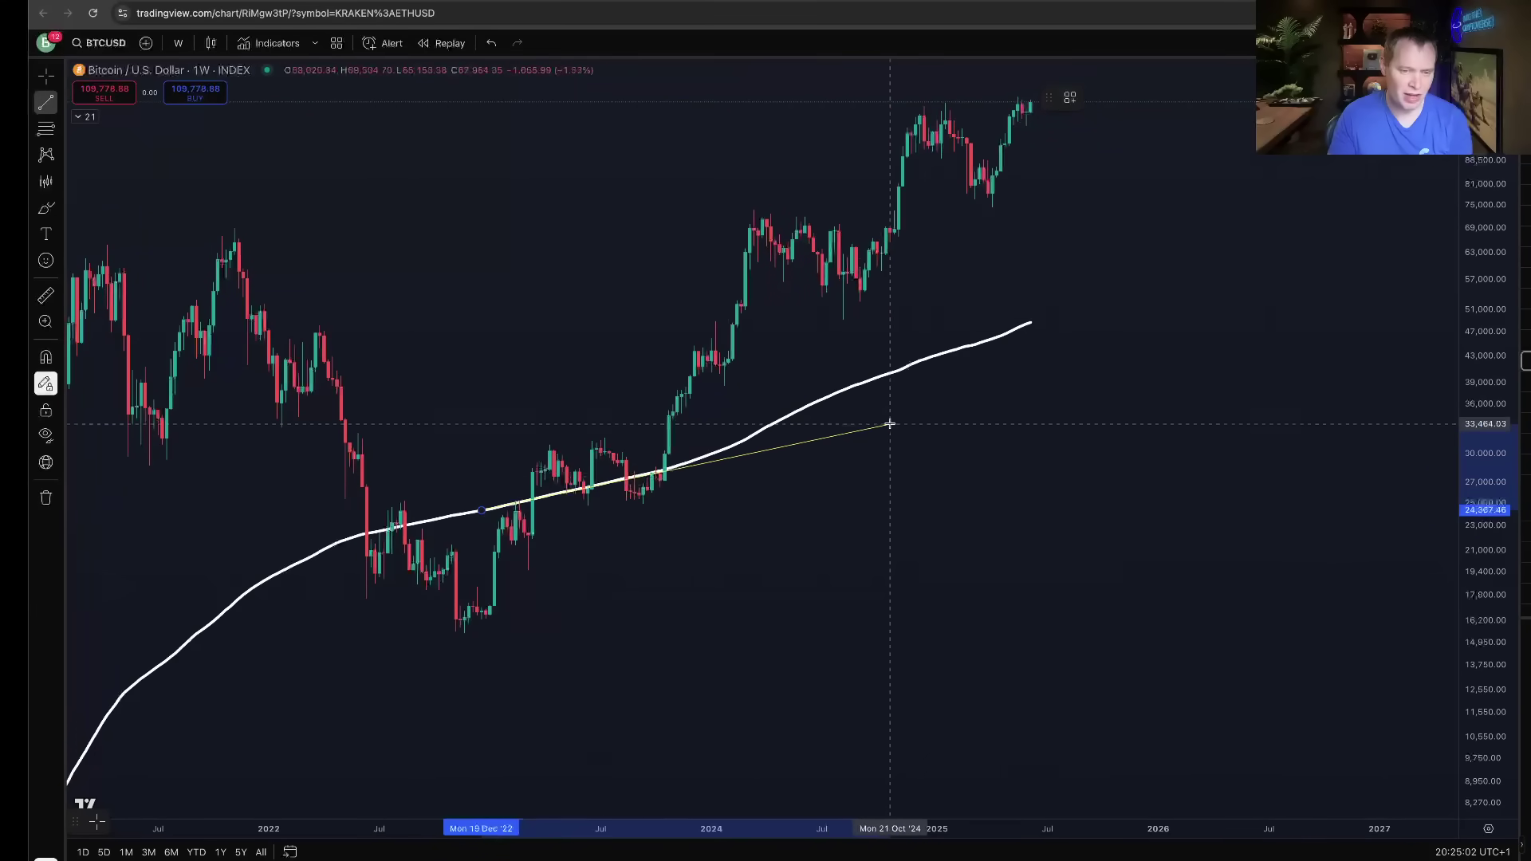
click(965, 406)
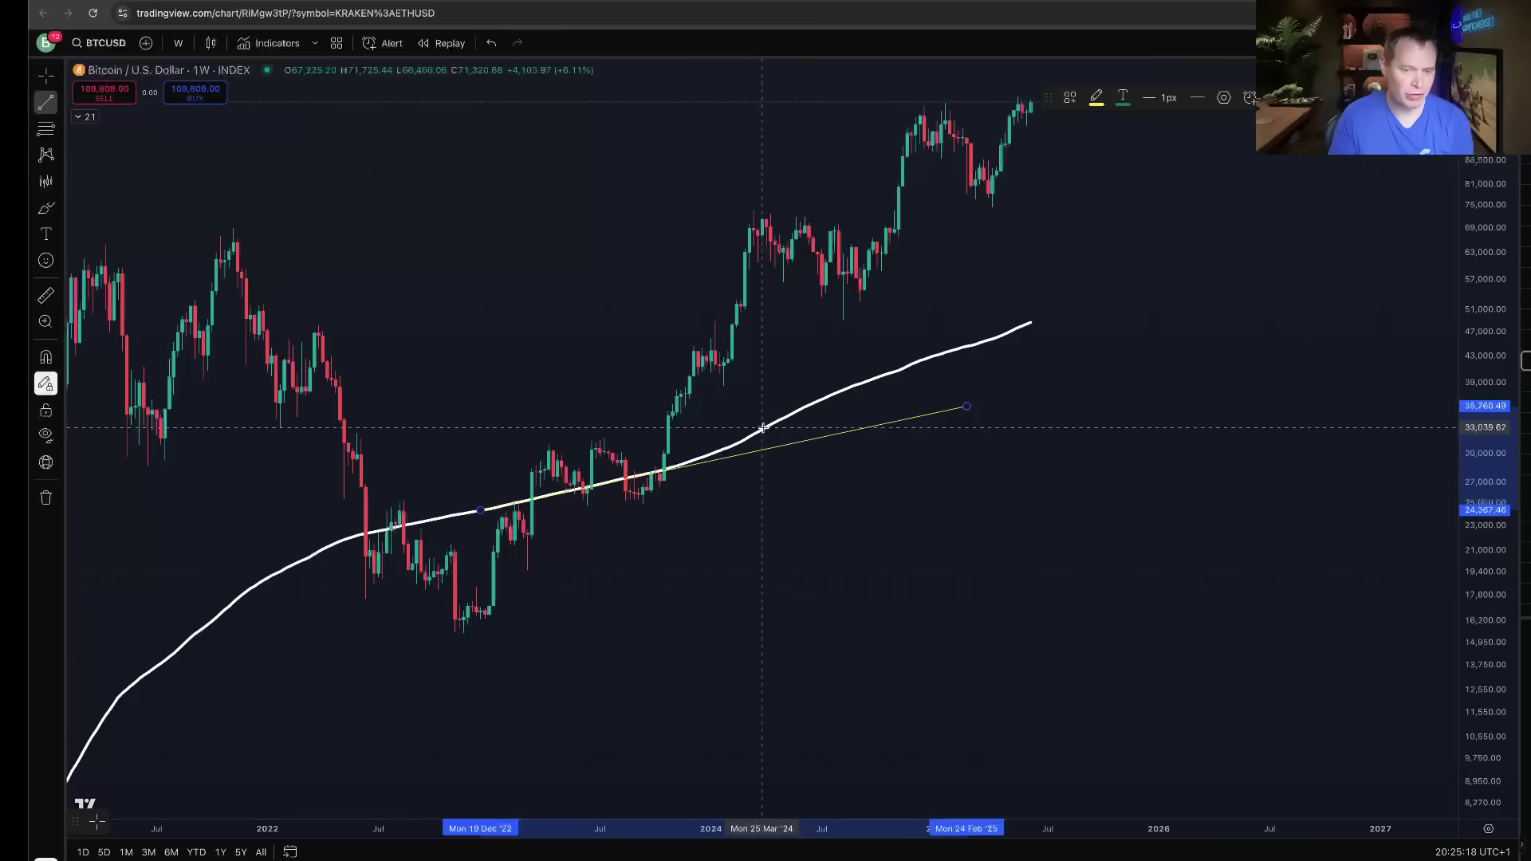
- Add a steeper trend line from the early-2024 moving average to near 50,000 in 2025
click(735, 446)
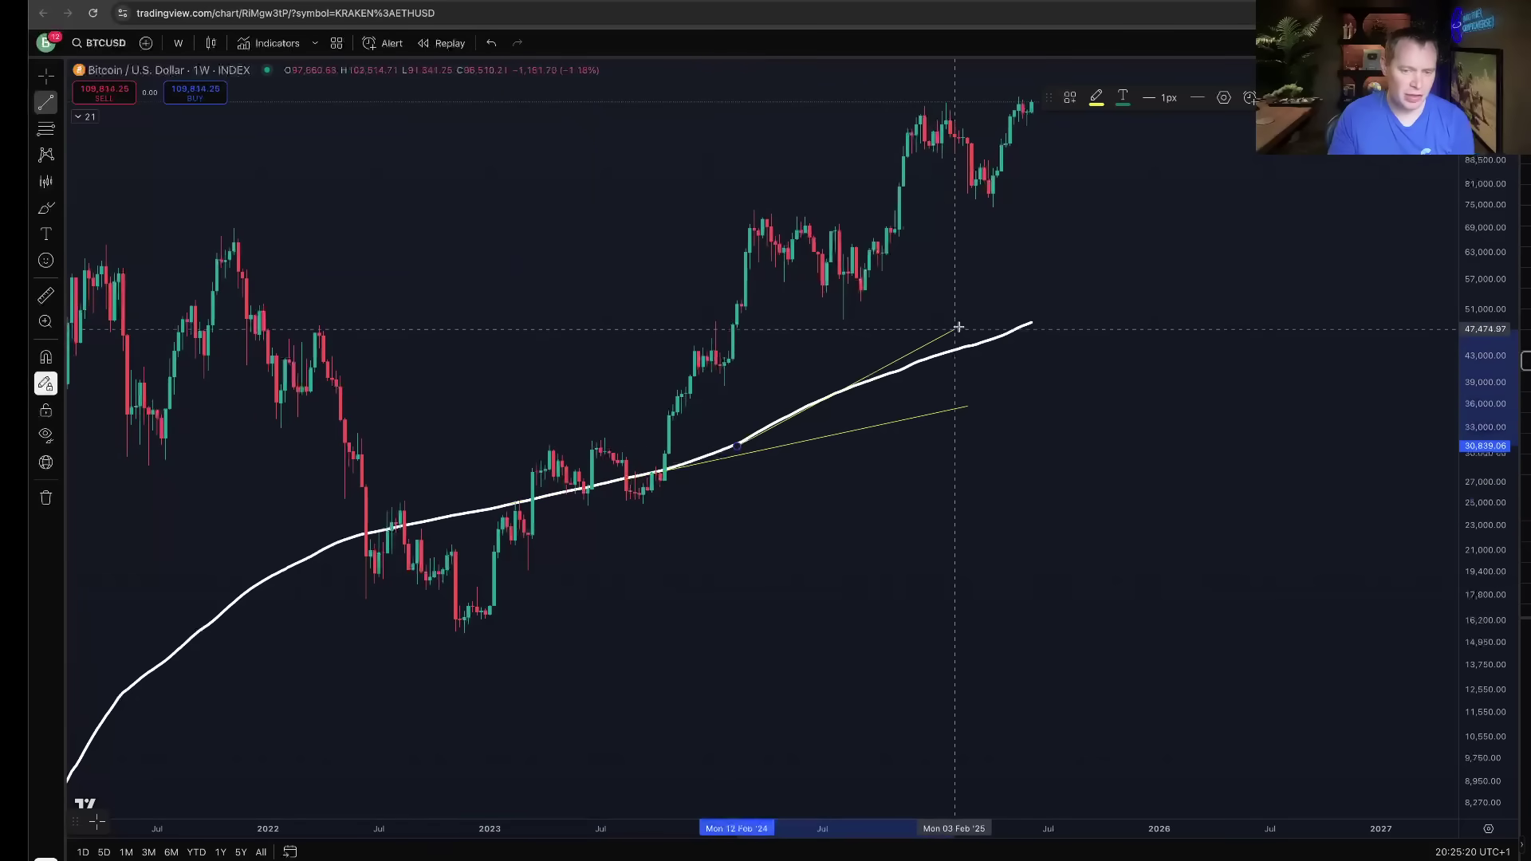
click(986, 309)
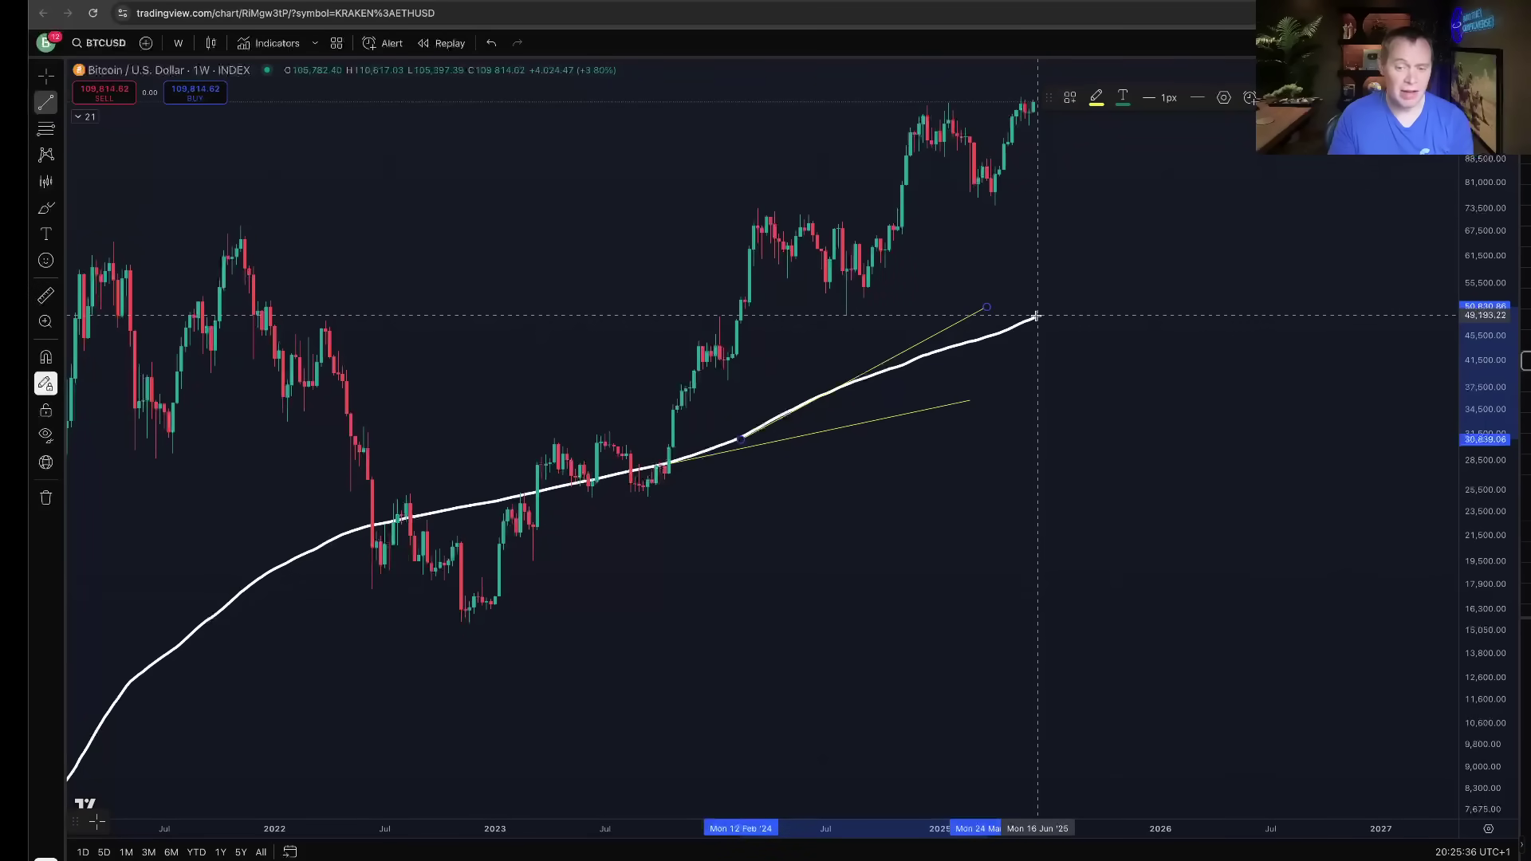
scroll(958, 396, up, 2)
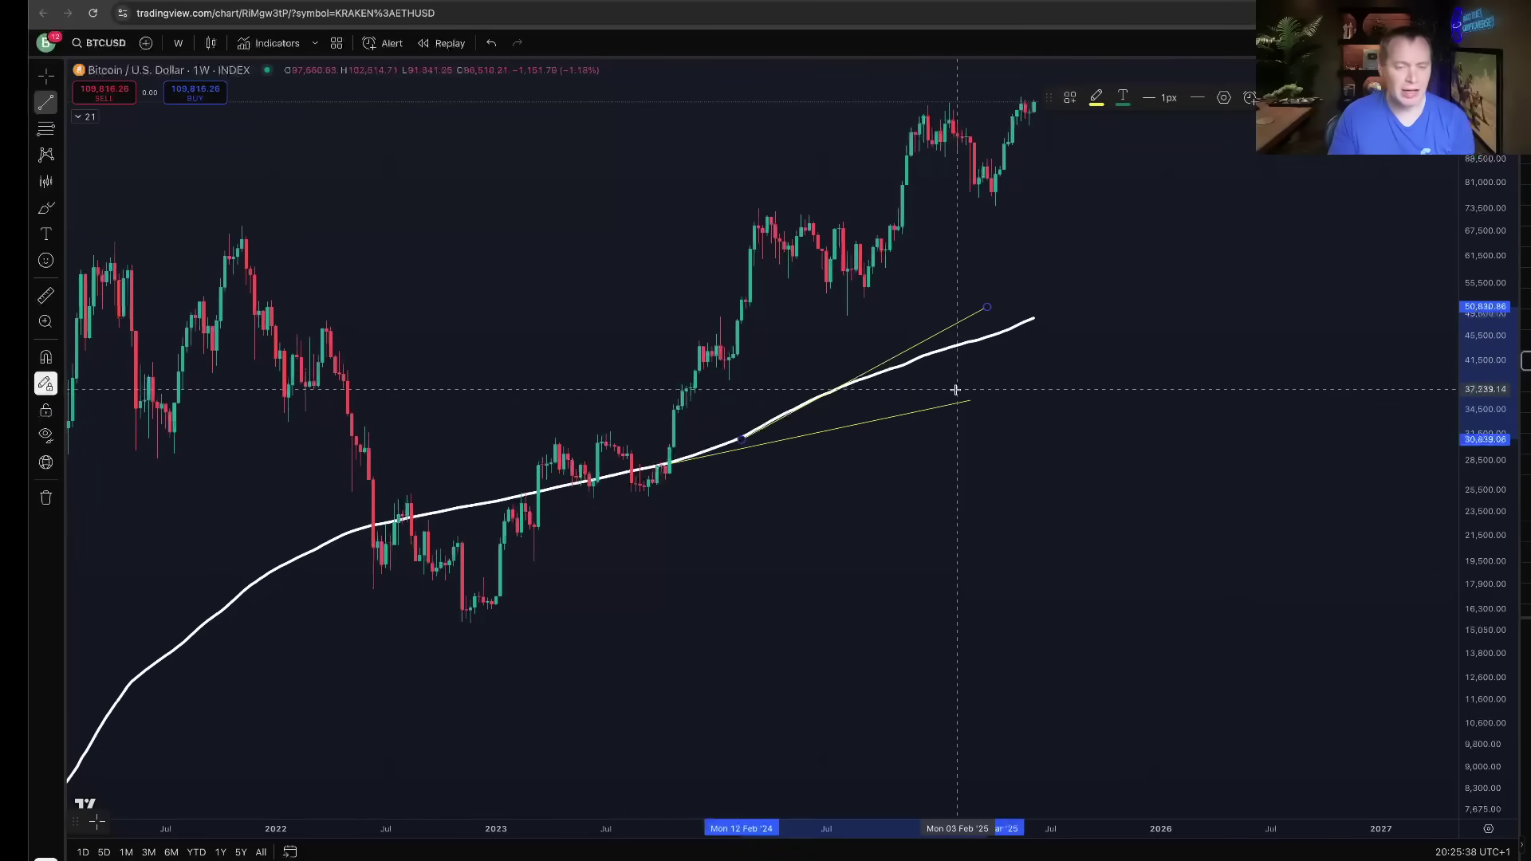
scroll(957, 396, right, 1)
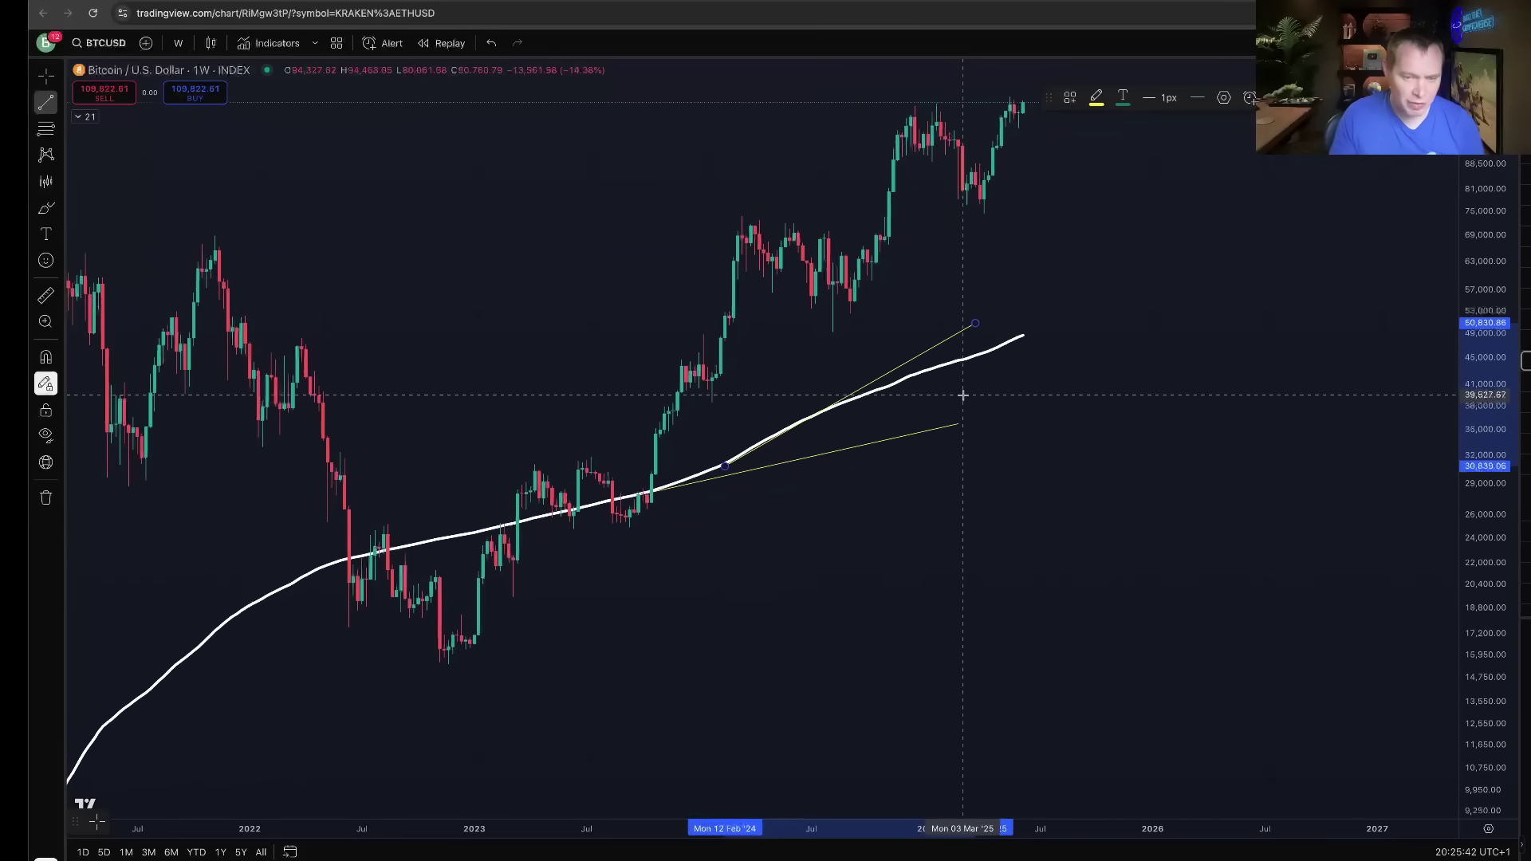
right_click(1038, 441)
- Choose Remove 2 drawings to delete the shallow and steep moving-average trend lines
click(1149, 707)
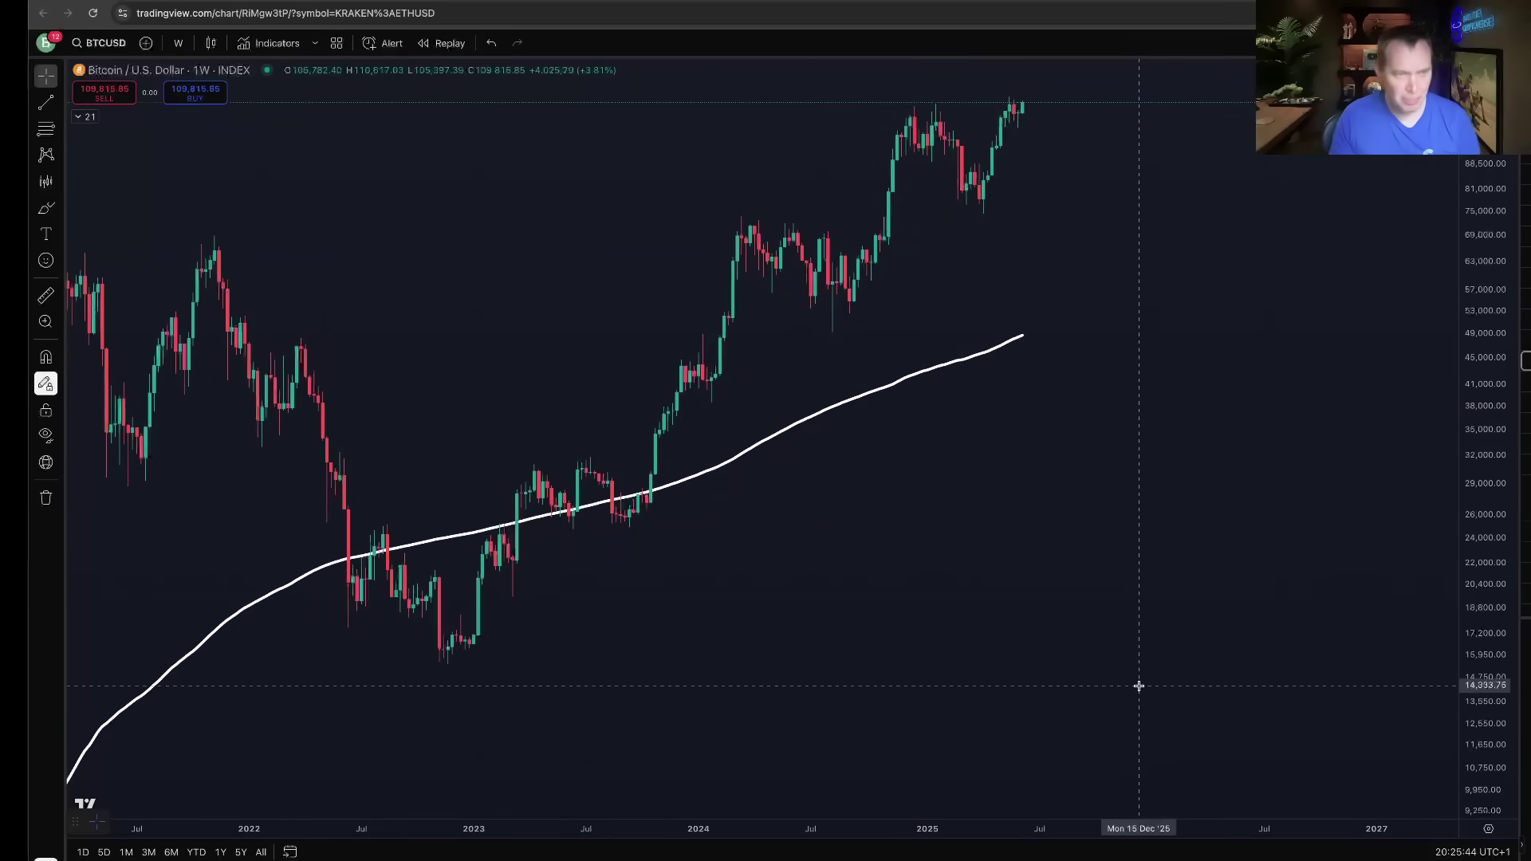